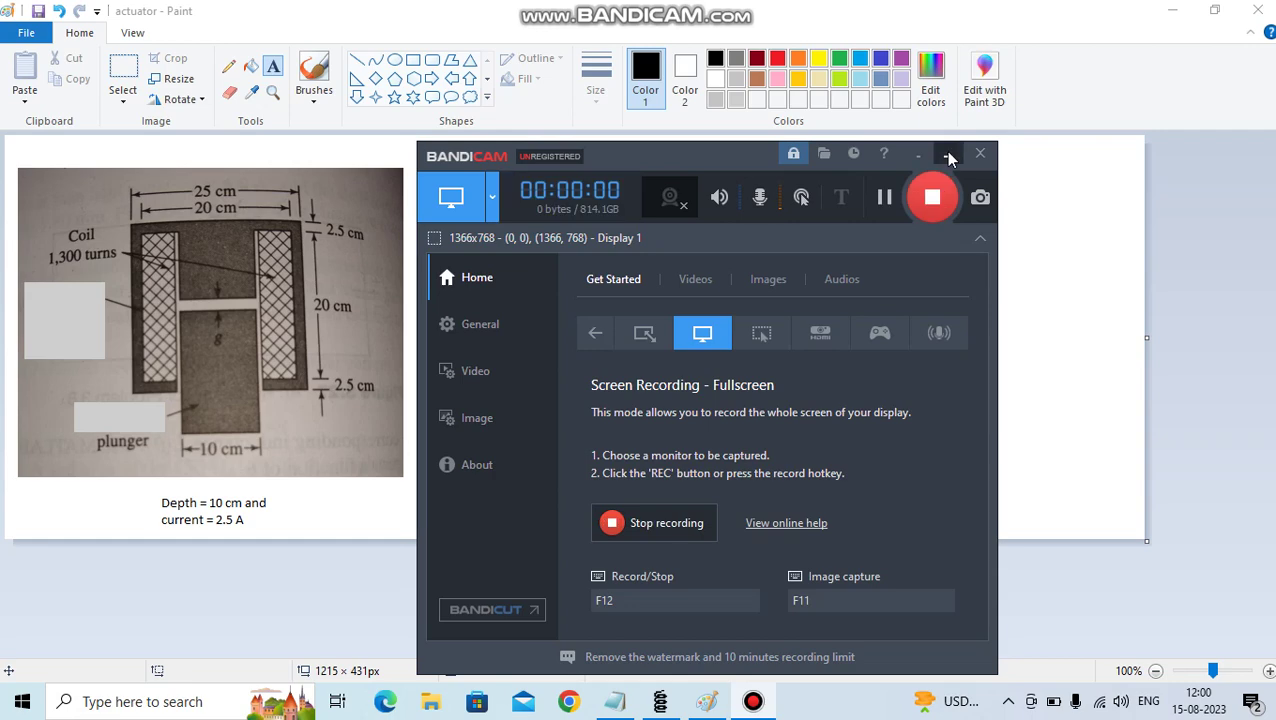
- Reveal the Paint hand calculations (B = 0.16336 T, F = 106.182 N) and restore Paint's window size
click(949, 155)
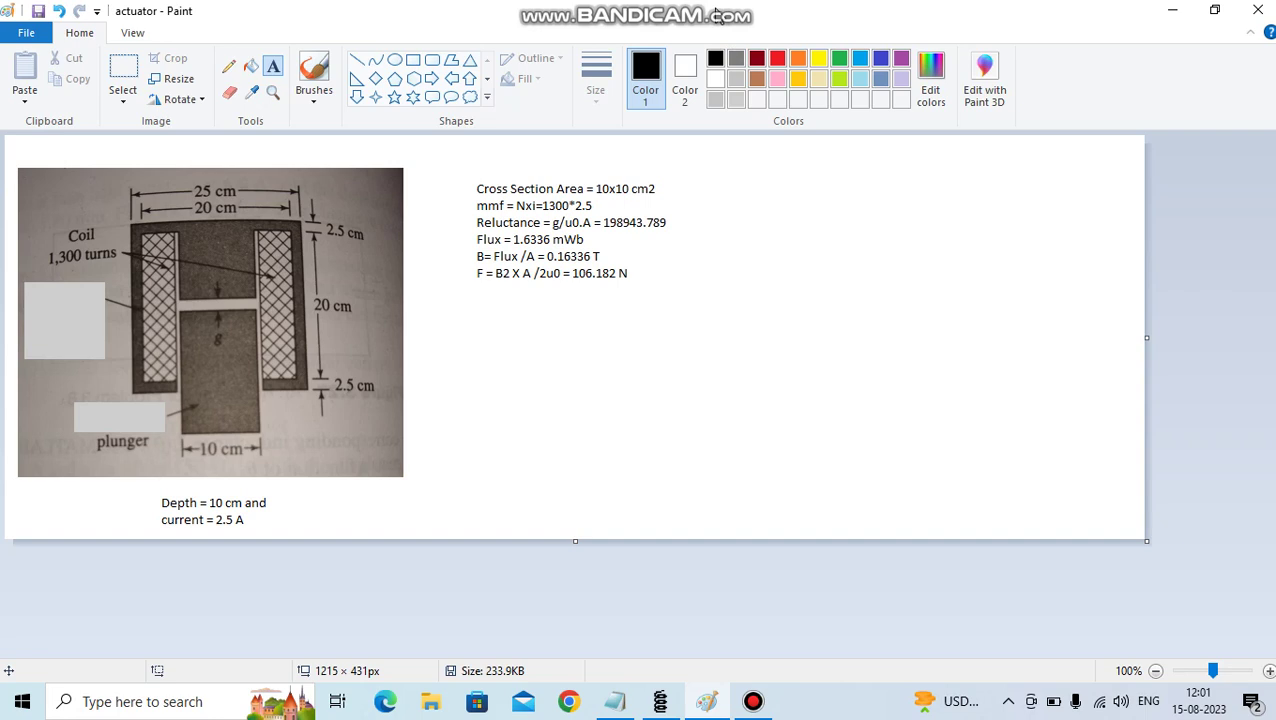
drag(714, 12, 713, 101)
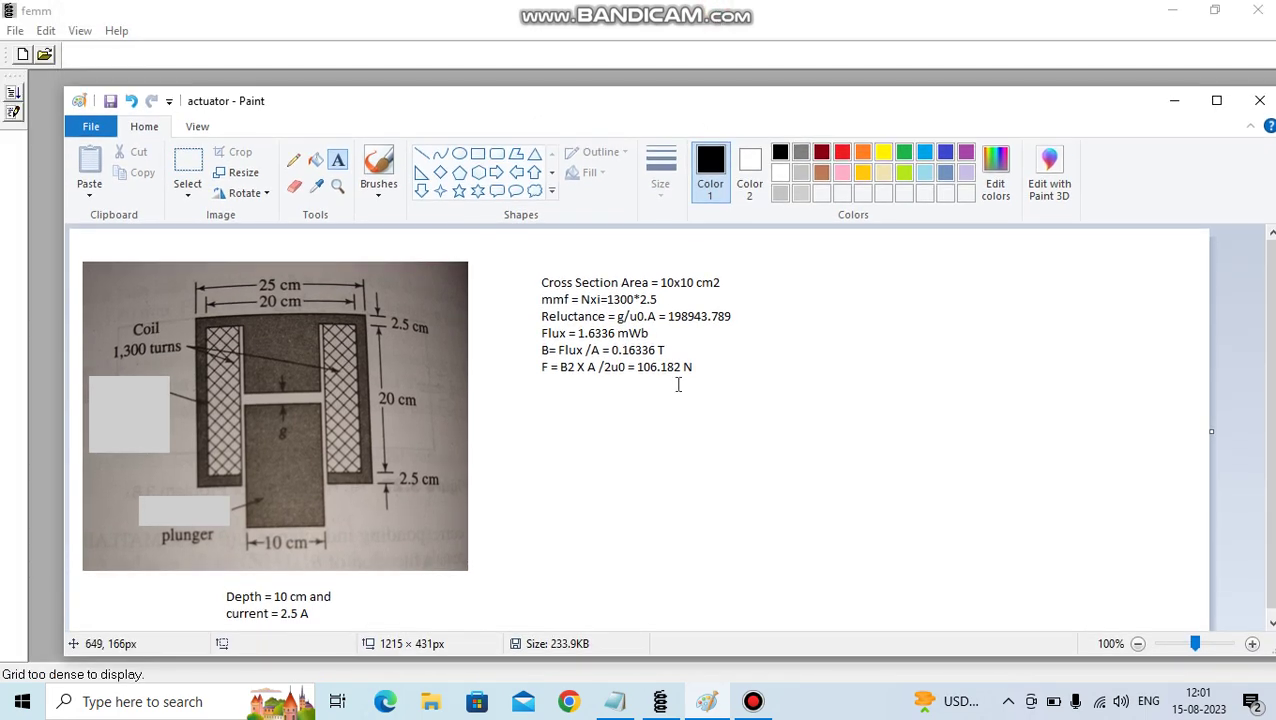
- Bring up FEMM and the geometry script notepad, and start a new Magnetics problem
click(1174, 101)
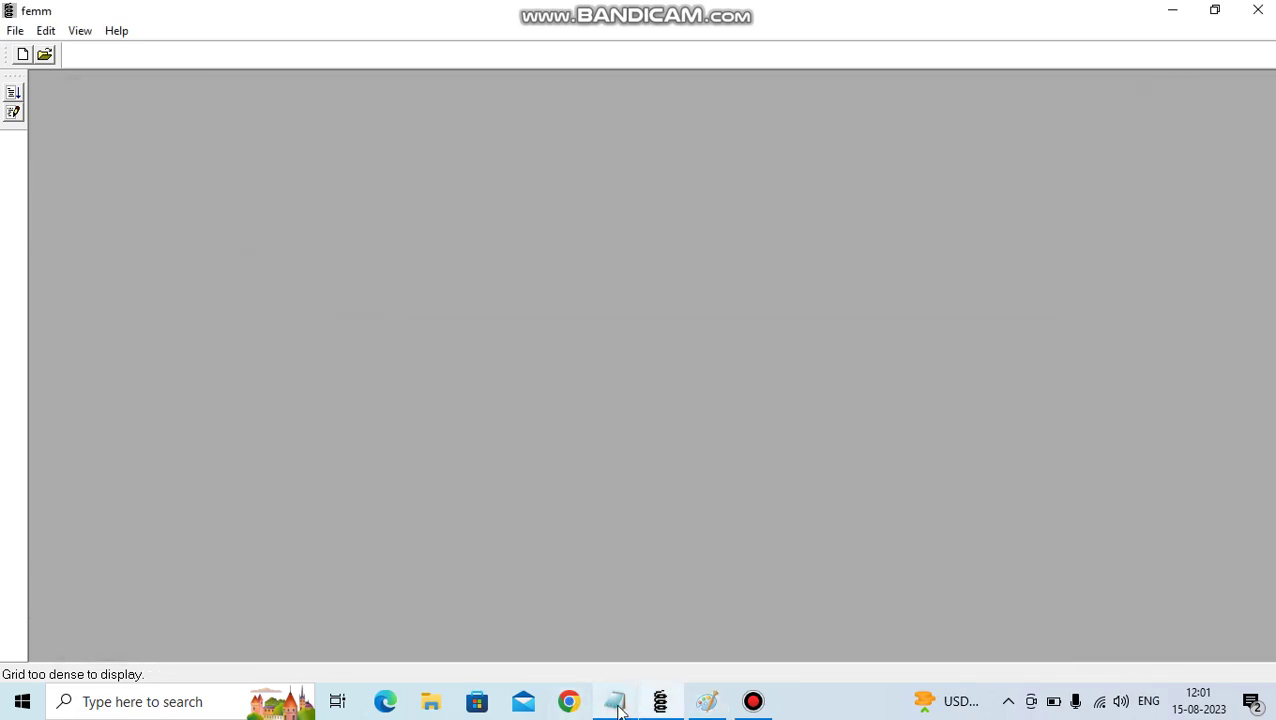
click(615, 703)
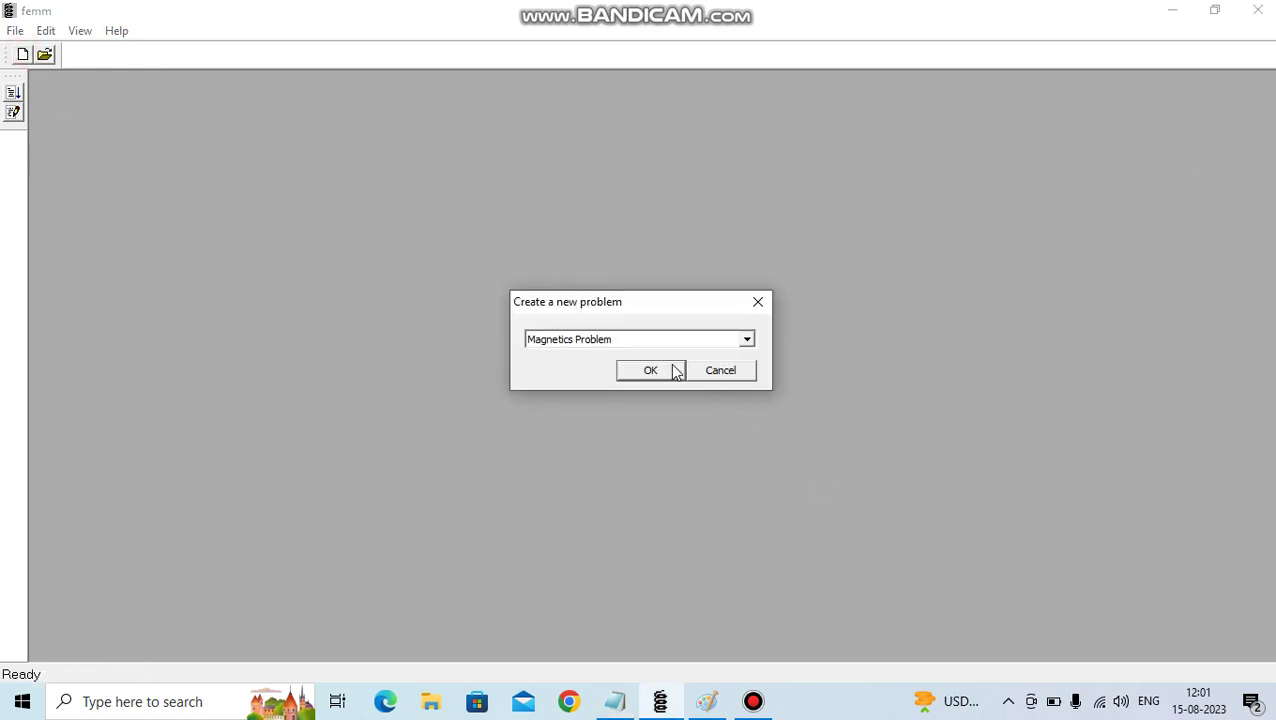
click(673, 369)
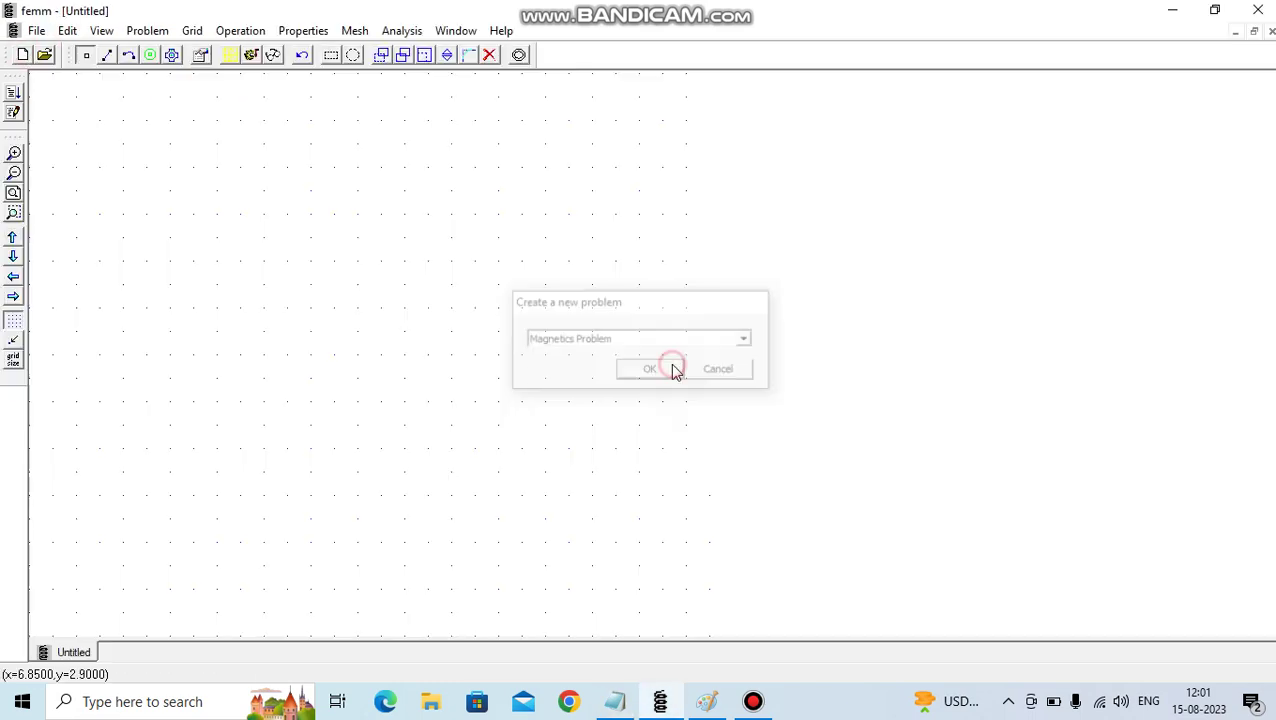
- Paste and run the geometry script in the Lua console, then zoom out to view the actuator
click(14, 115)
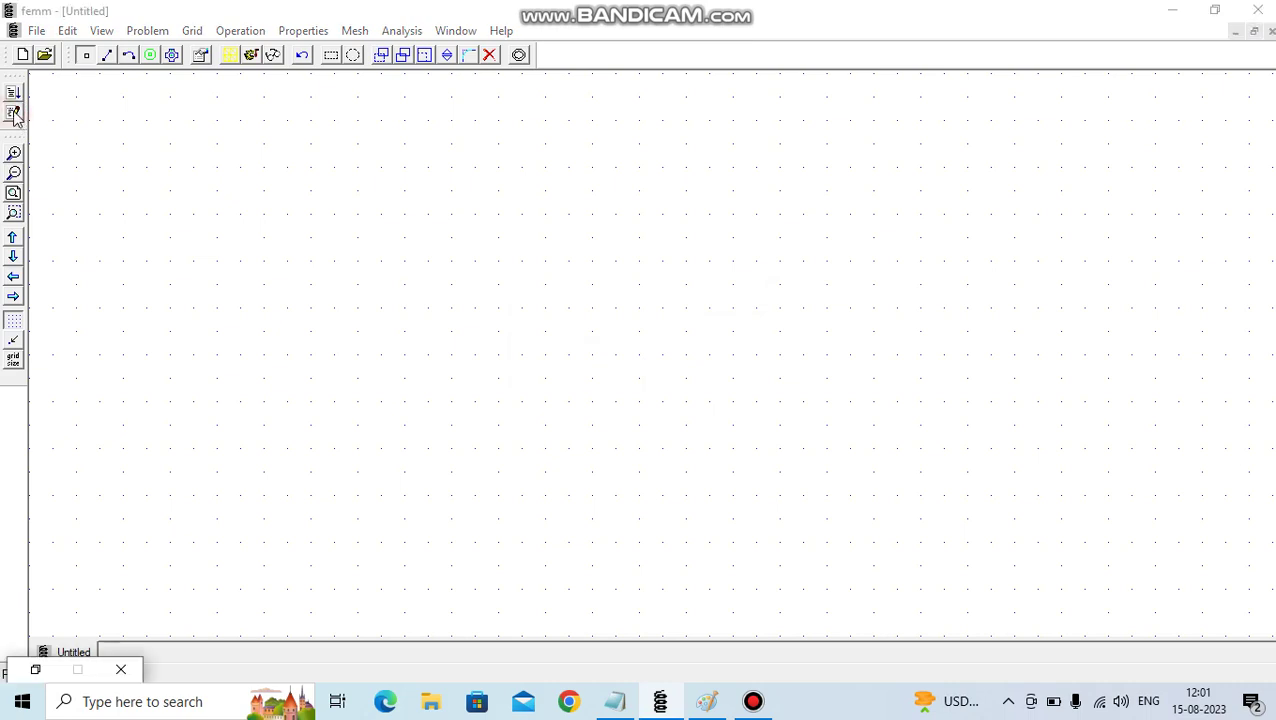
click(36, 670)
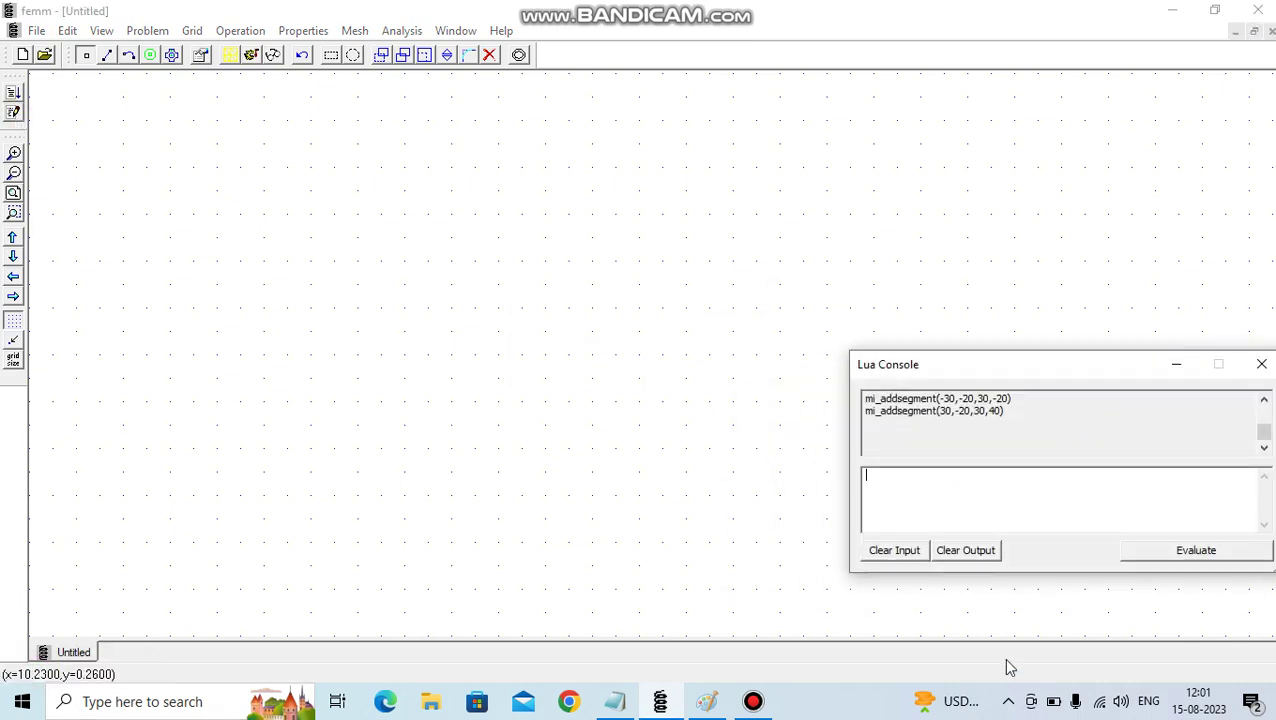
click(980, 552)
click(906, 498)
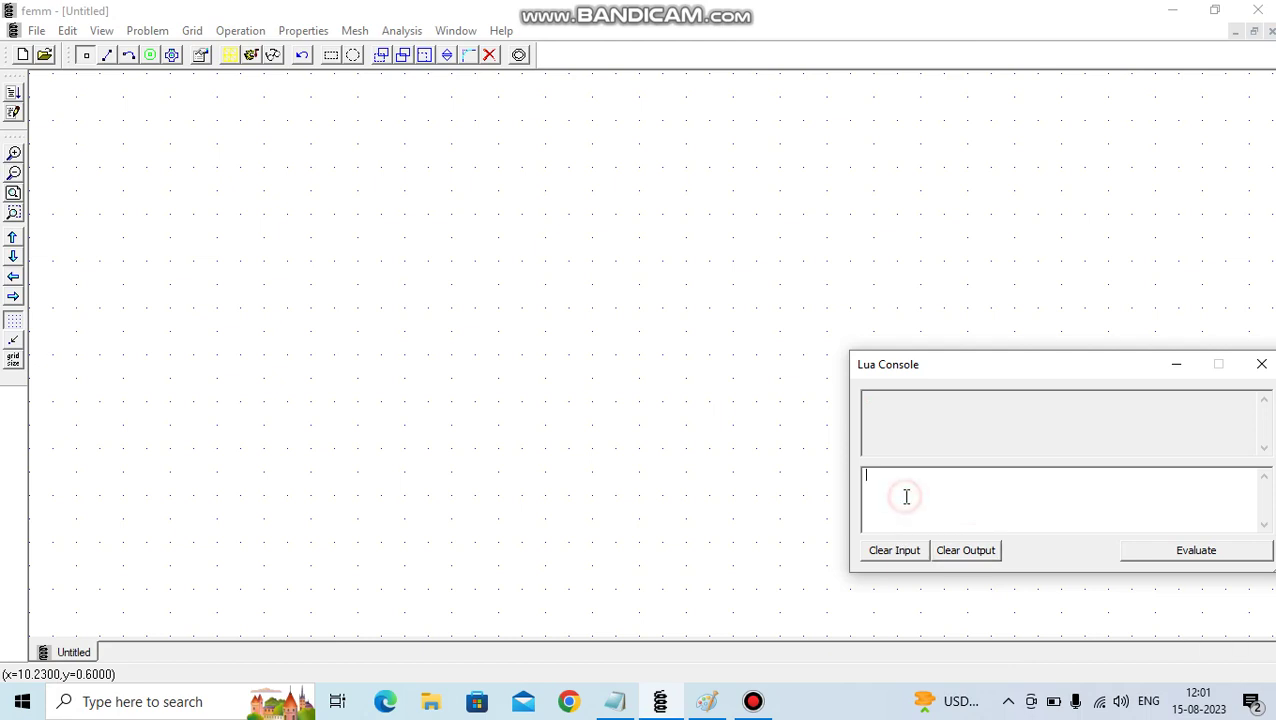
text(mi_addsegment(-30,40,-30,-20) mi_addsegment(-30,-20,30,-20) mi_addsegment(30,-20,30,40))
click(1198, 550)
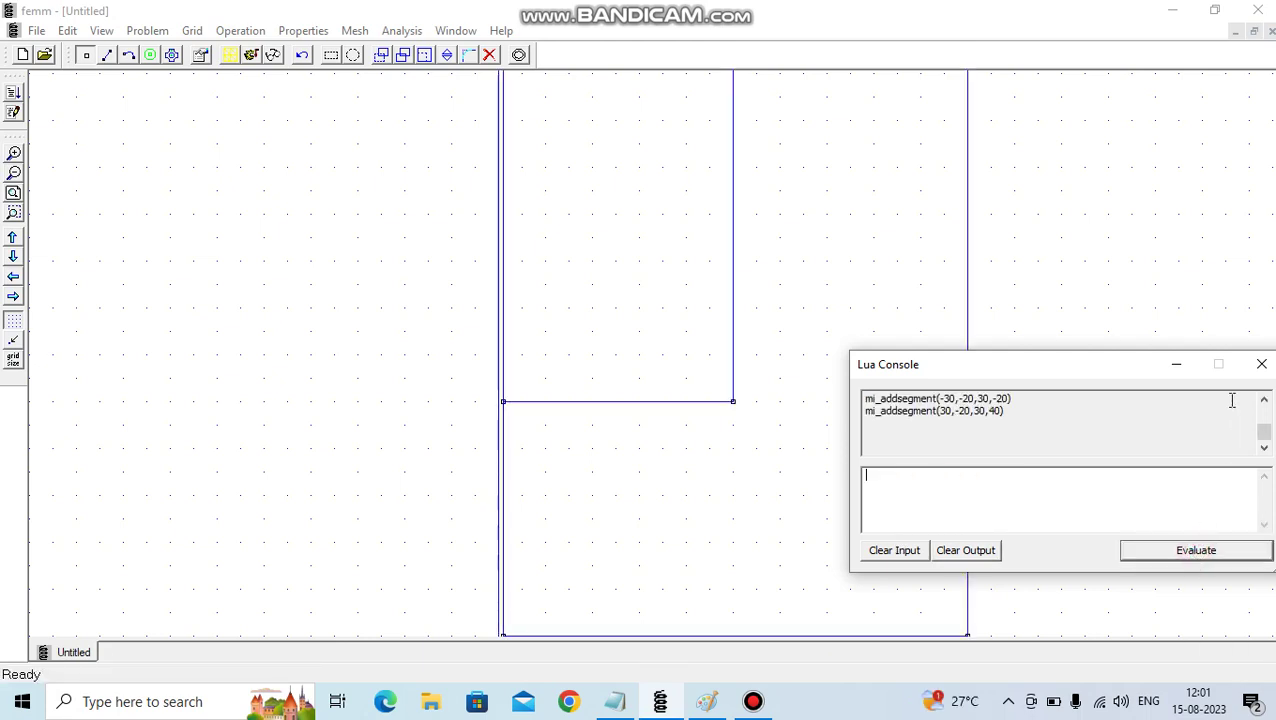
click(1180, 367)
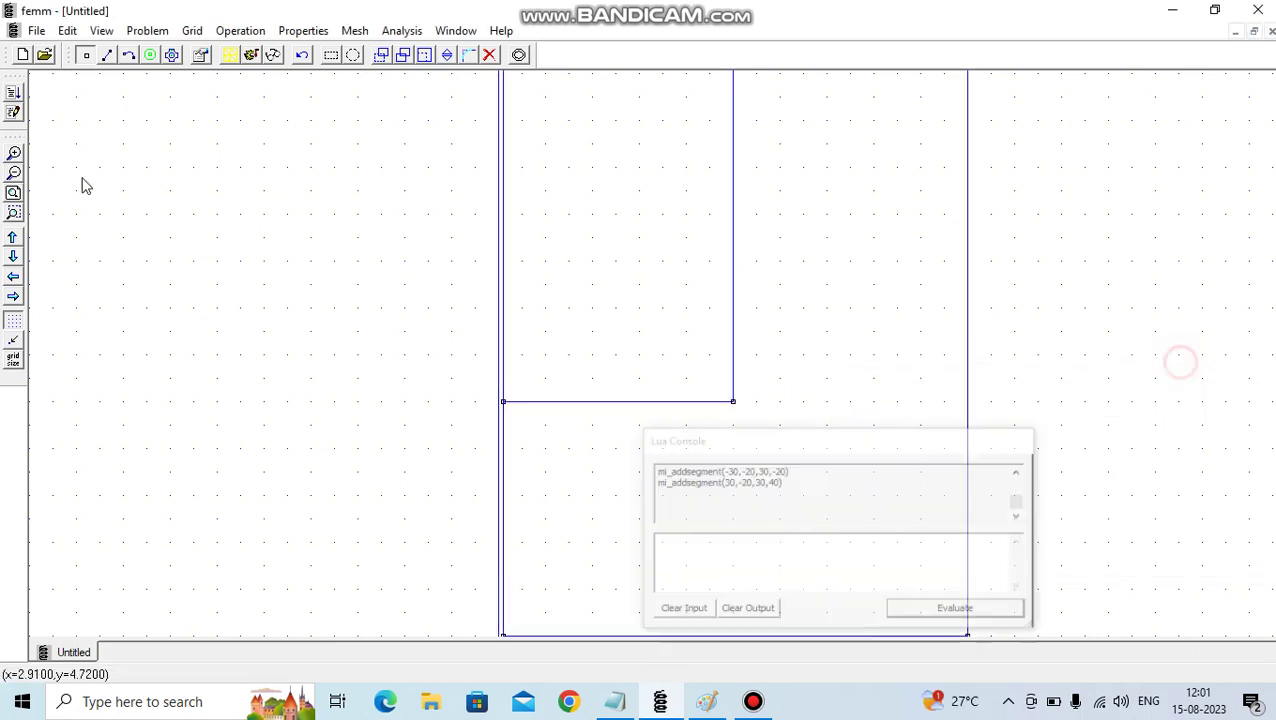
click(14, 194)
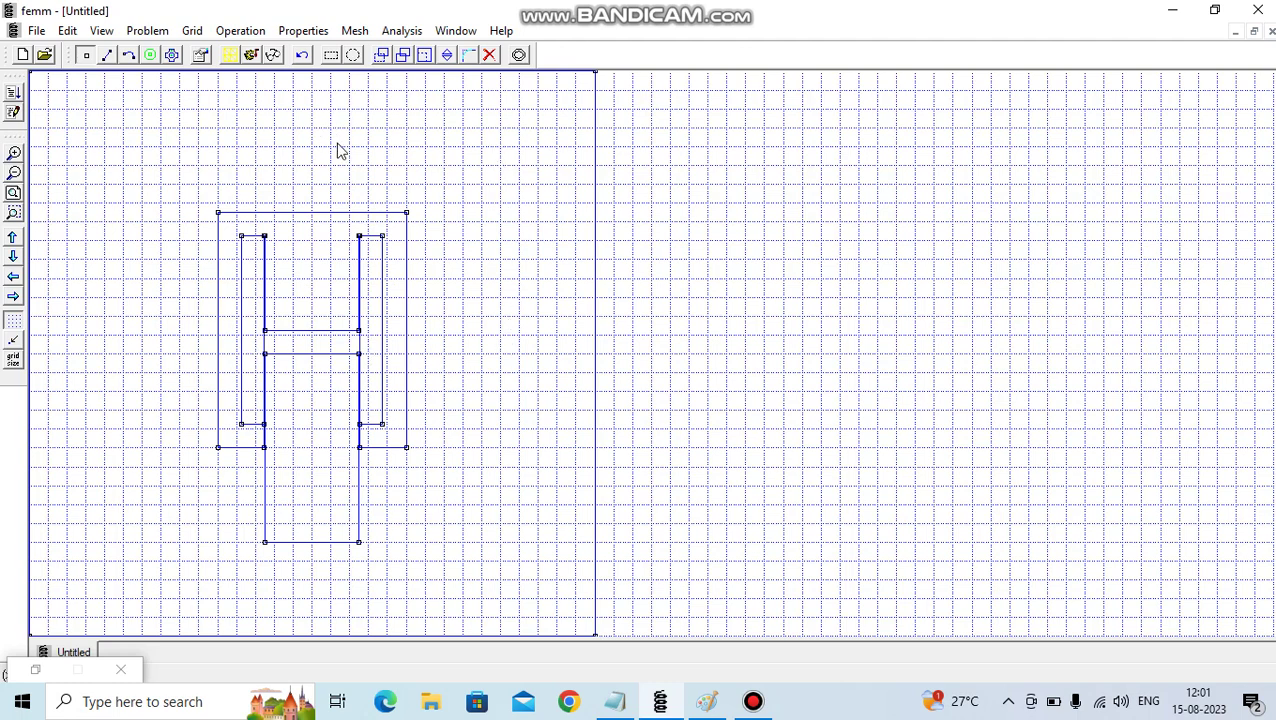
click(303, 32)
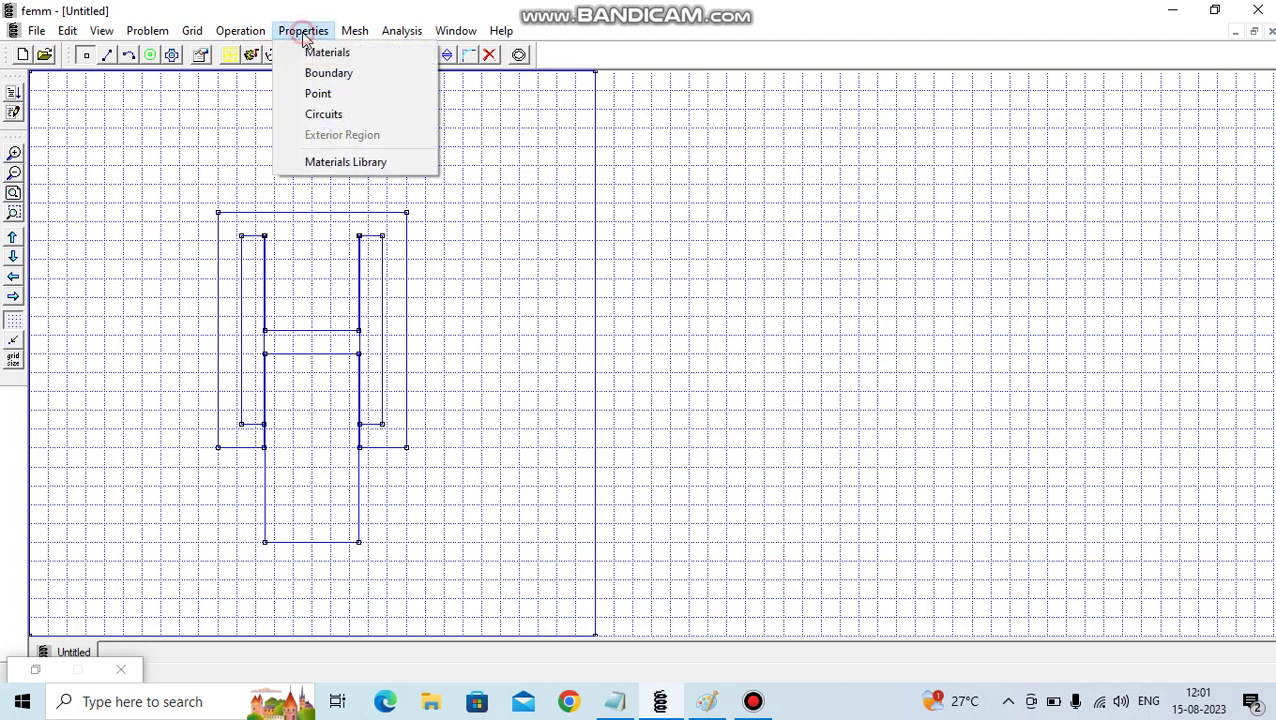
- Add Air, Pure Iron and Copper from the Materials Library to the model materials
click(349, 171)
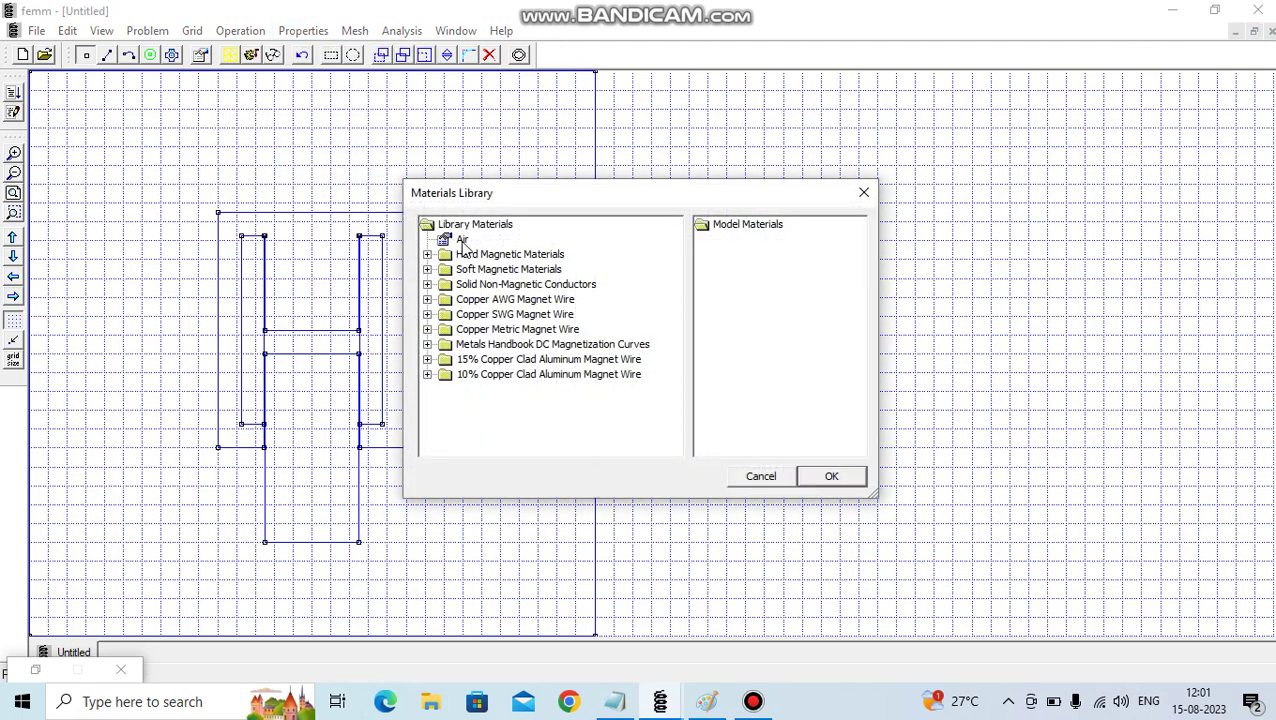
drag(462, 239, 736, 262)
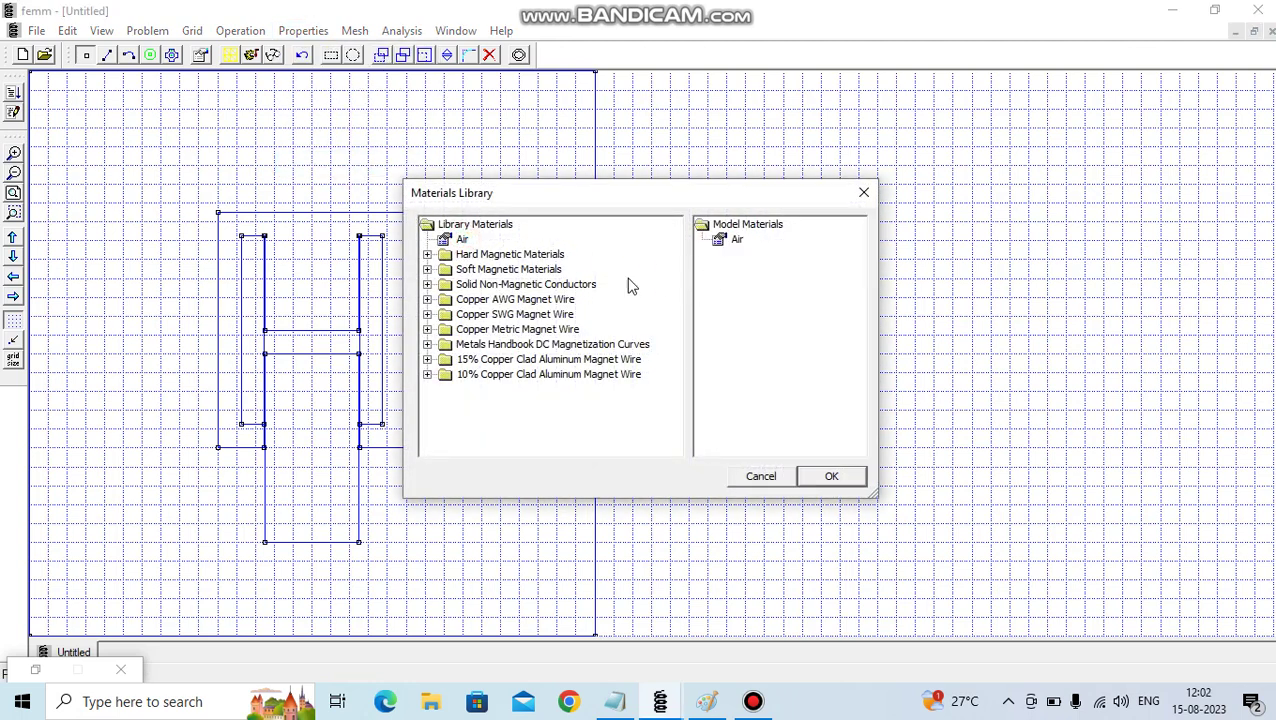
click(427, 269)
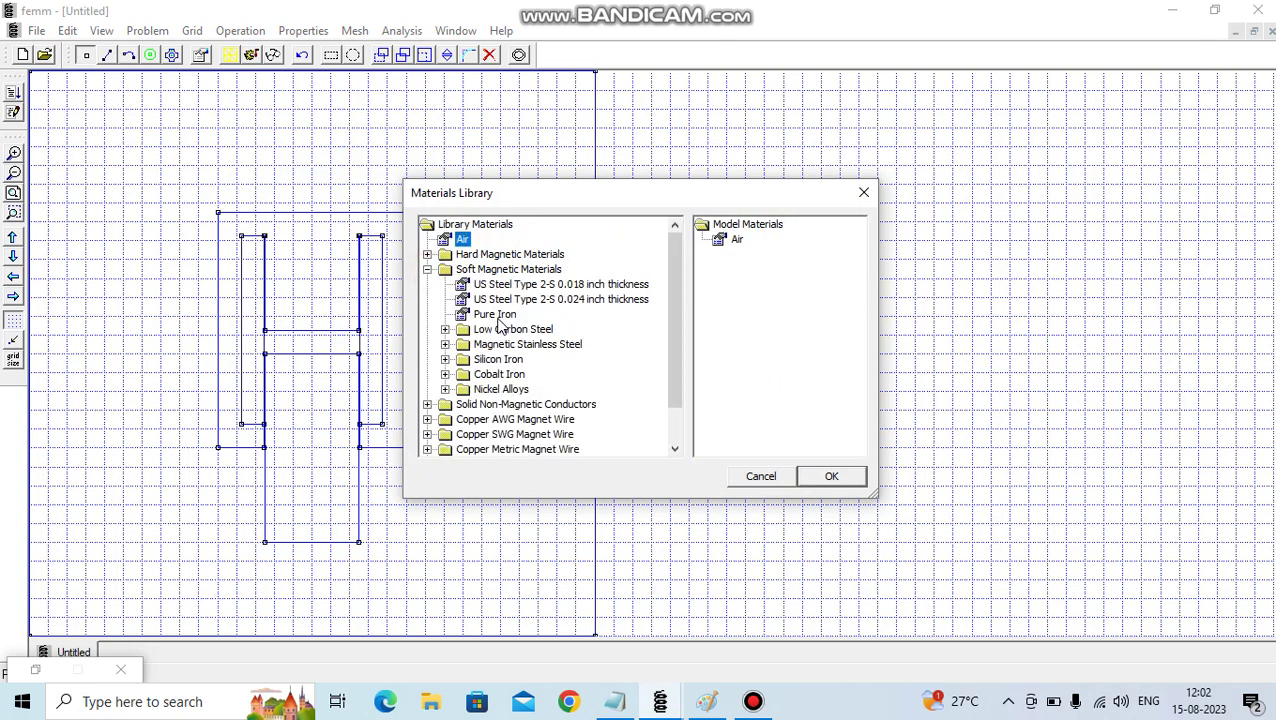
drag(495, 314, 736, 280)
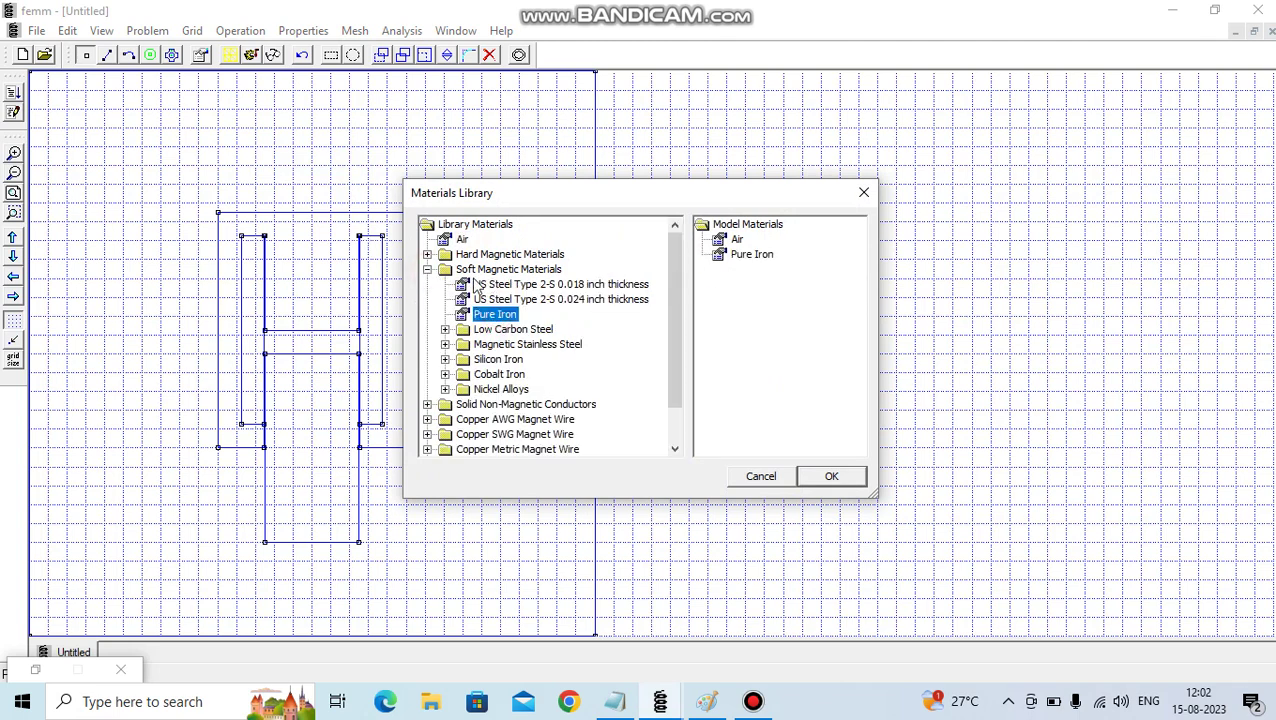
click(427, 269)
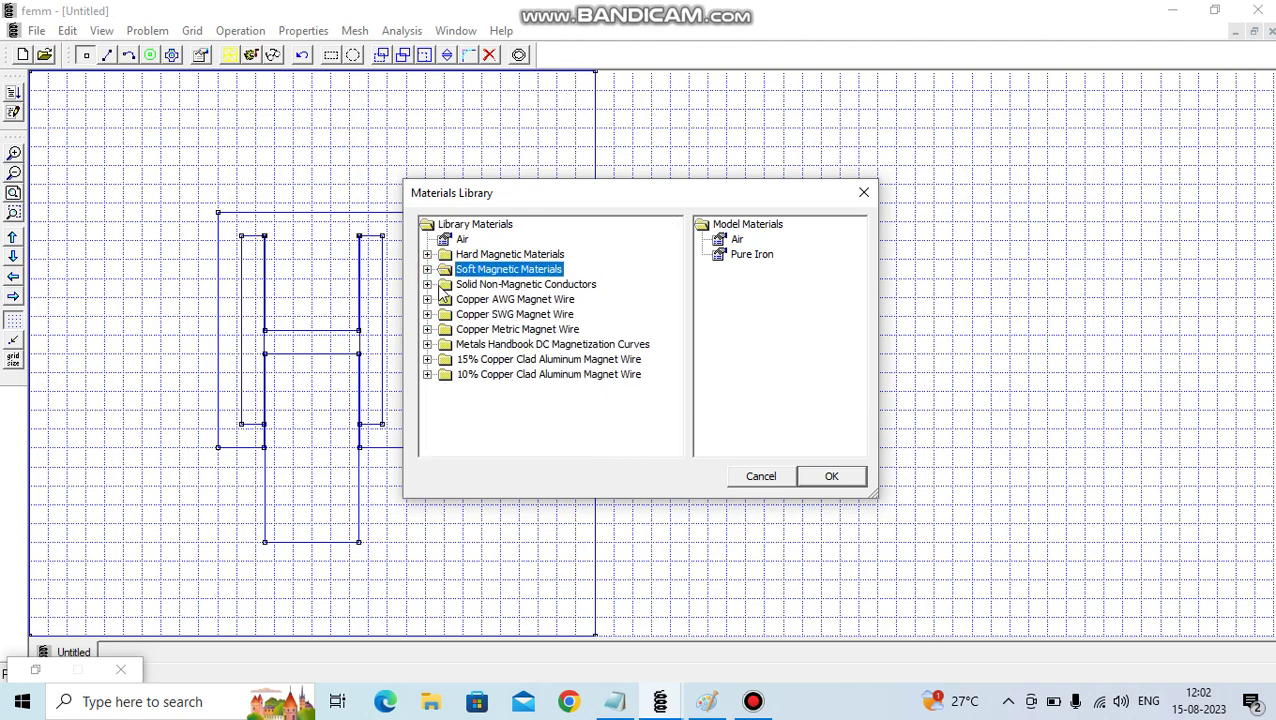
click(427, 284)
drag(490, 344, 738, 292)
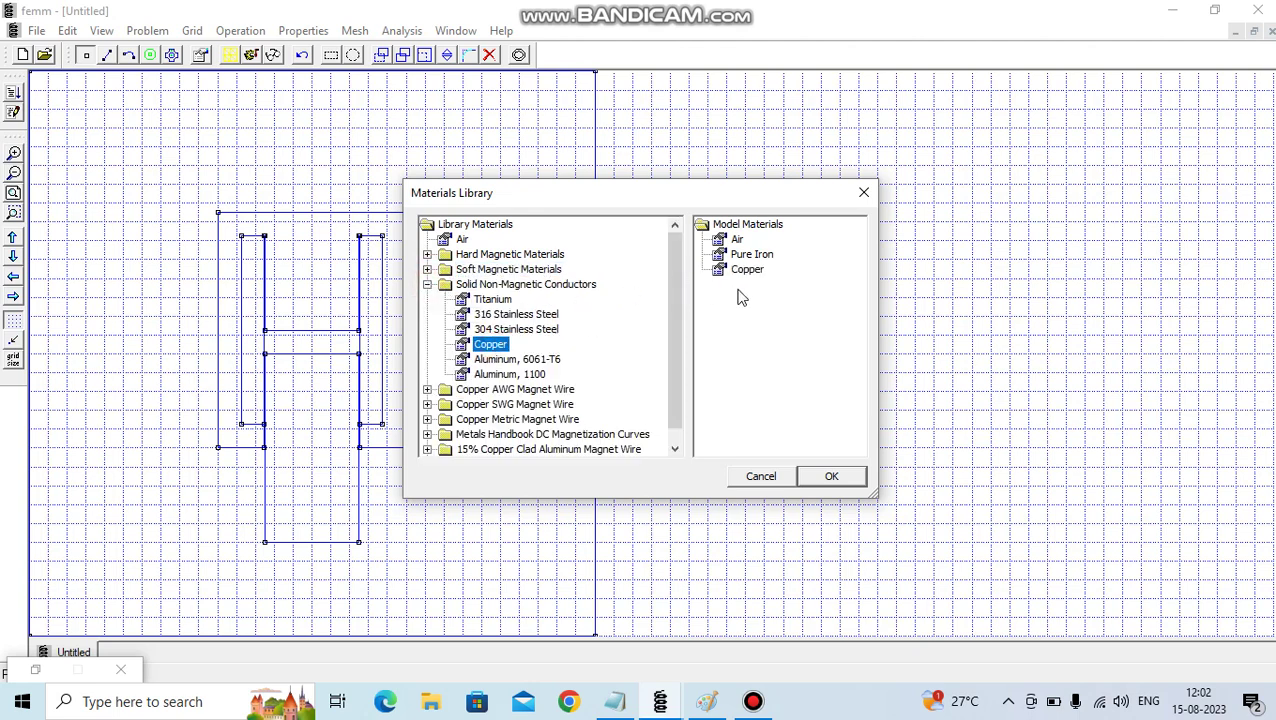
click(843, 477)
- Create the circuit property 'New Circuit' with a 2.5 A current
click(304, 32)
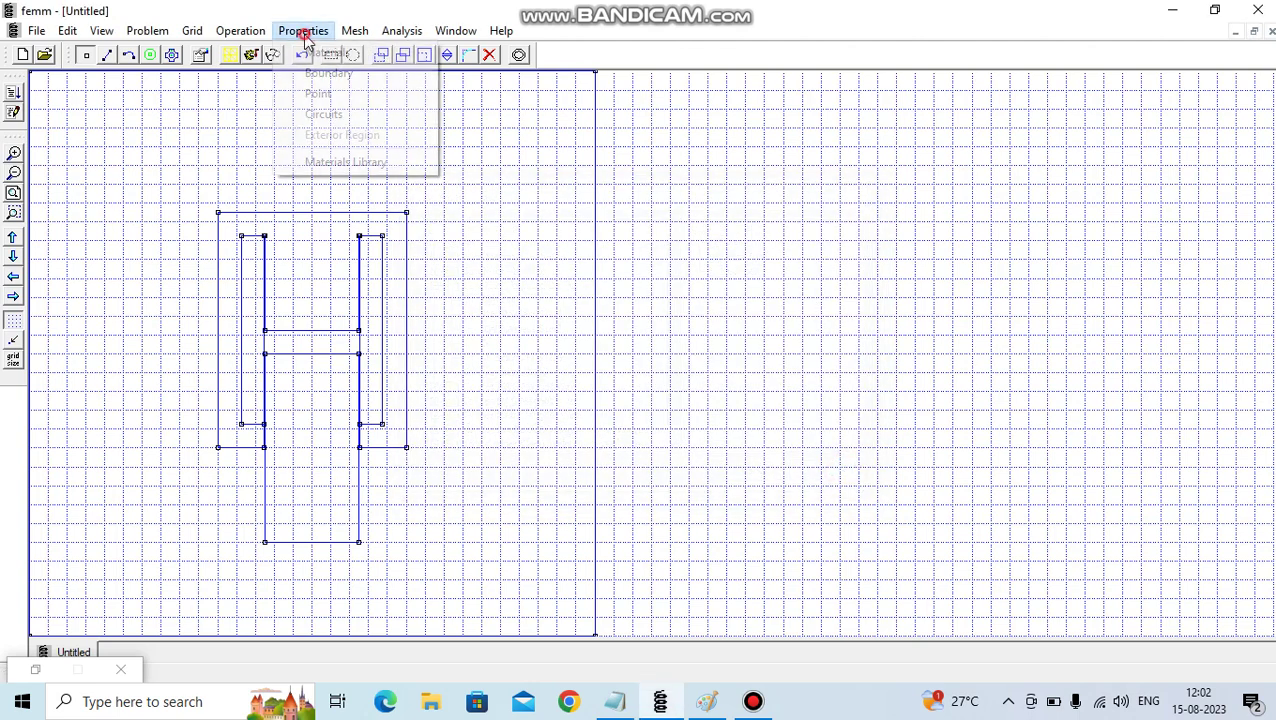
click(330, 116)
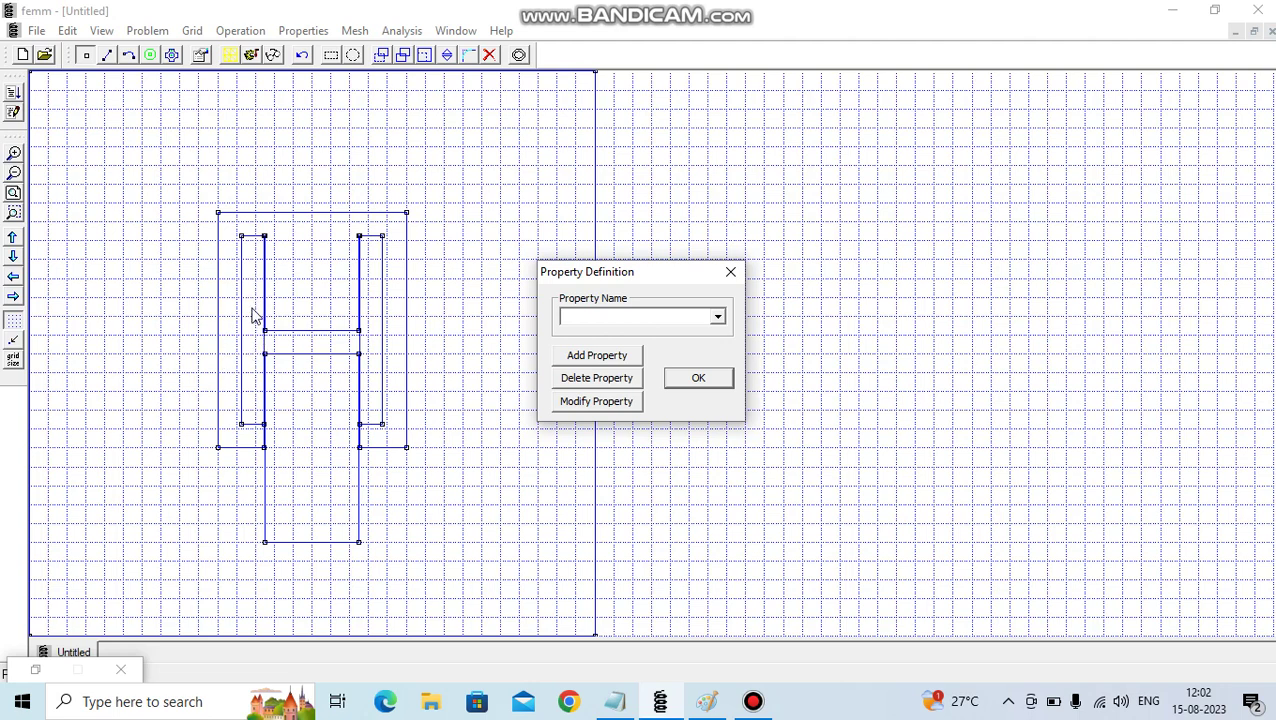
click(617, 356)
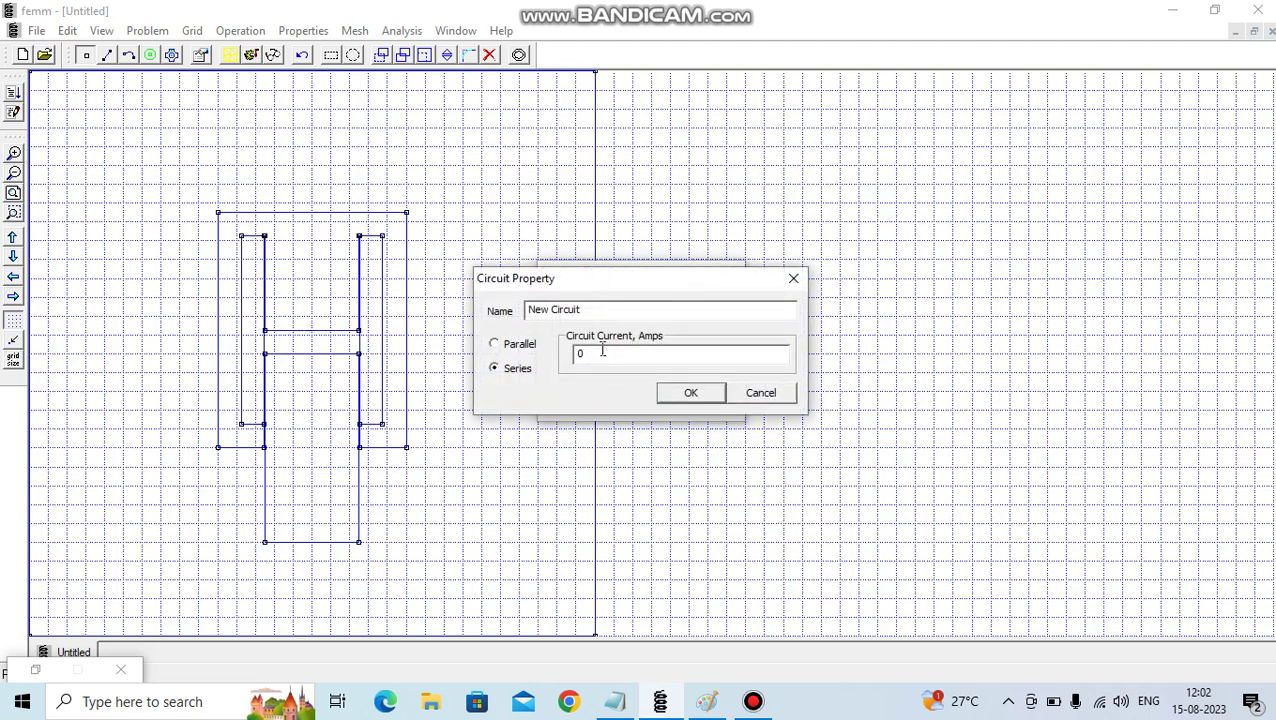
double_click(579, 361)
click(690, 392)
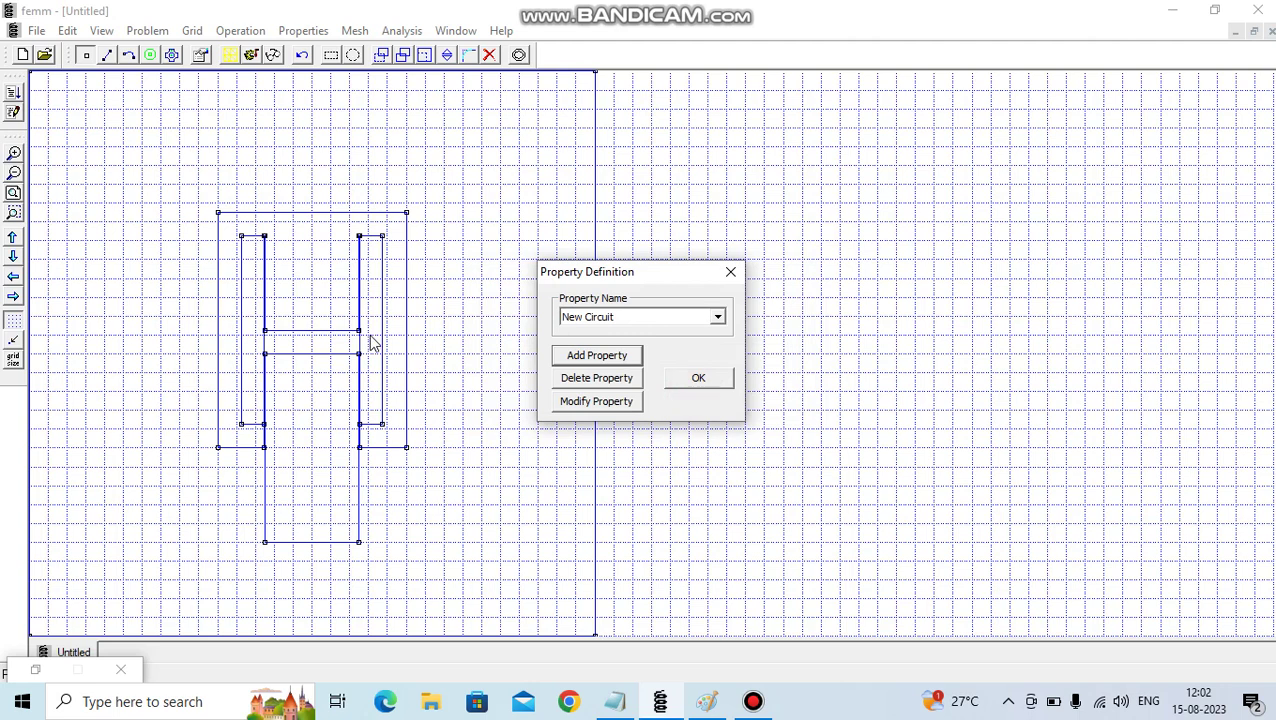
- Add a second circuit 'New Circuit1' with a negative current
click(605, 358)
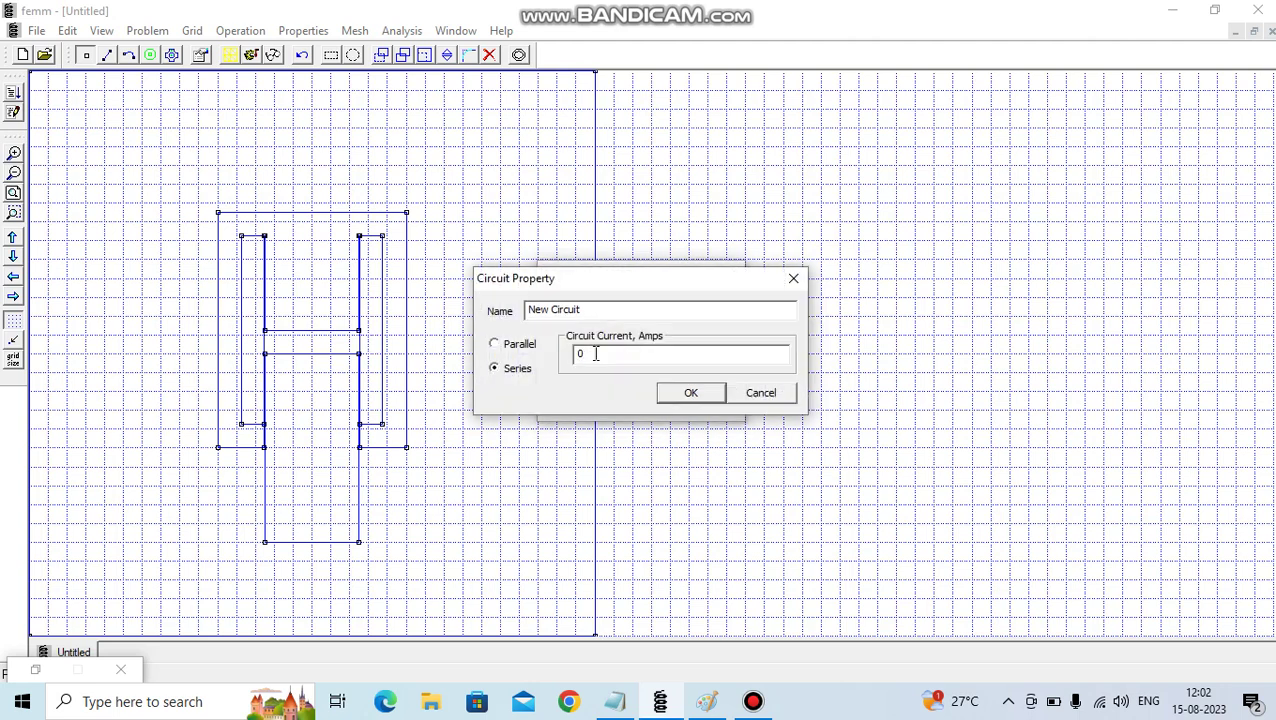
double_click(573, 360)
text(-2.5)
click(699, 393)
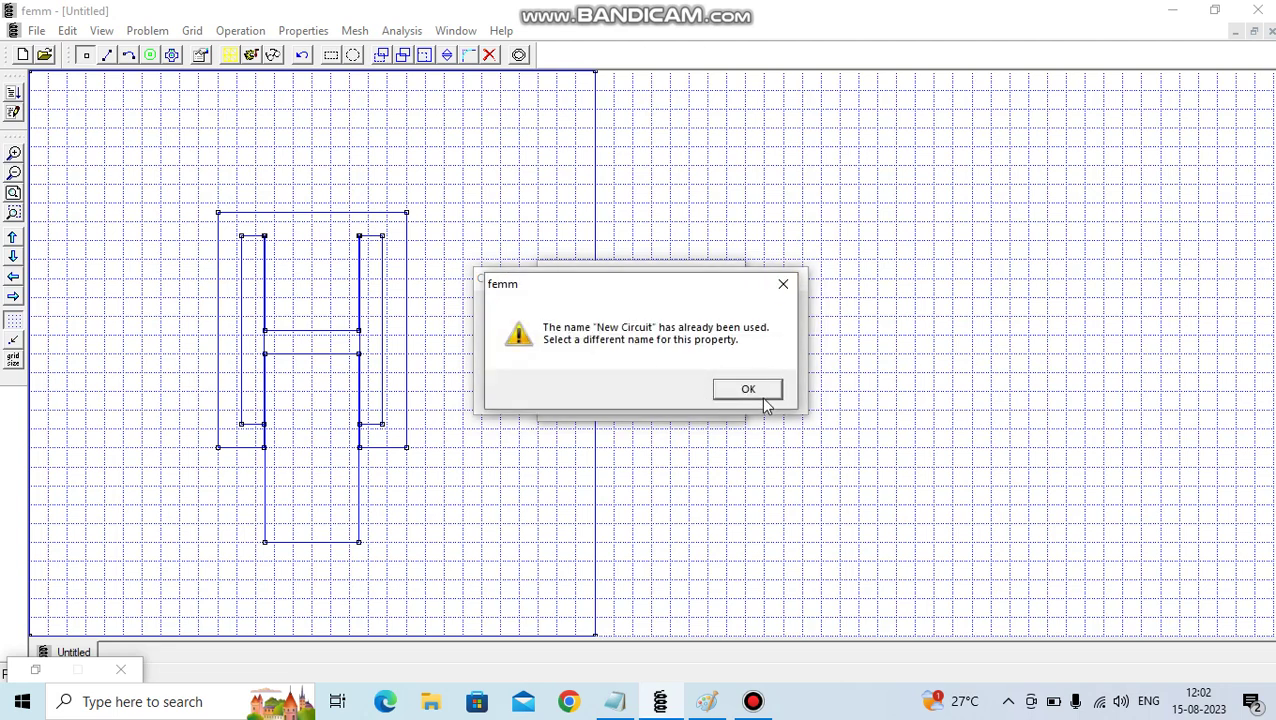
click(760, 396)
click(599, 310)
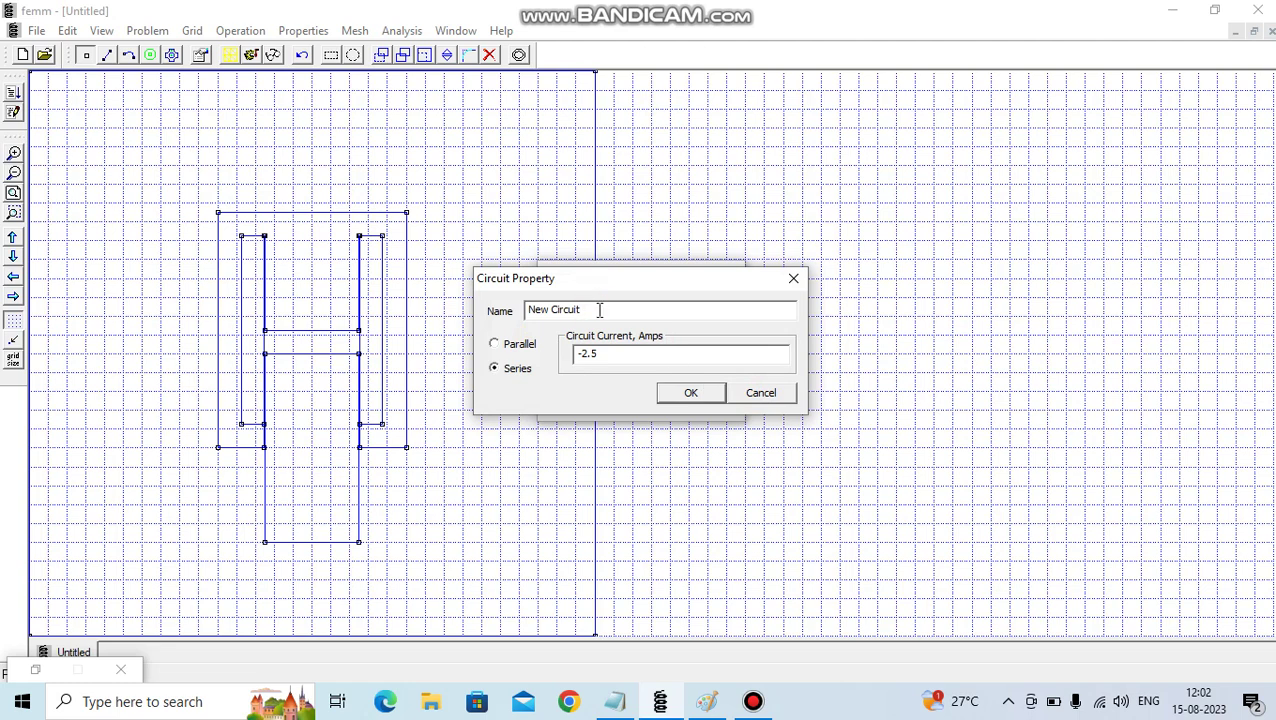
text(1)
click(690, 392)
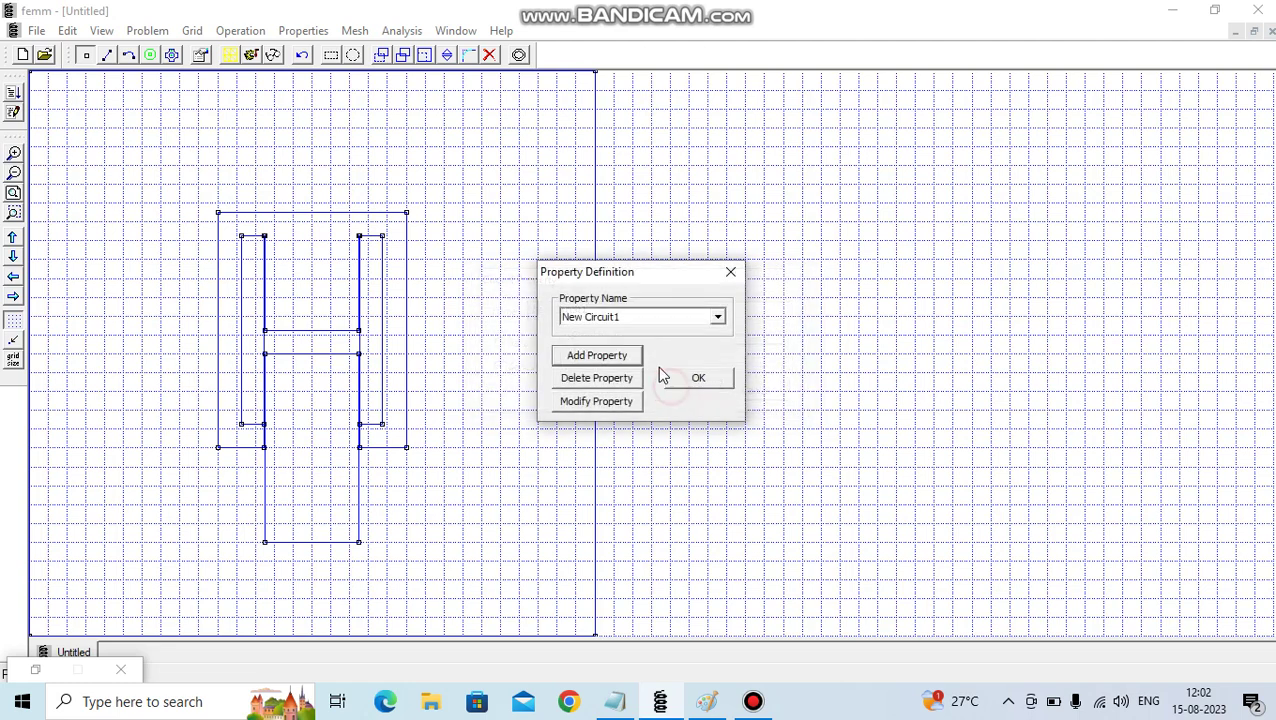
- Review New Circuit's settings and close the circuit dialogs without changes
click(692, 317)
click(626, 334)
click(596, 401)
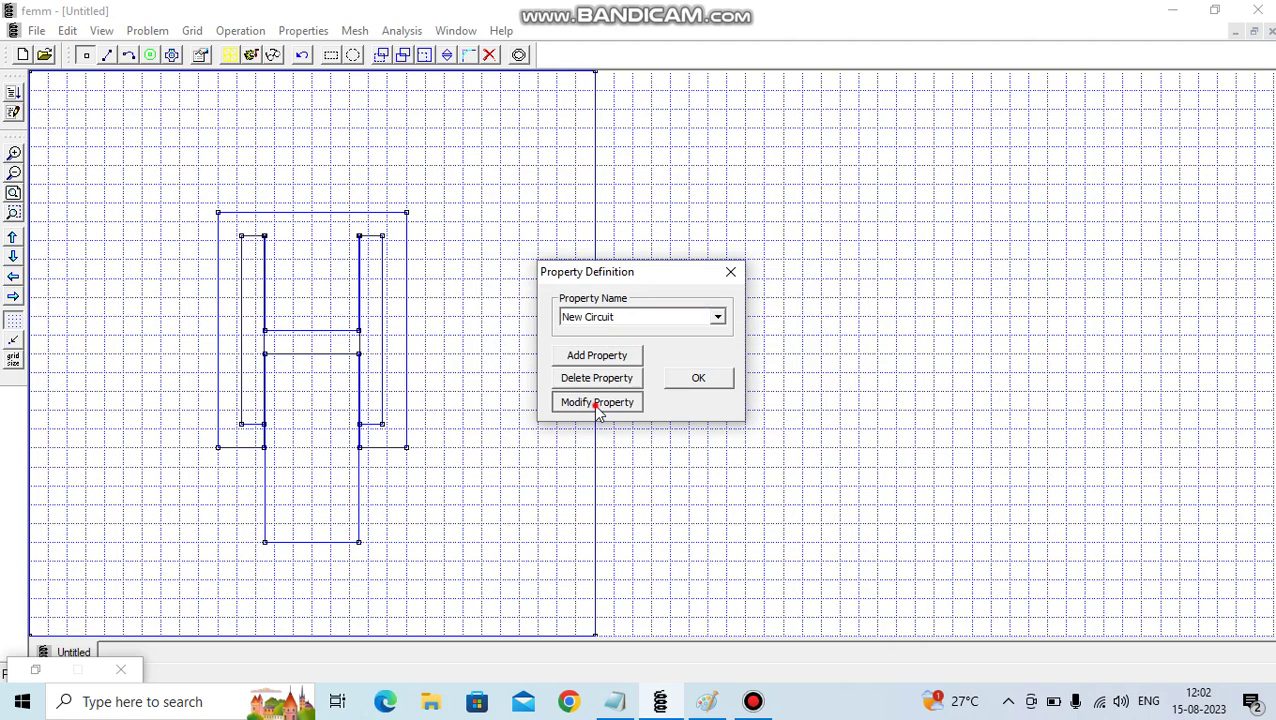
click(790, 394)
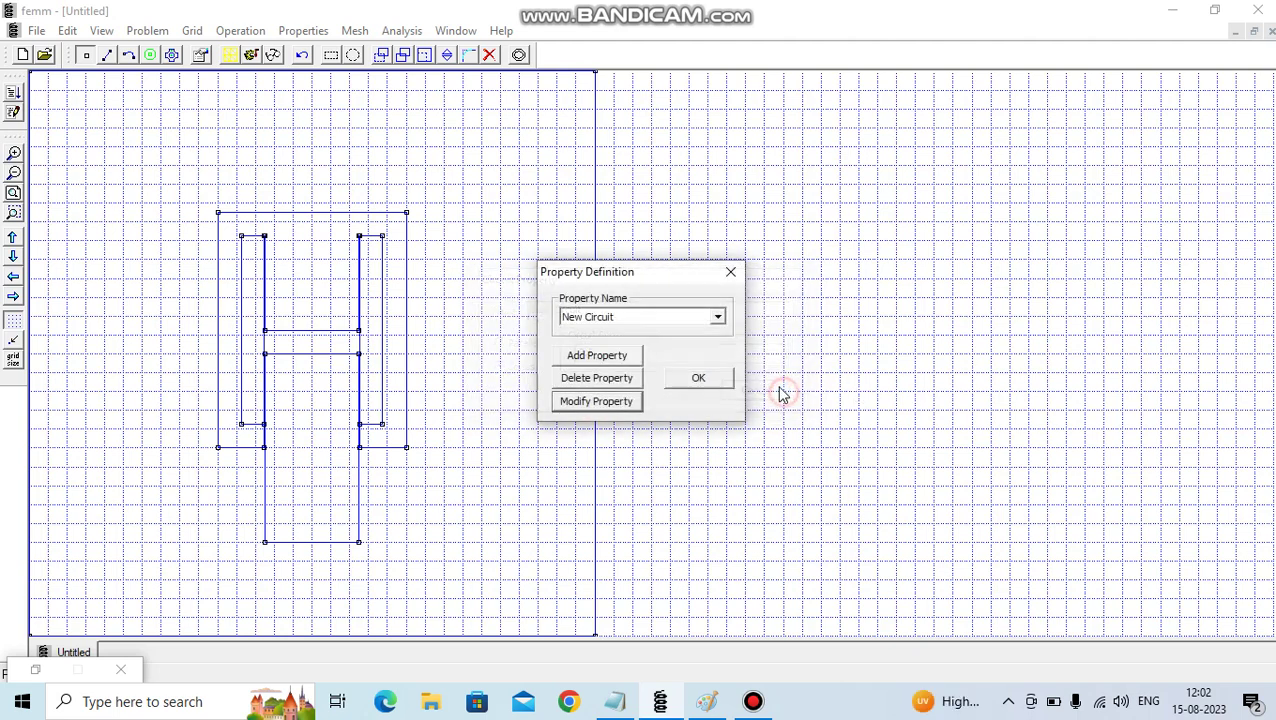
click(722, 378)
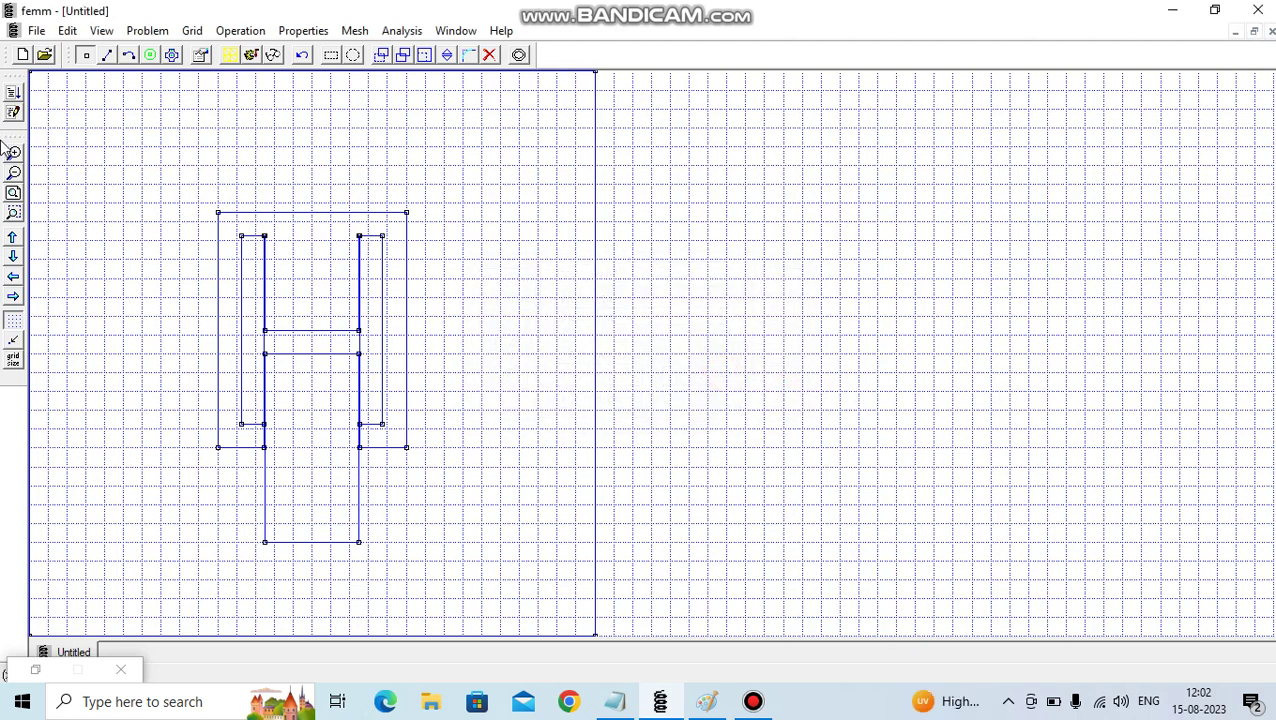
- Add boundary 'New Boundary' as Prescribed A, keeping A0, A1, A2 and phi at 0
click(14, 175)
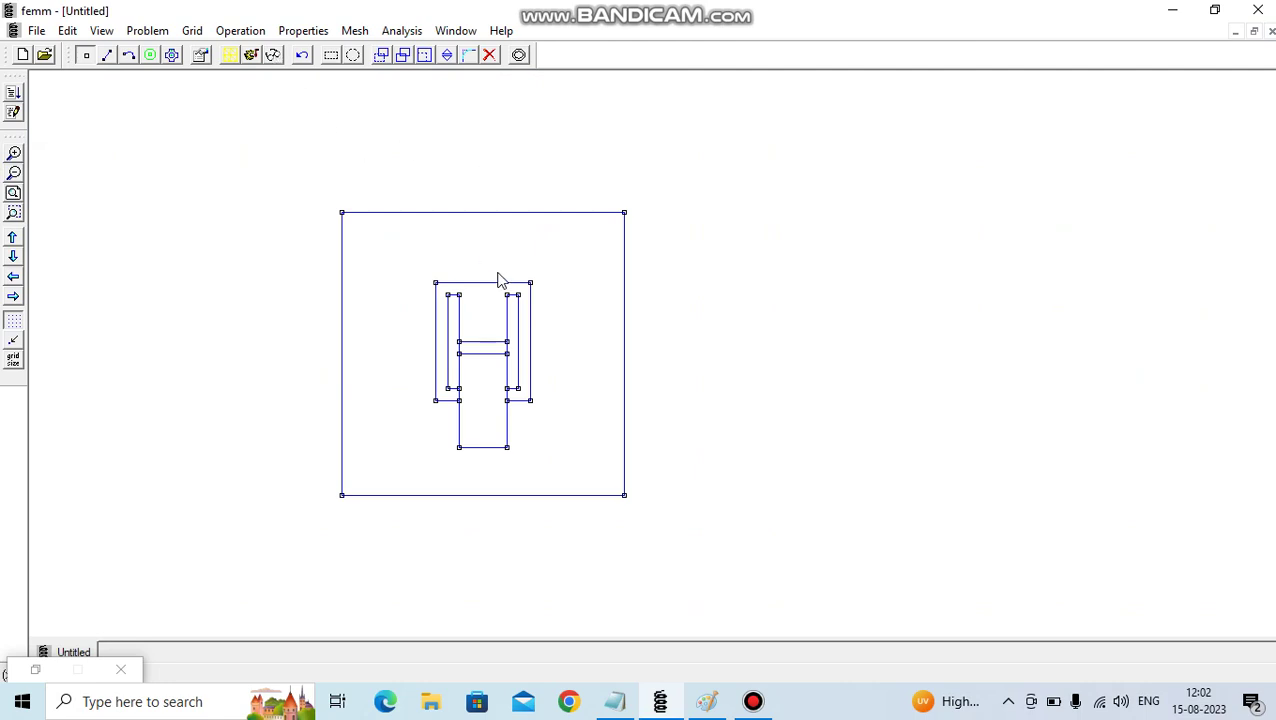
click(303, 31)
click(325, 72)
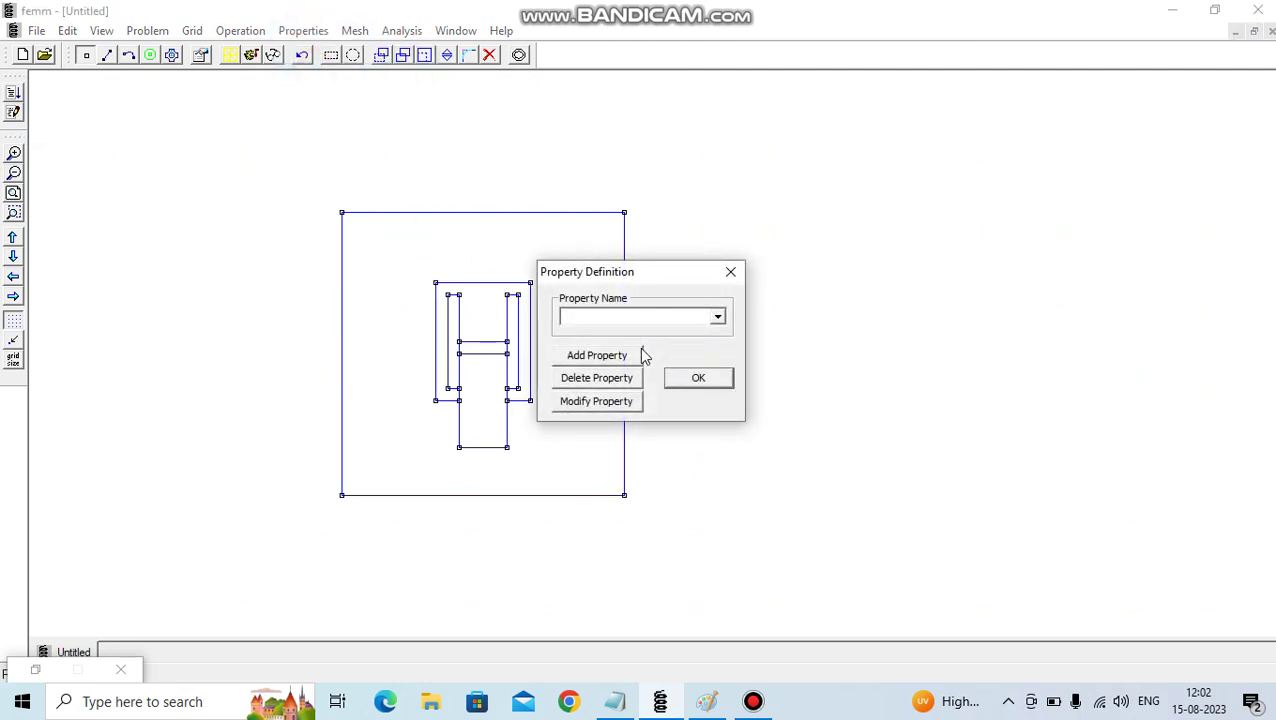
click(618, 356)
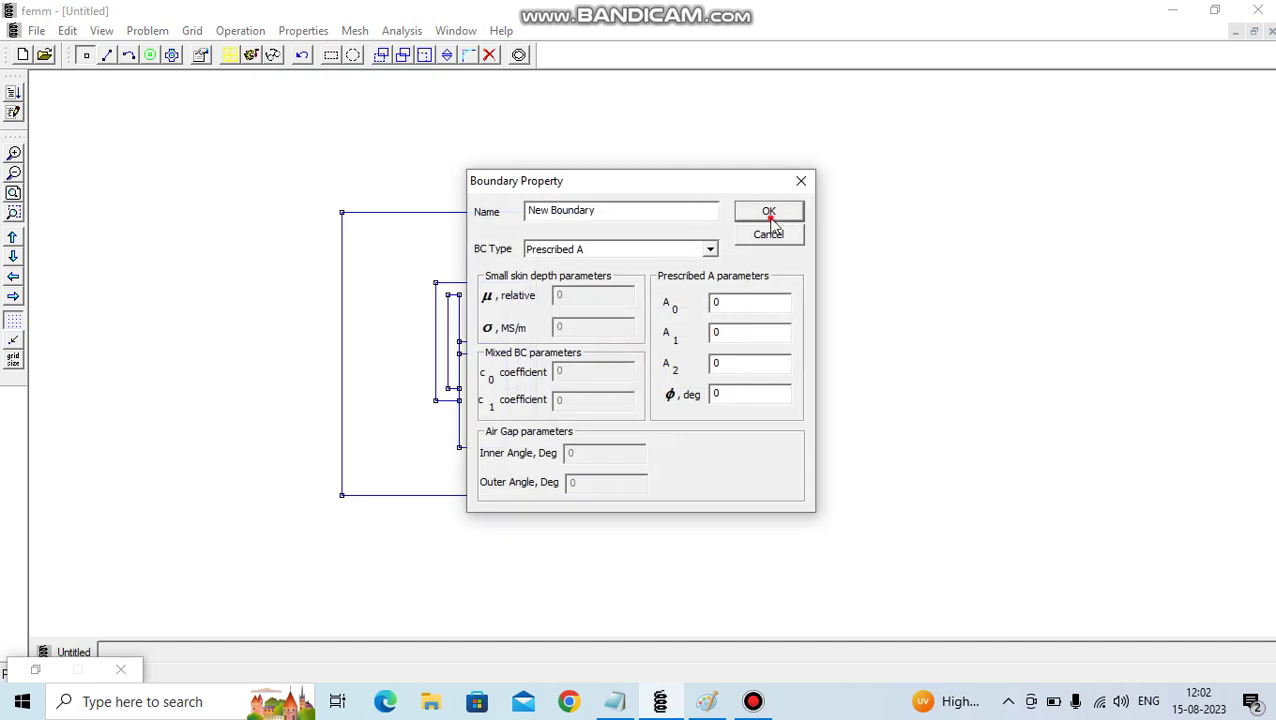
click(766, 213)
click(705, 380)
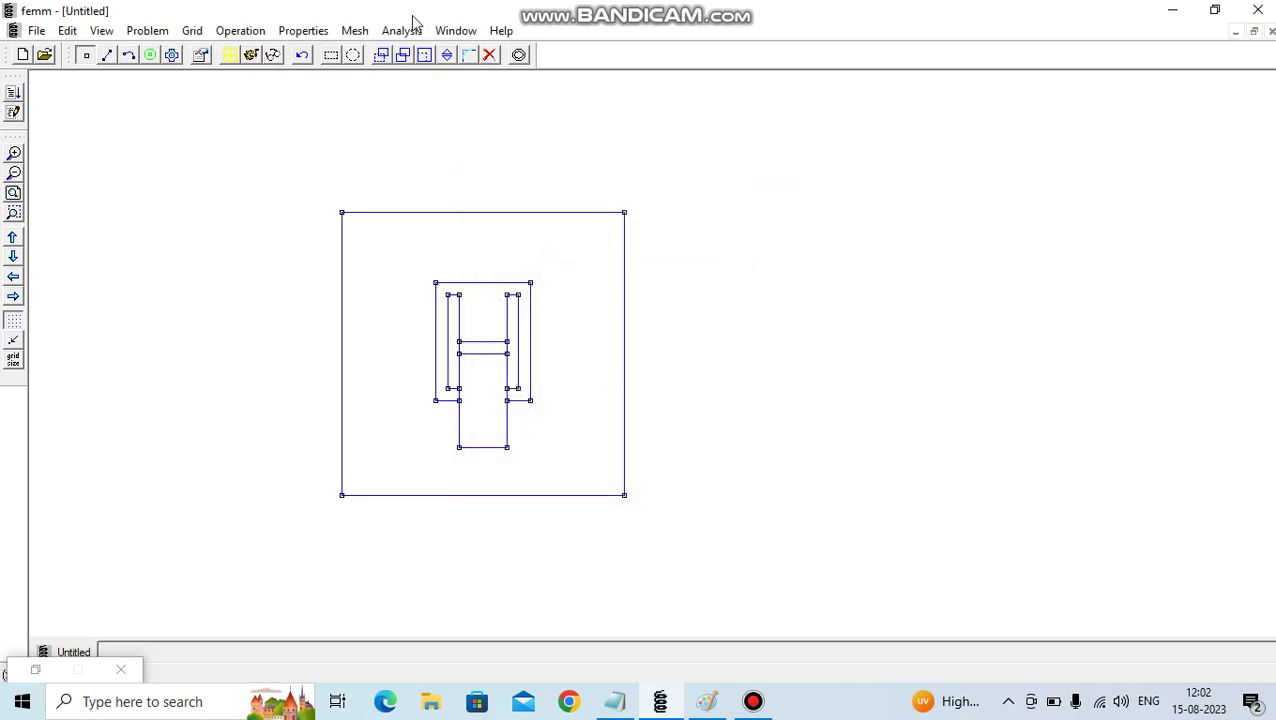
click(308, 31)
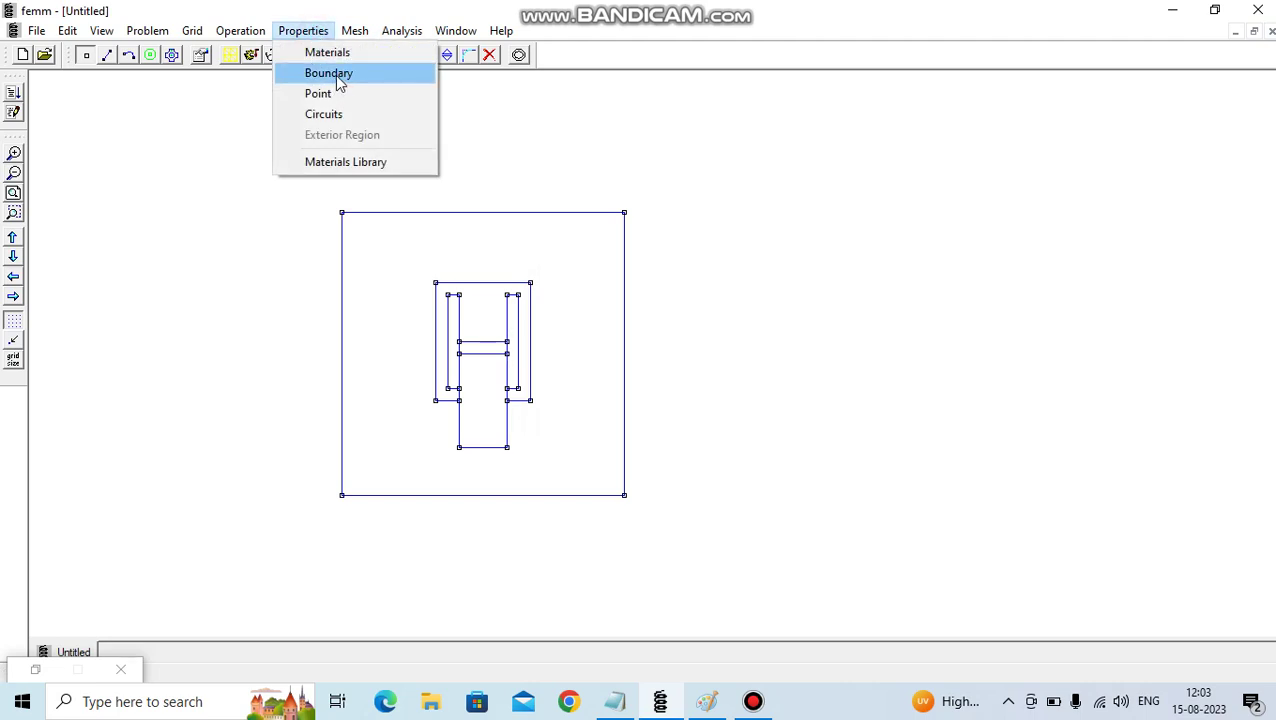
- Change Pure Iron's electrical conductivity from 10.44 to 0 MS/m and recheck its properties
click(336, 52)
click(656, 318)
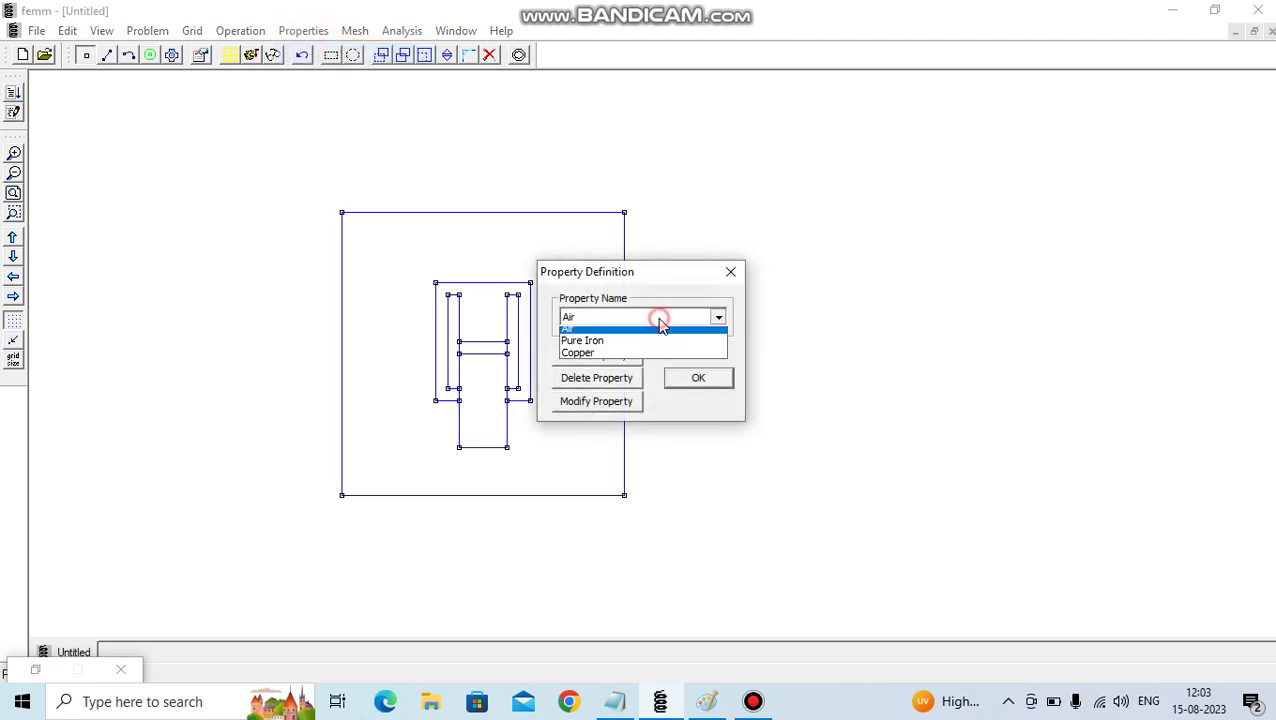
click(625, 345)
click(600, 401)
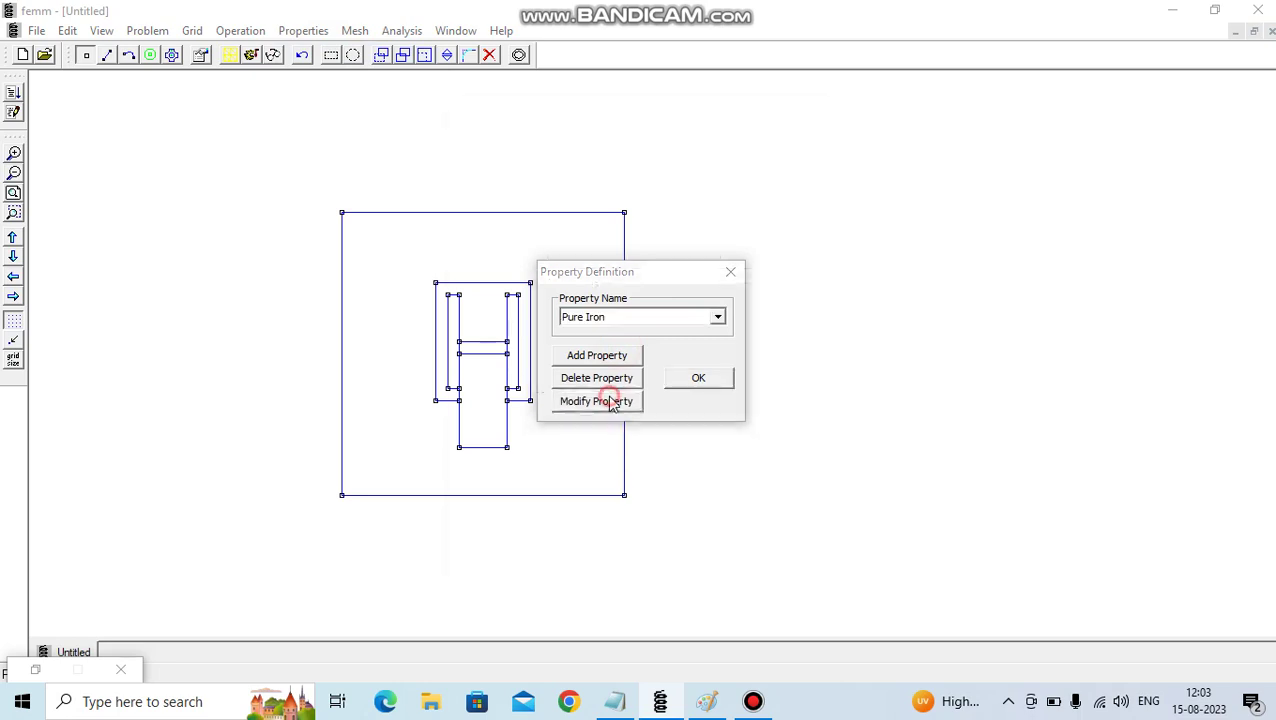
drag(765, 355, 722, 368)
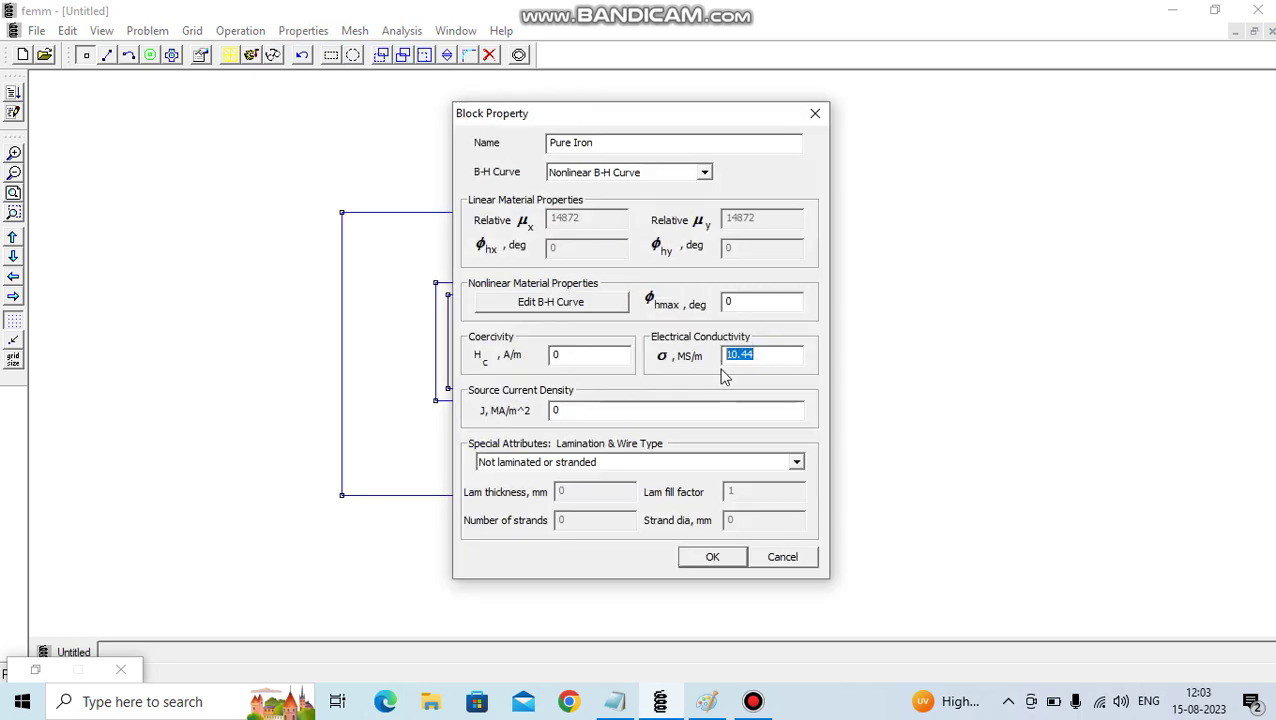
text(0)
click(713, 557)
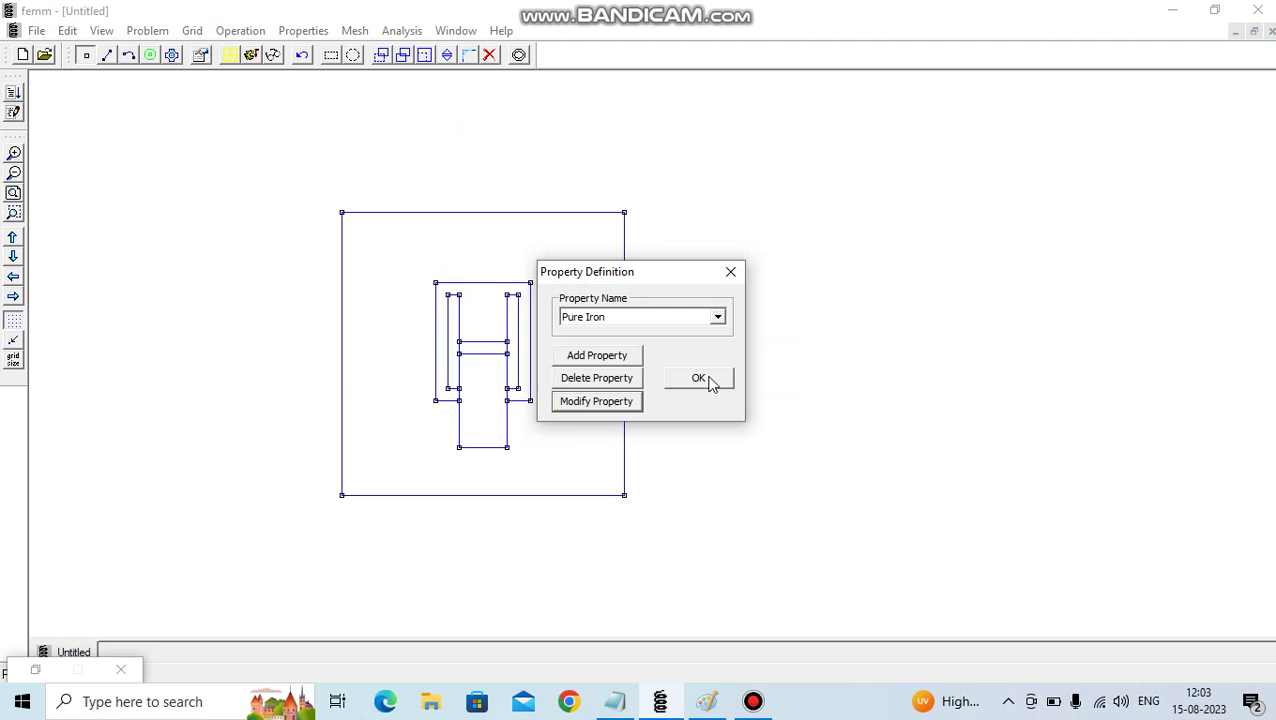
click(612, 401)
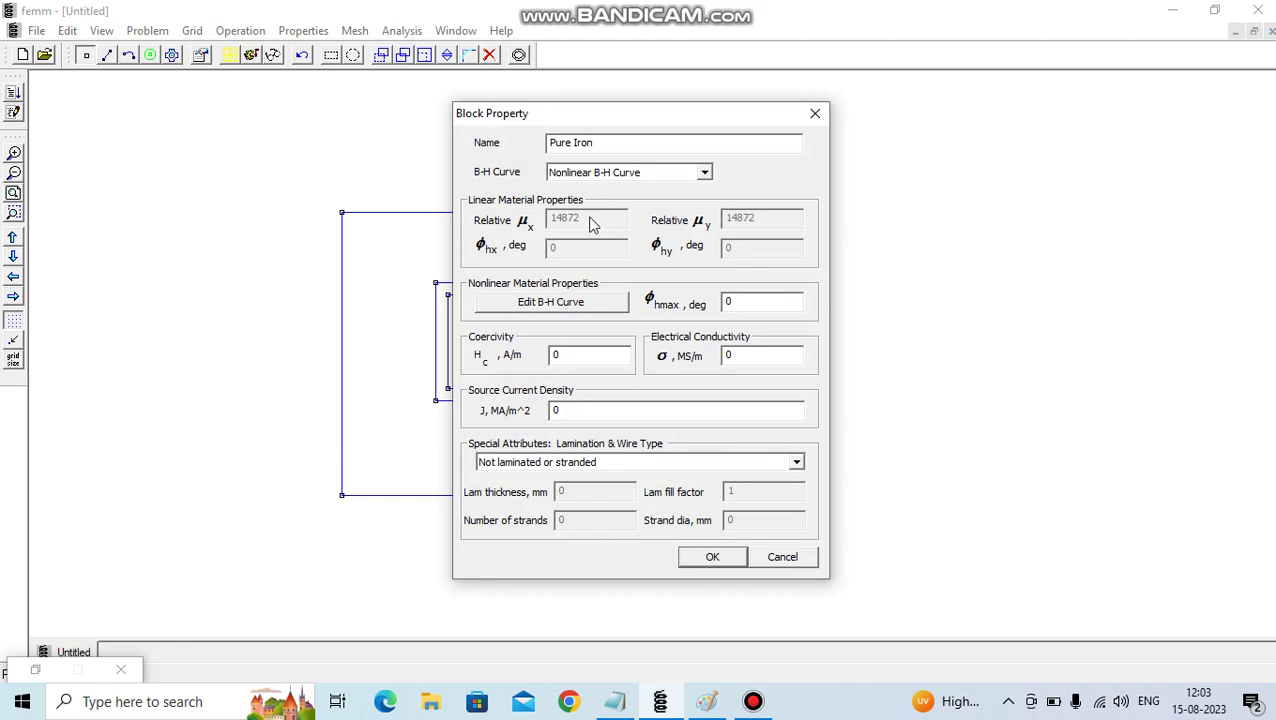
click(730, 557)
click(702, 375)
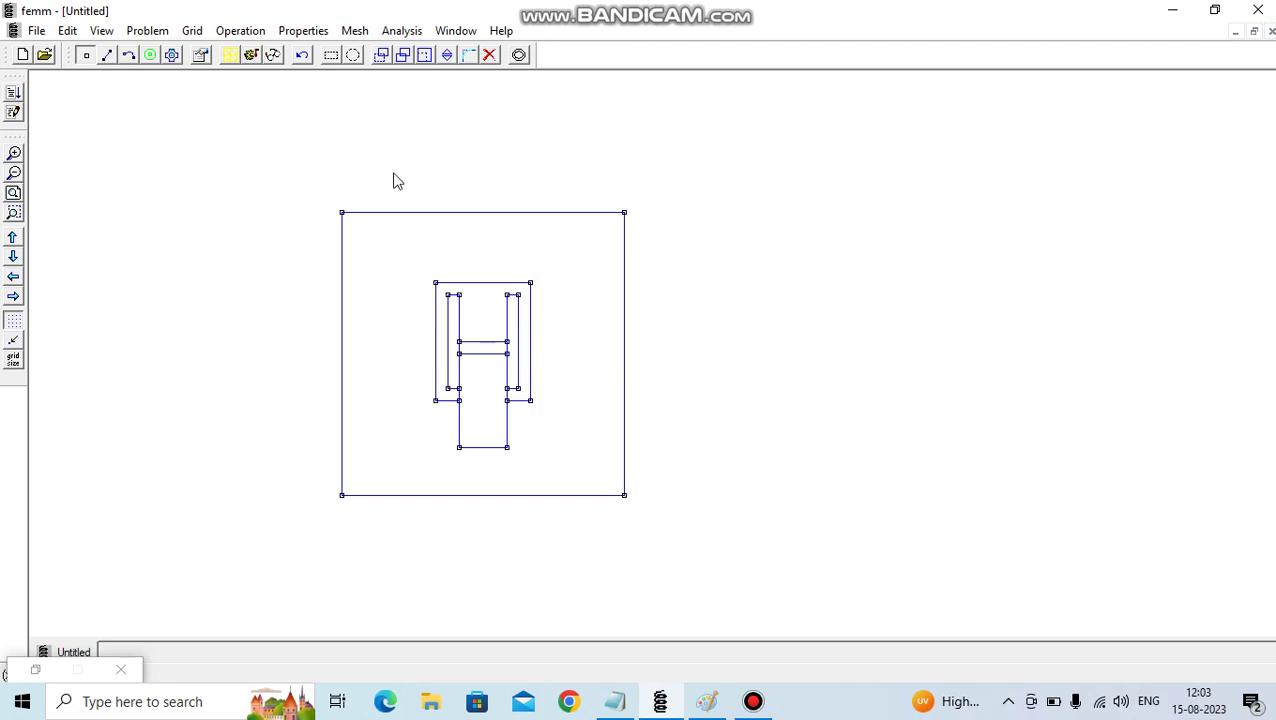
- Place block labels in the plunger, upper yoke, both coil slots and the outer air
click(14, 193)
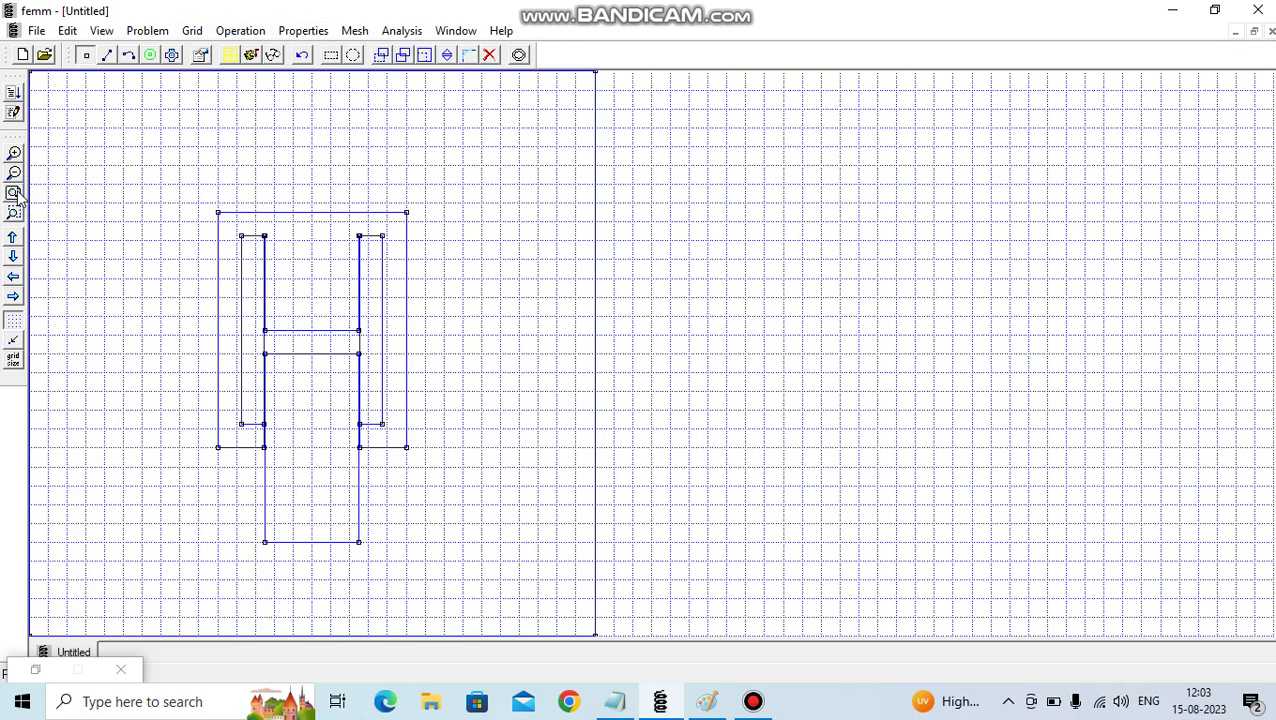
click(150, 55)
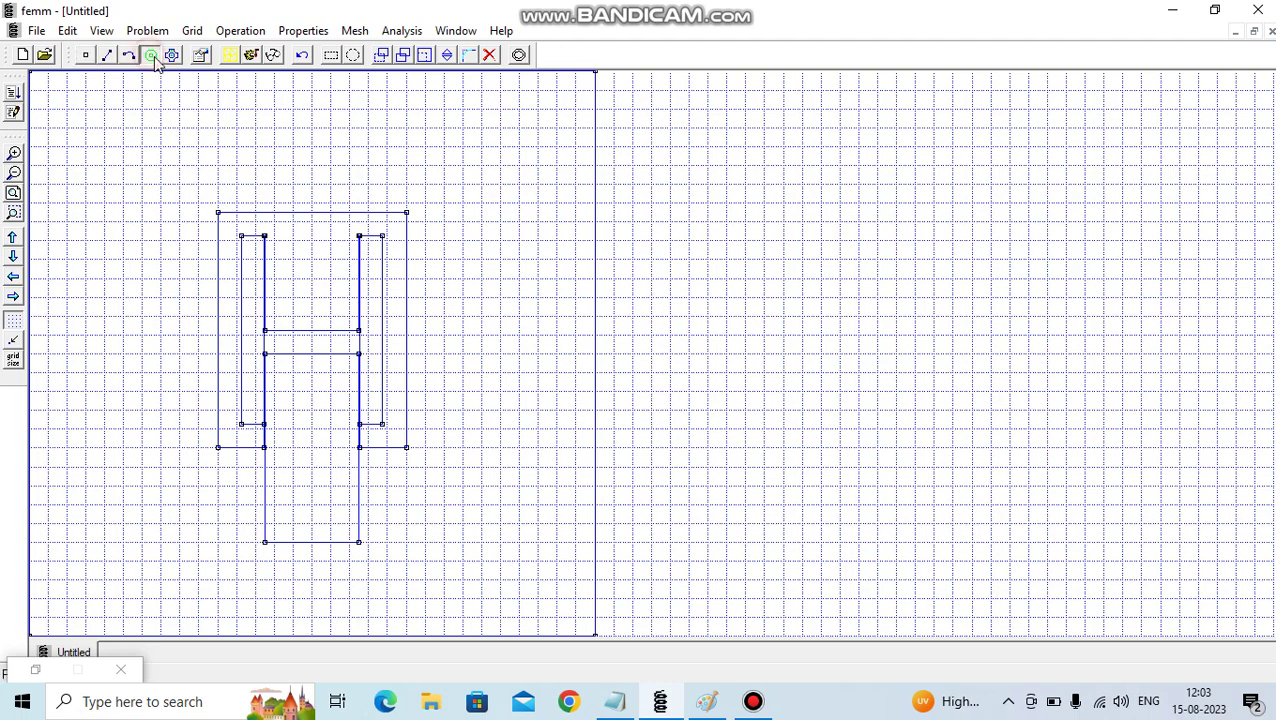
click(318, 412)
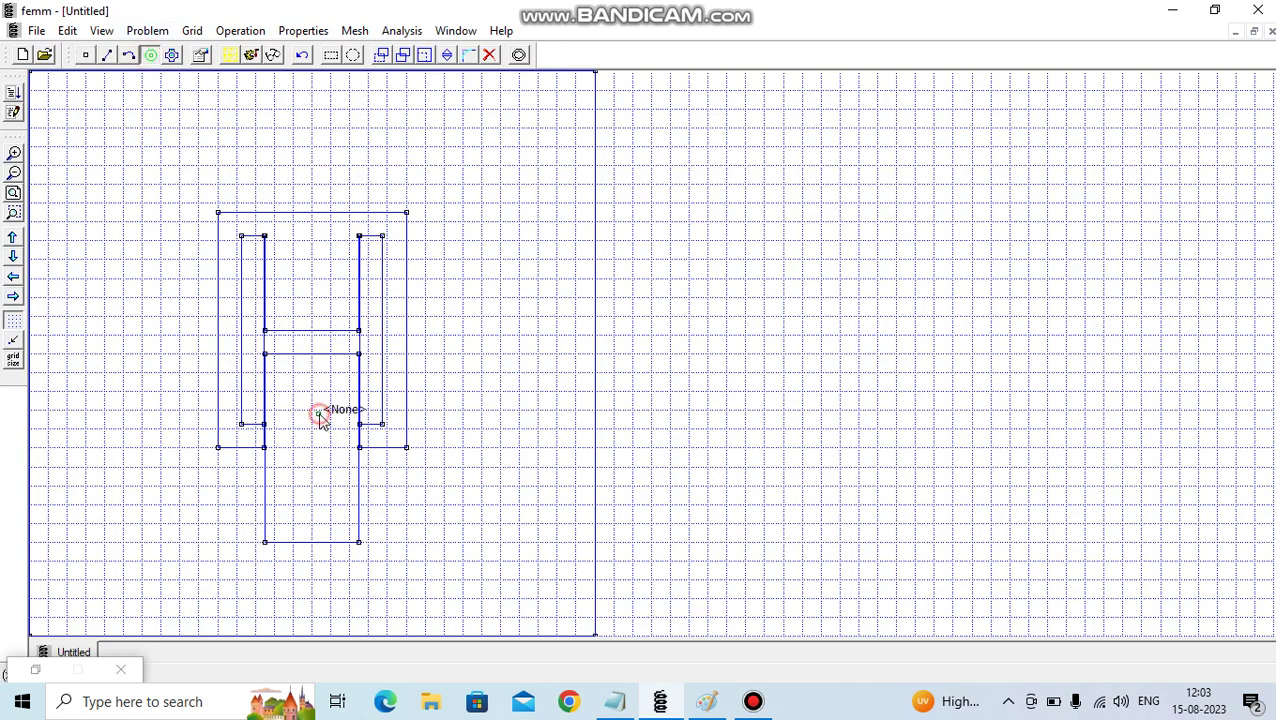
click(326, 242)
click(371, 336)
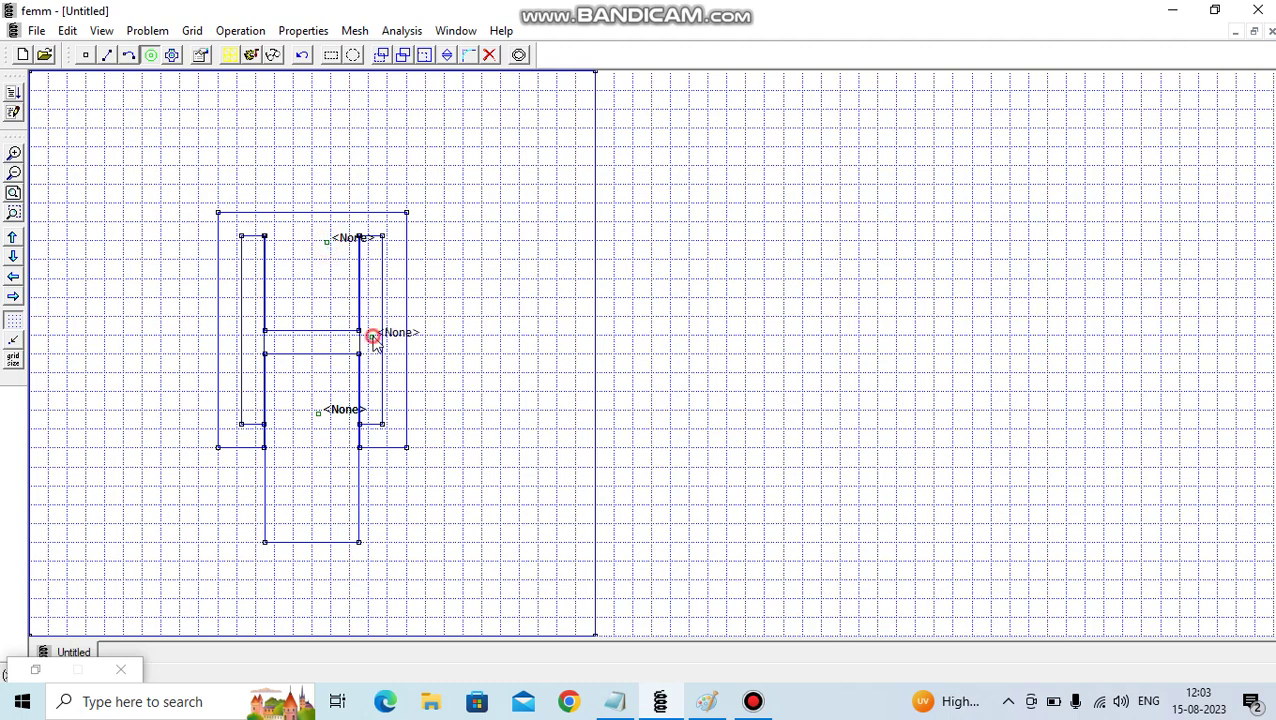
click(253, 320)
click(489, 223)
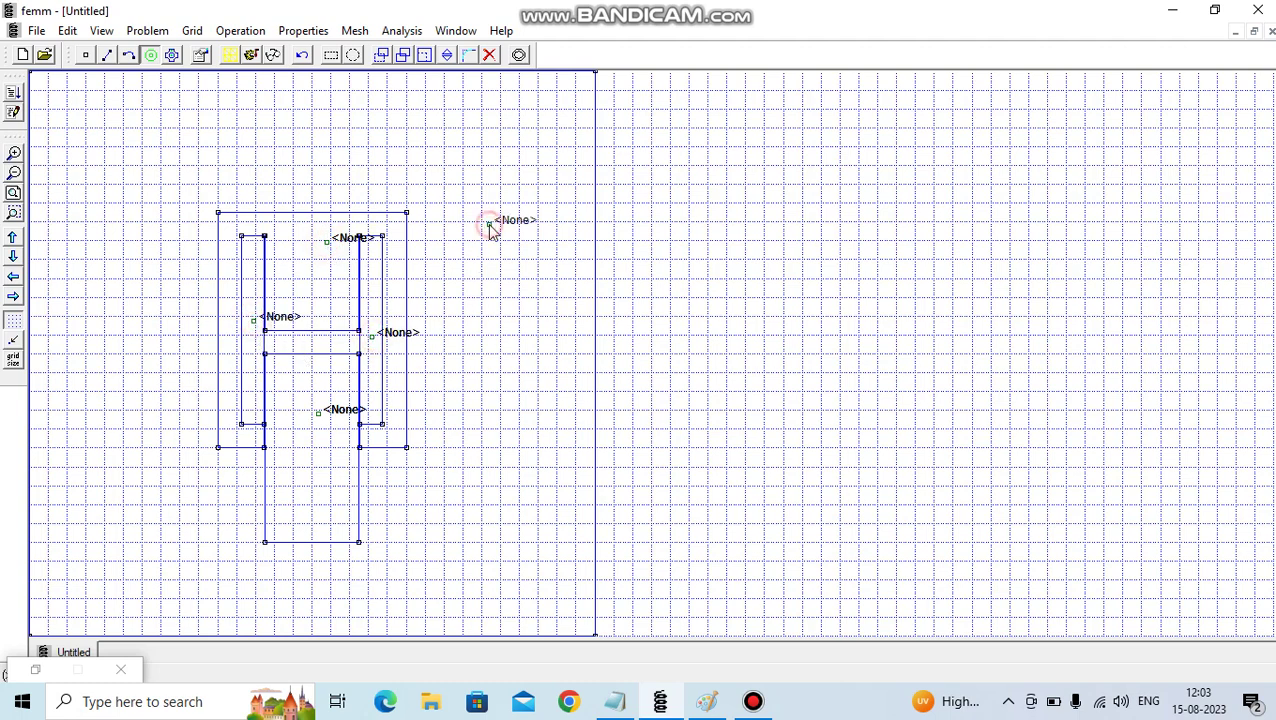
- Select the plunger and upper yoke block labels together
click(340, 417)
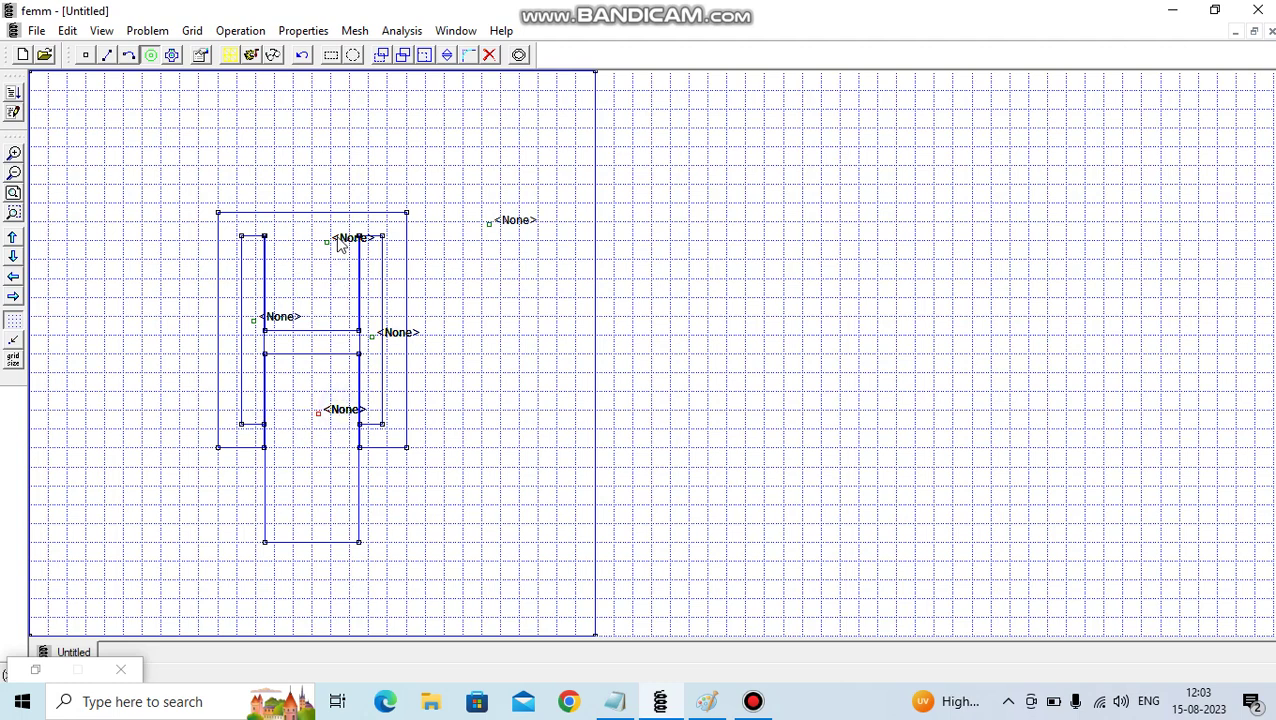
click(342, 241)
click(236, 31)
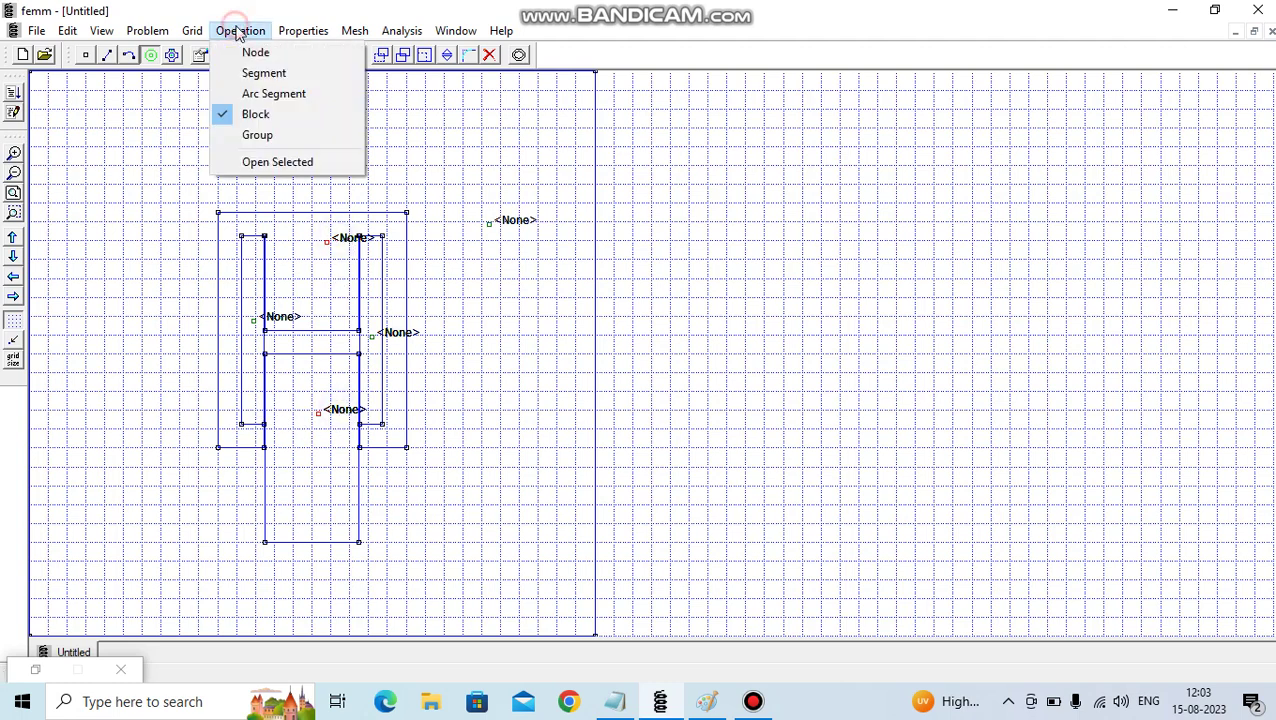
- Assign Pure Iron to the selected plunger and upper yoke block labels
click(256, 162)
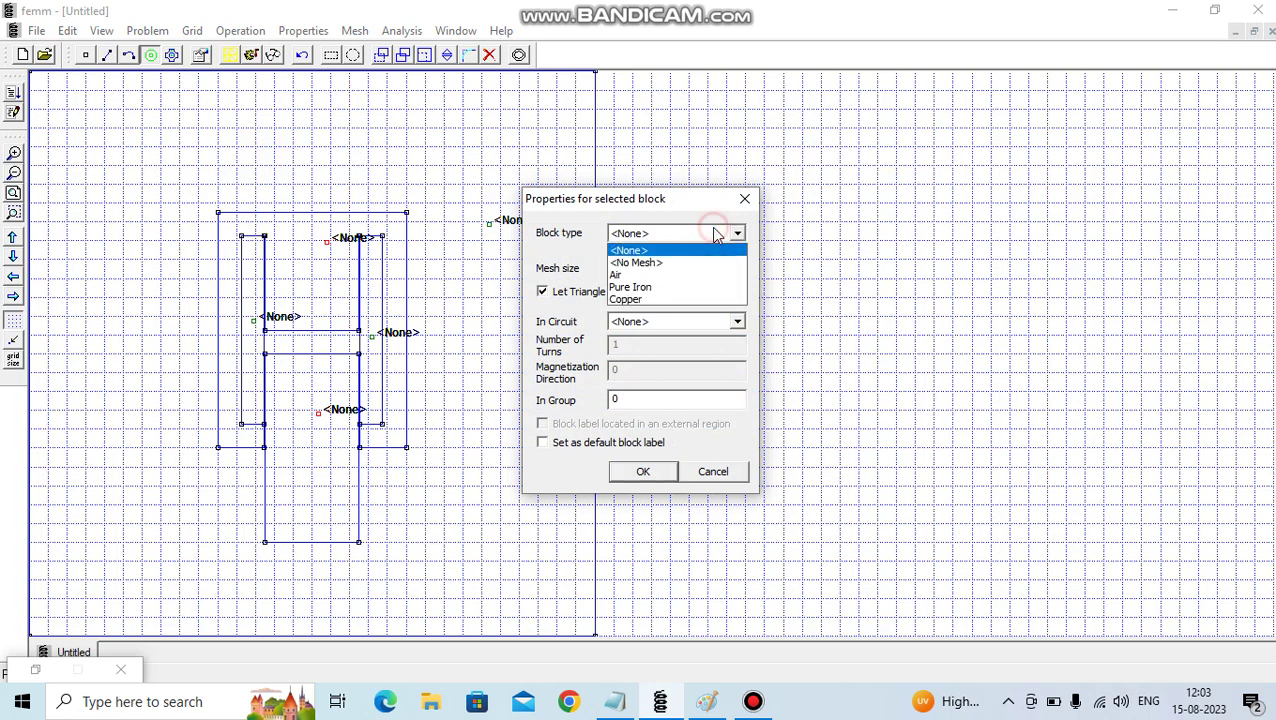
click(650, 287)
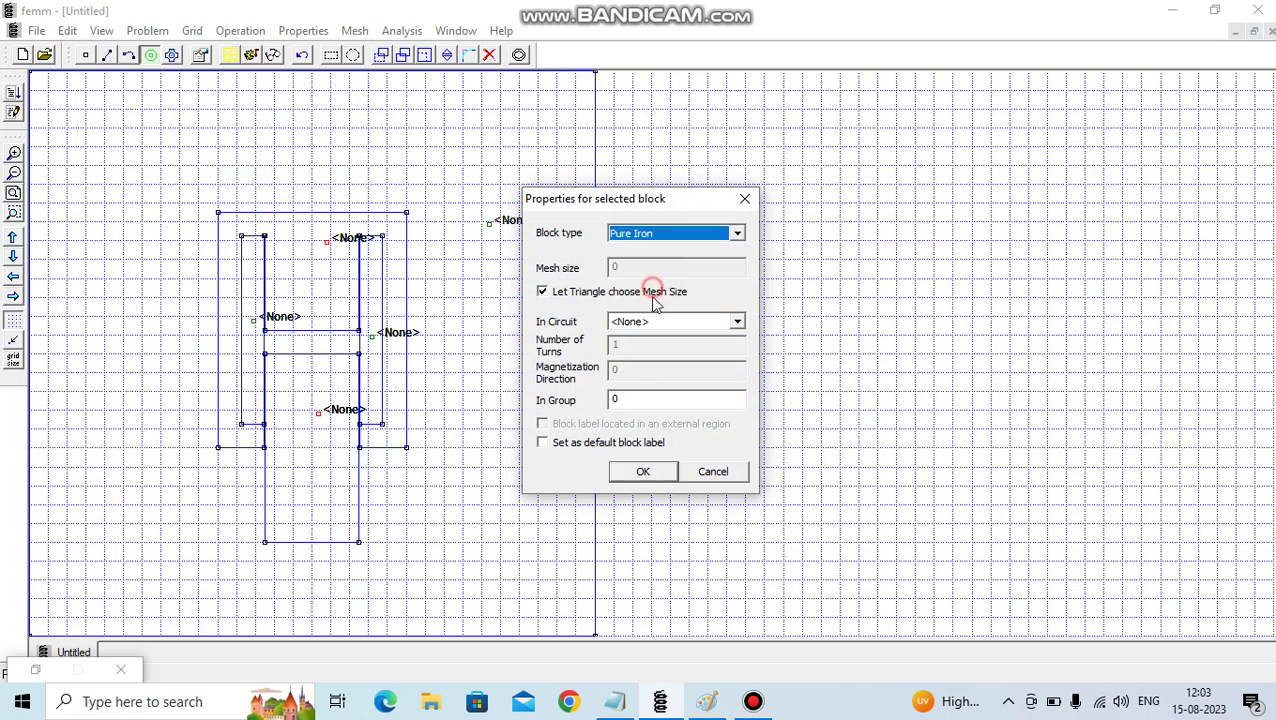
click(643, 474)
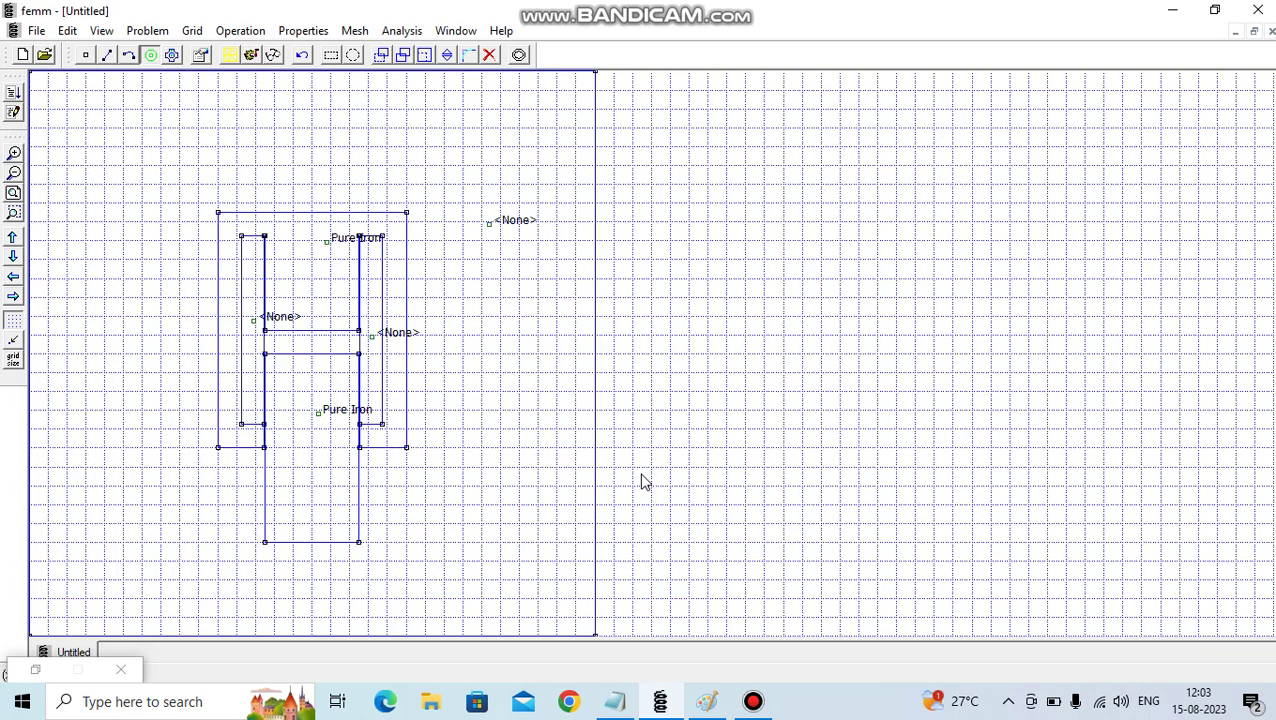
click(284, 320)
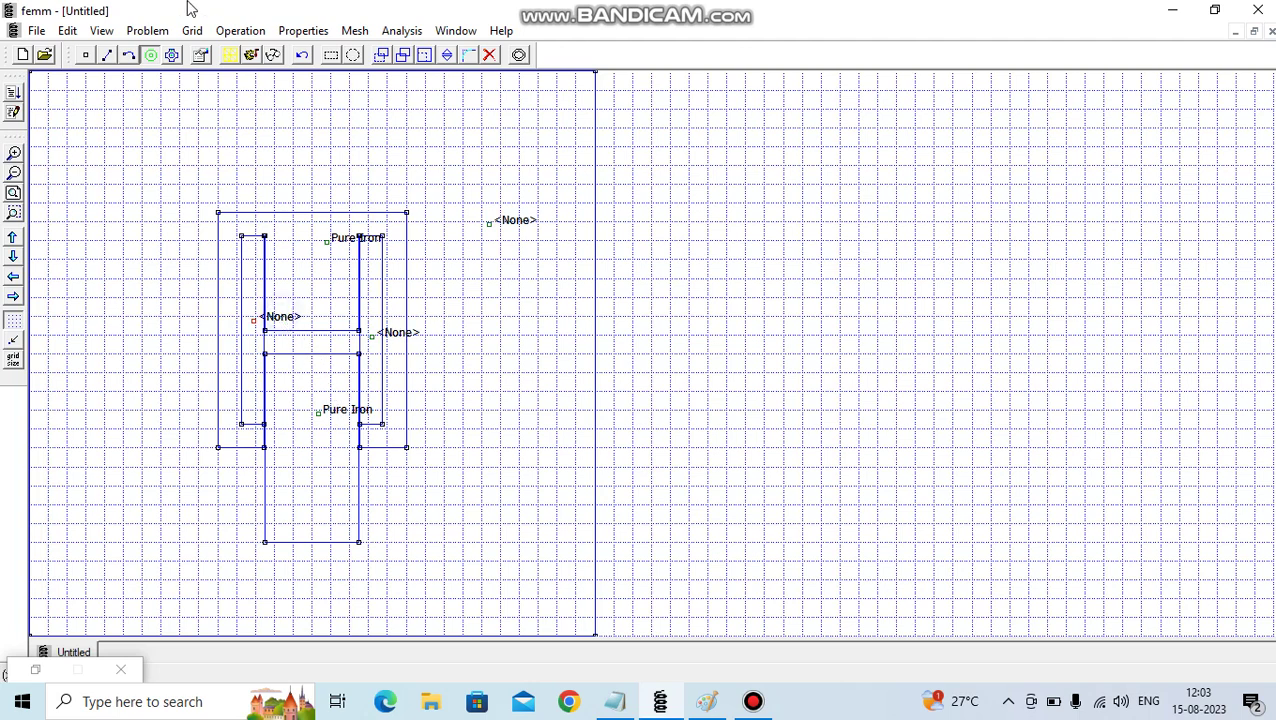
- Make the left coil label Copper in New Circuit with 1300 turns
click(240, 31)
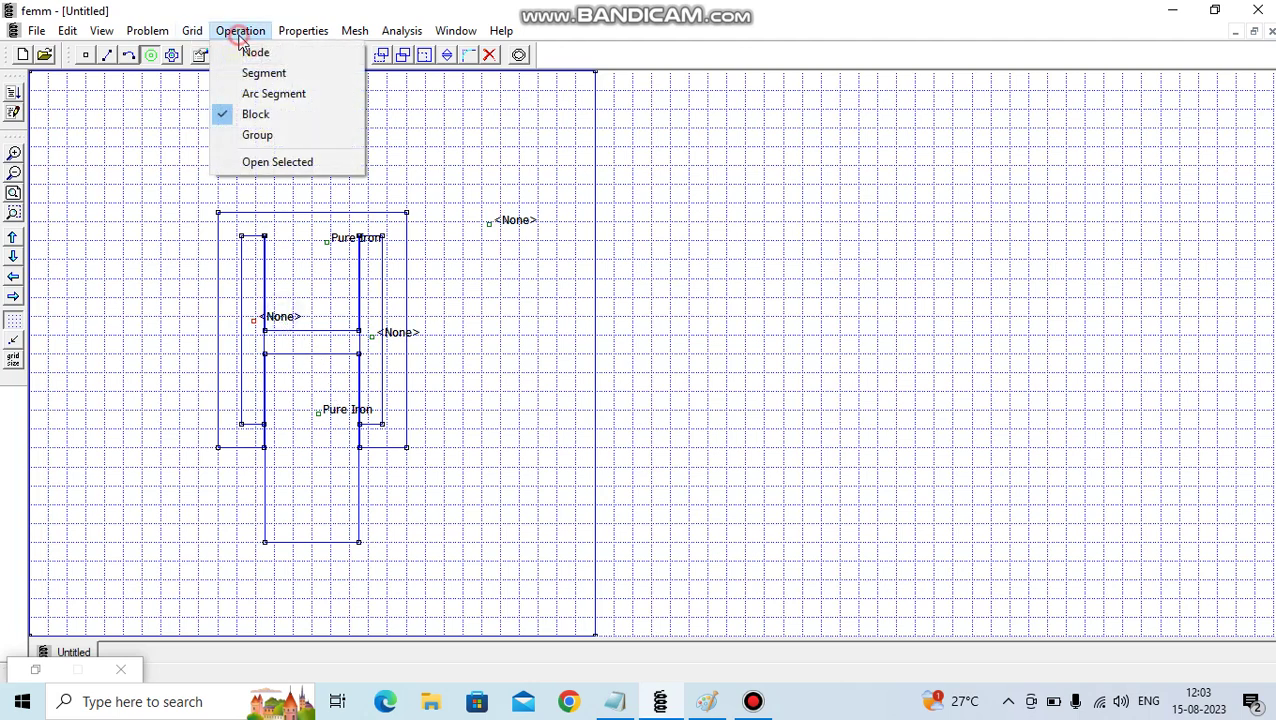
click(280, 163)
click(727, 236)
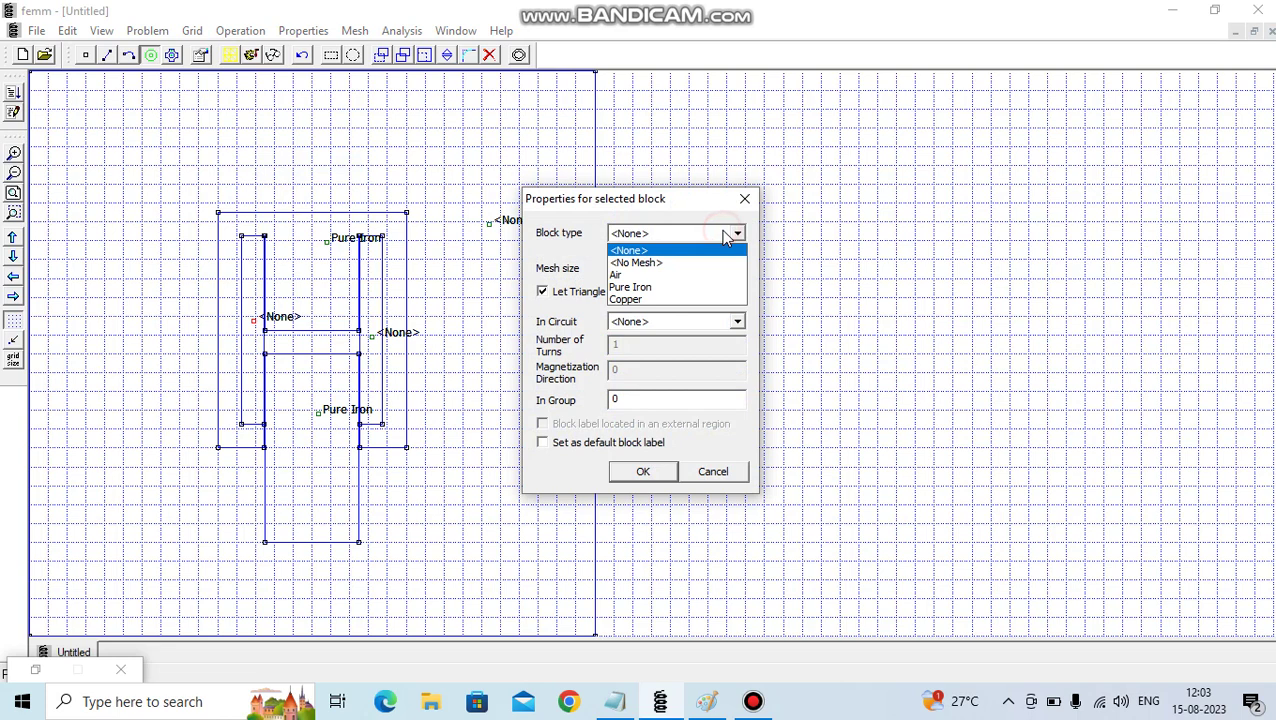
click(645, 300)
click(672, 321)
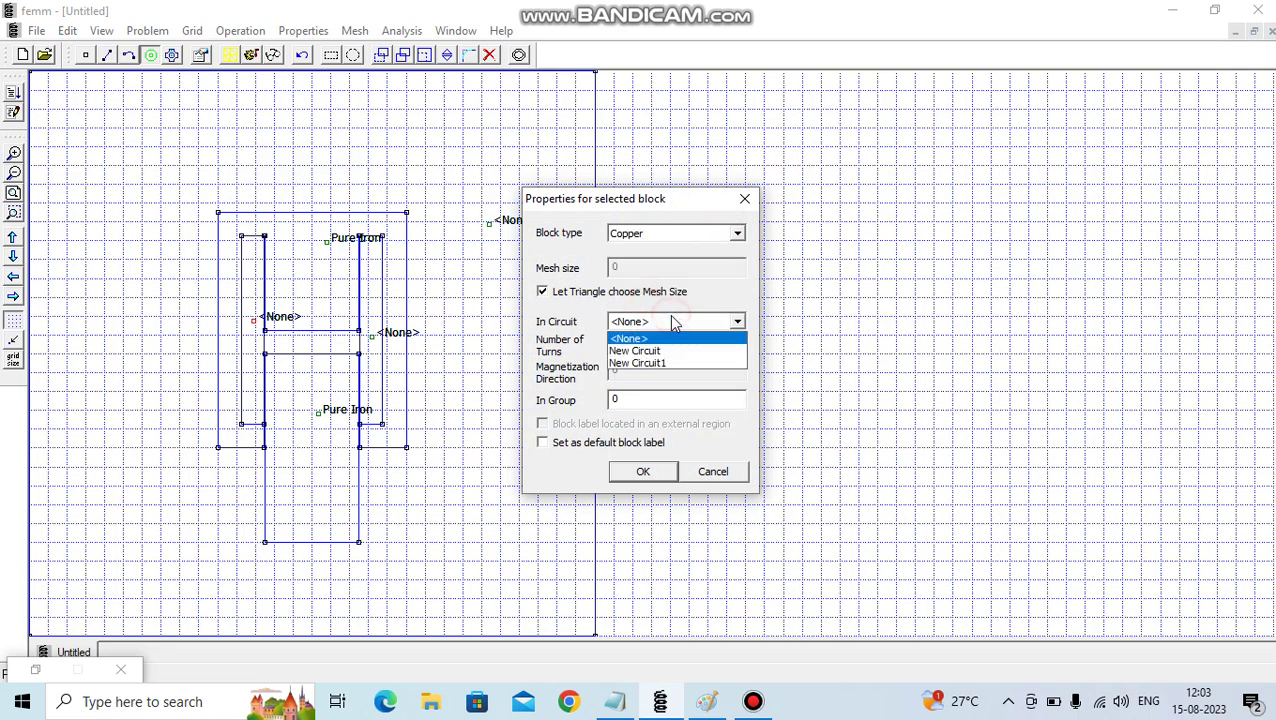
click(627, 349)
click(624, 348)
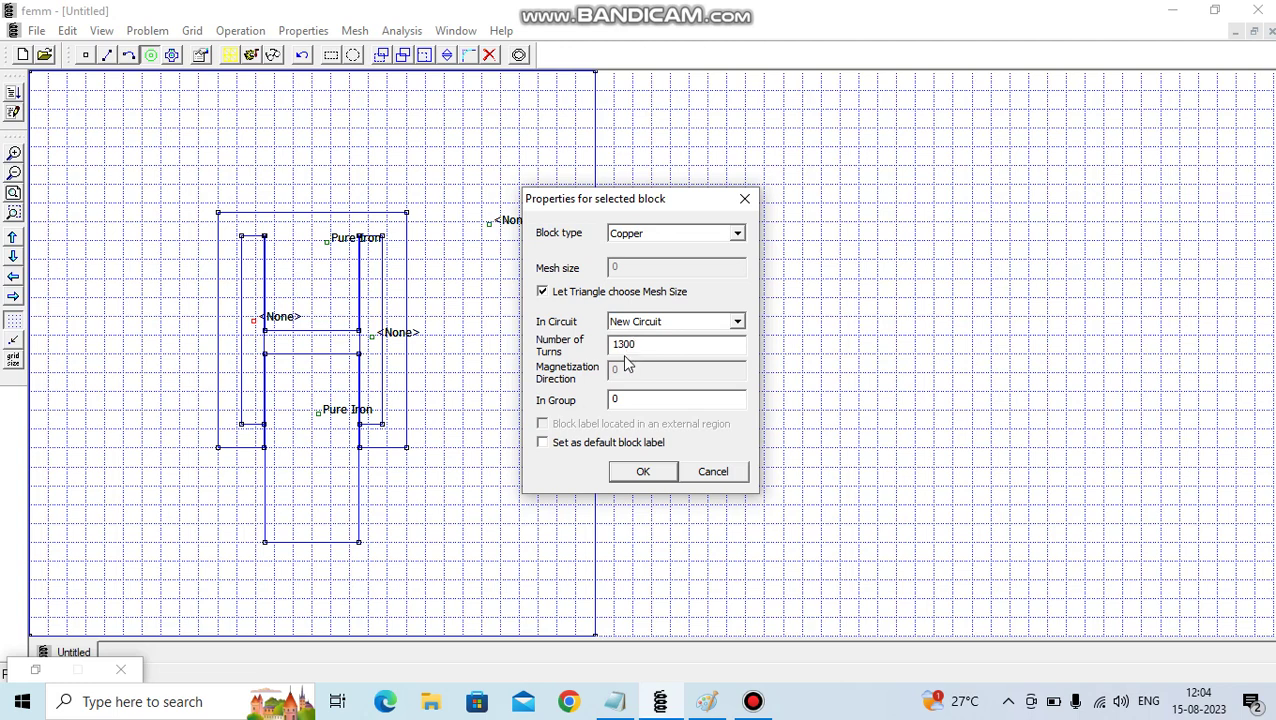
text(300)
click(645, 471)
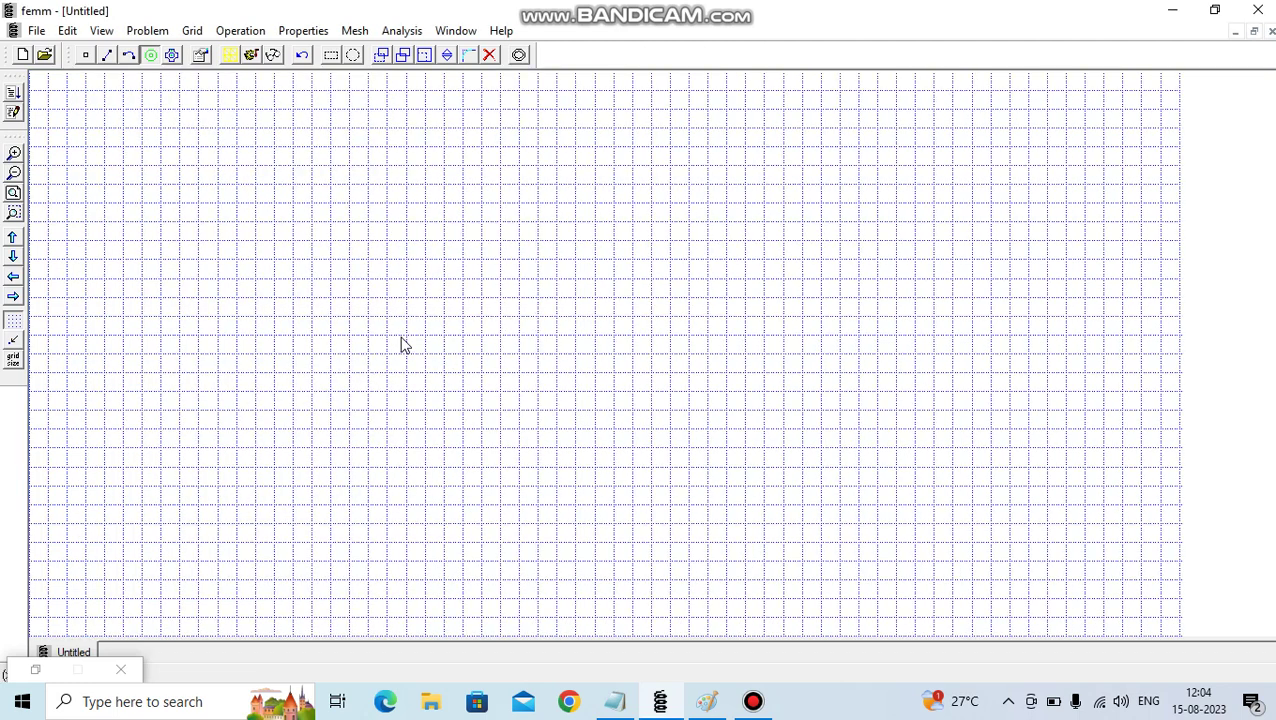
- Make the right coil label Copper in New Circuit1 with 1300 turns
click(403, 342)
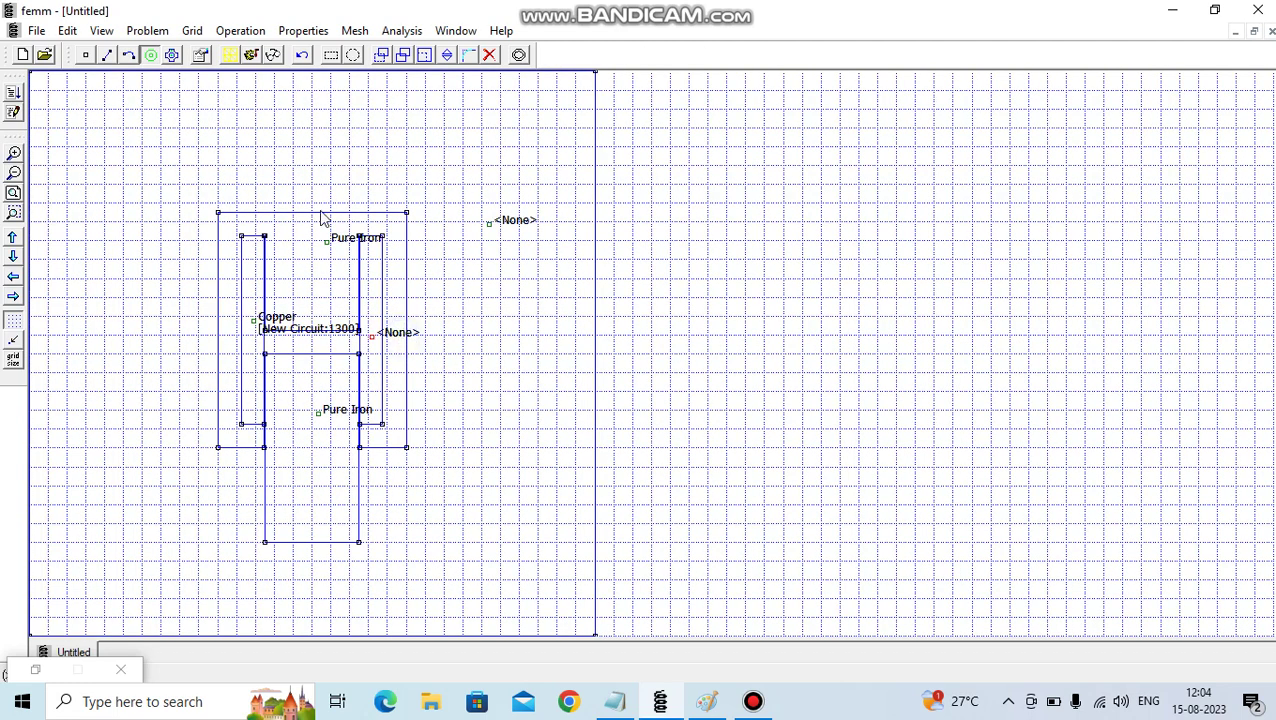
click(246, 31)
click(280, 165)
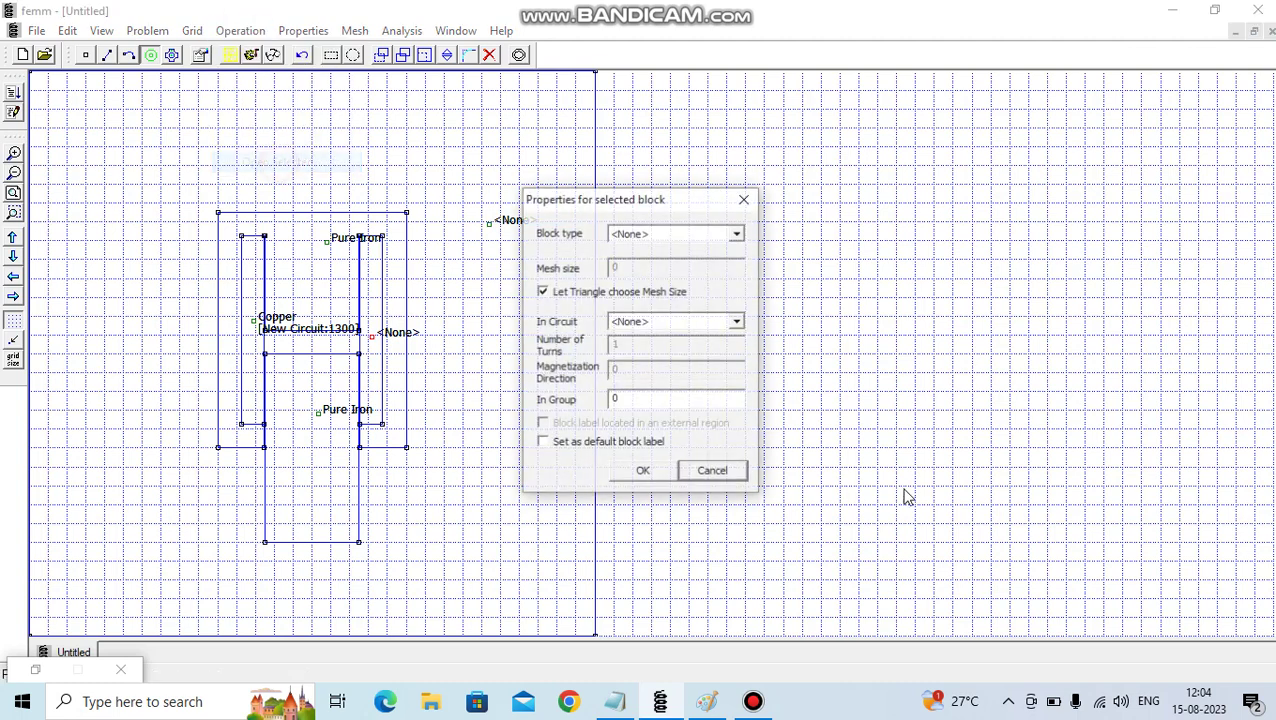
click(714, 233)
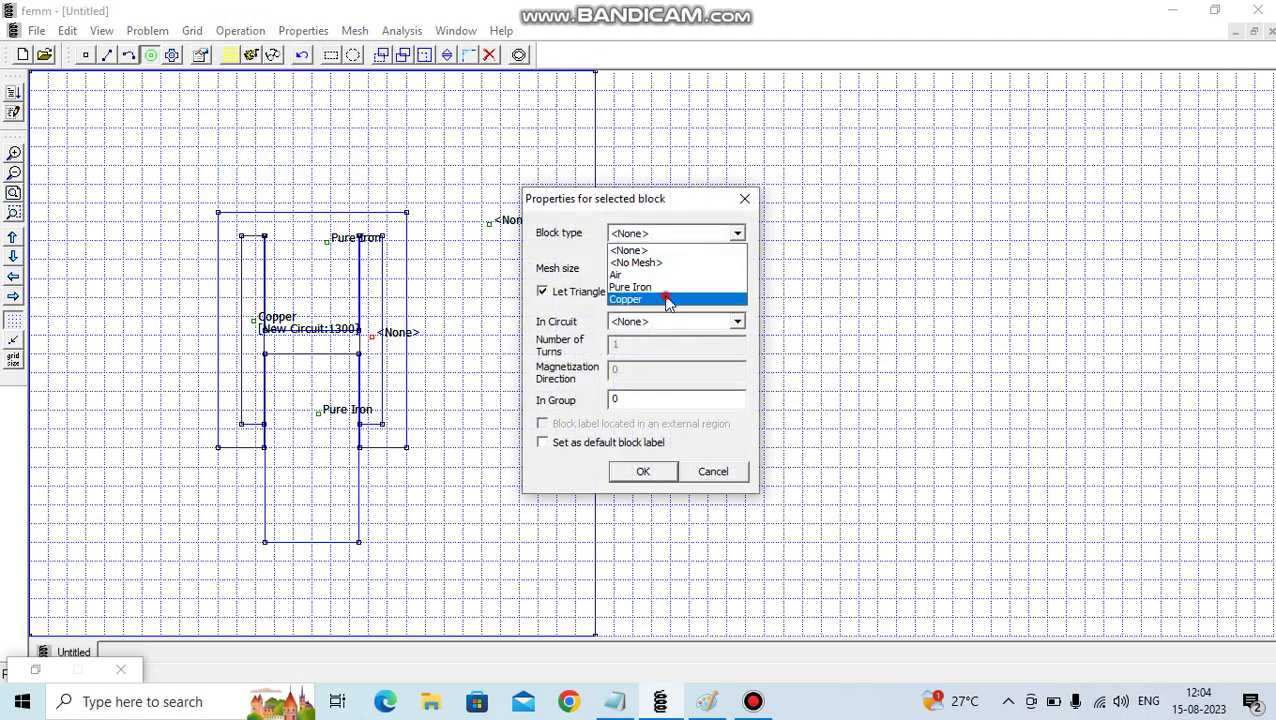
click(669, 298)
click(706, 322)
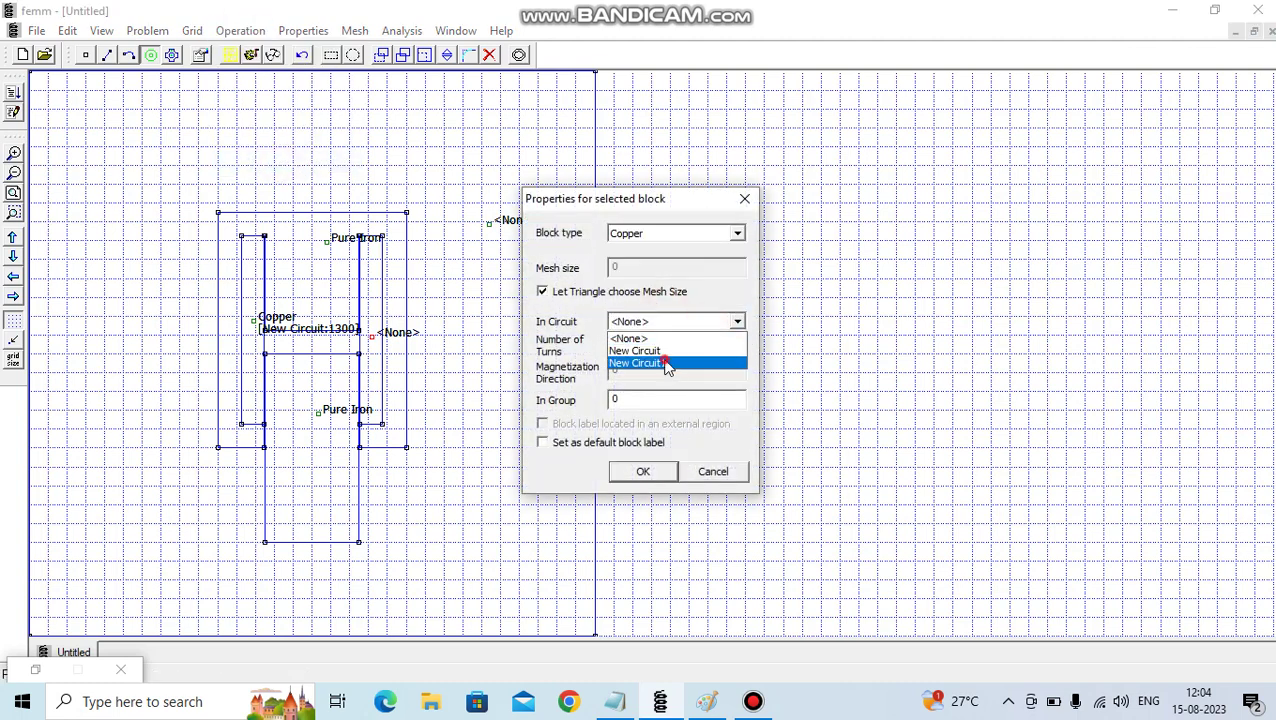
click(665, 363)
click(647, 349)
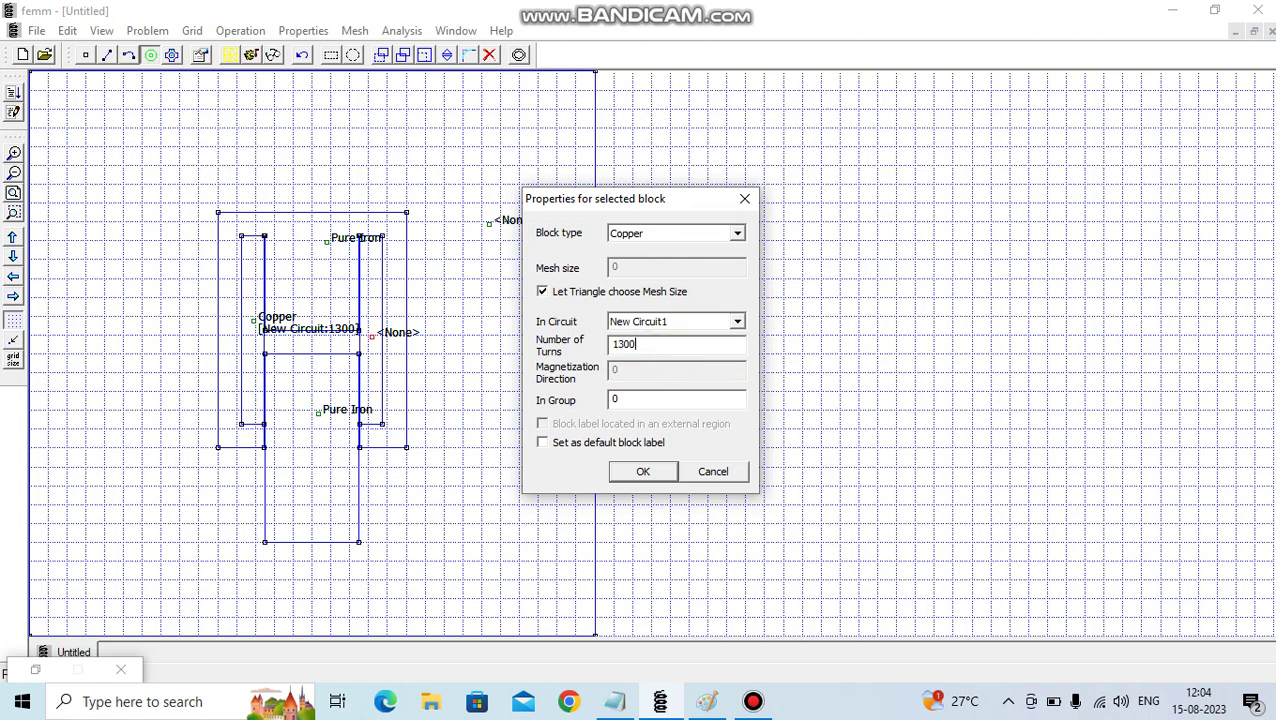
click(655, 475)
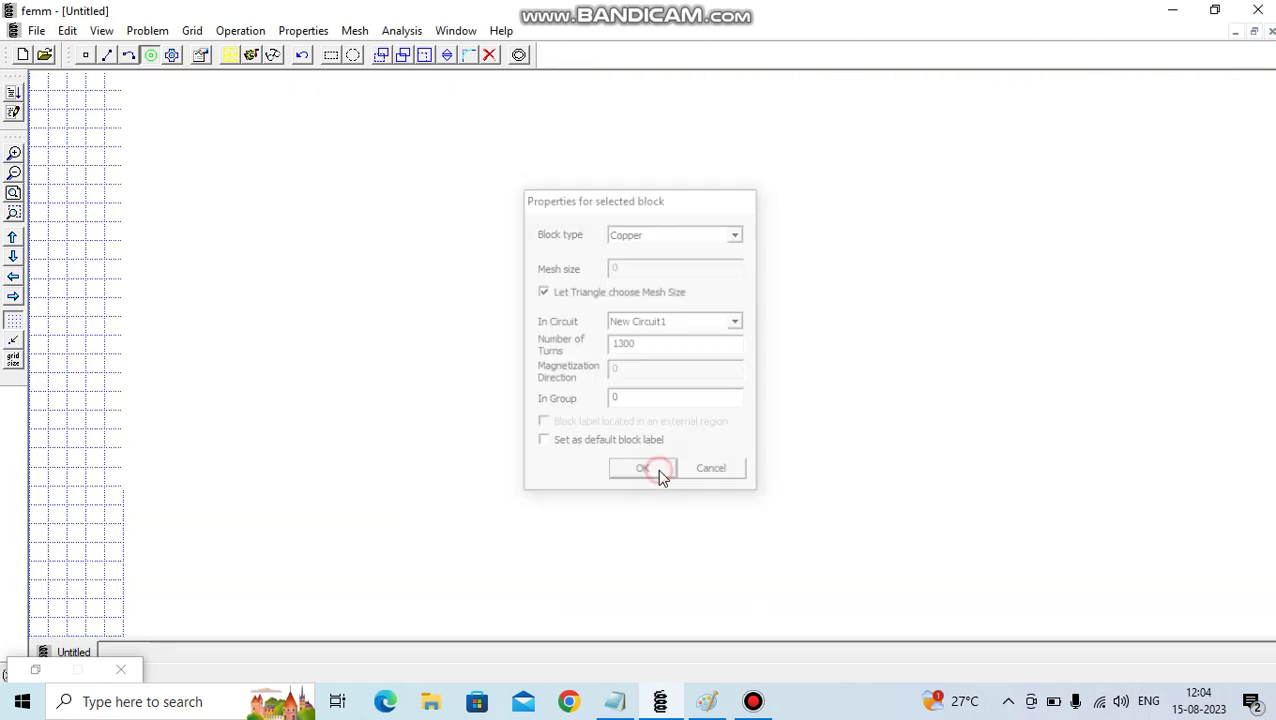
- Set the problem's length units to Centimeters and depth to 10, keeping it Planar
click(160, 31)
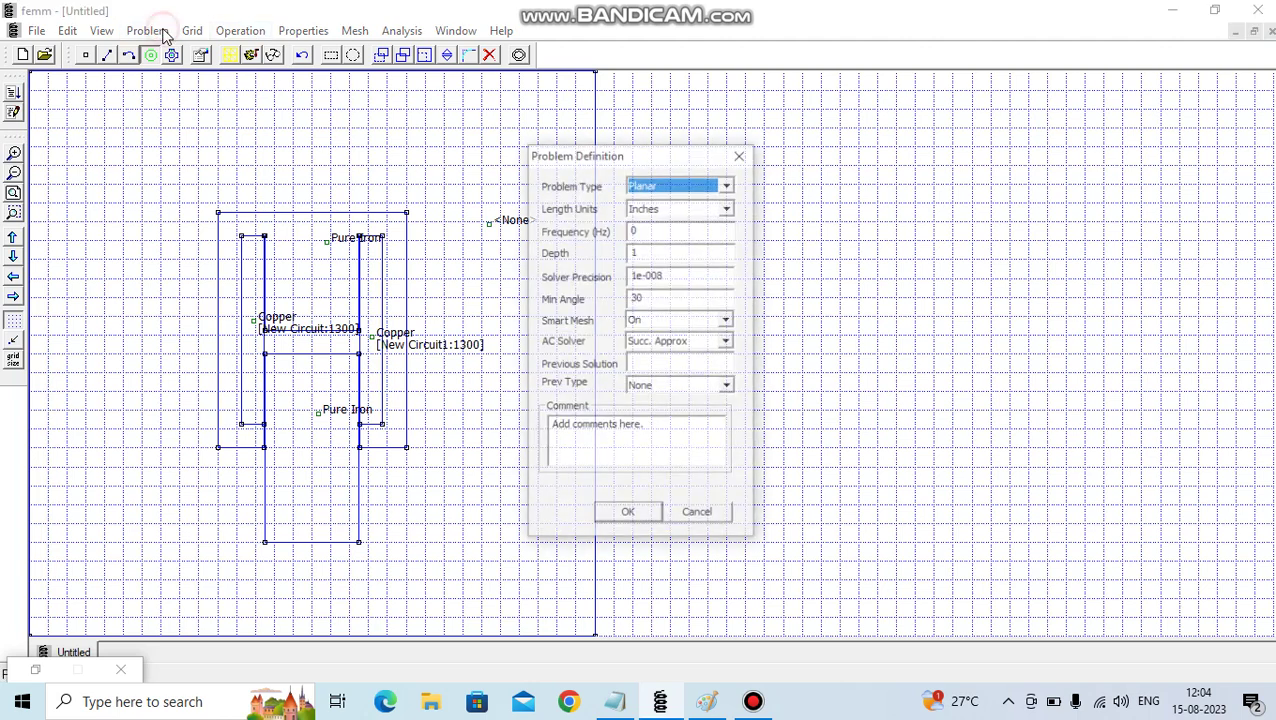
click(728, 207)
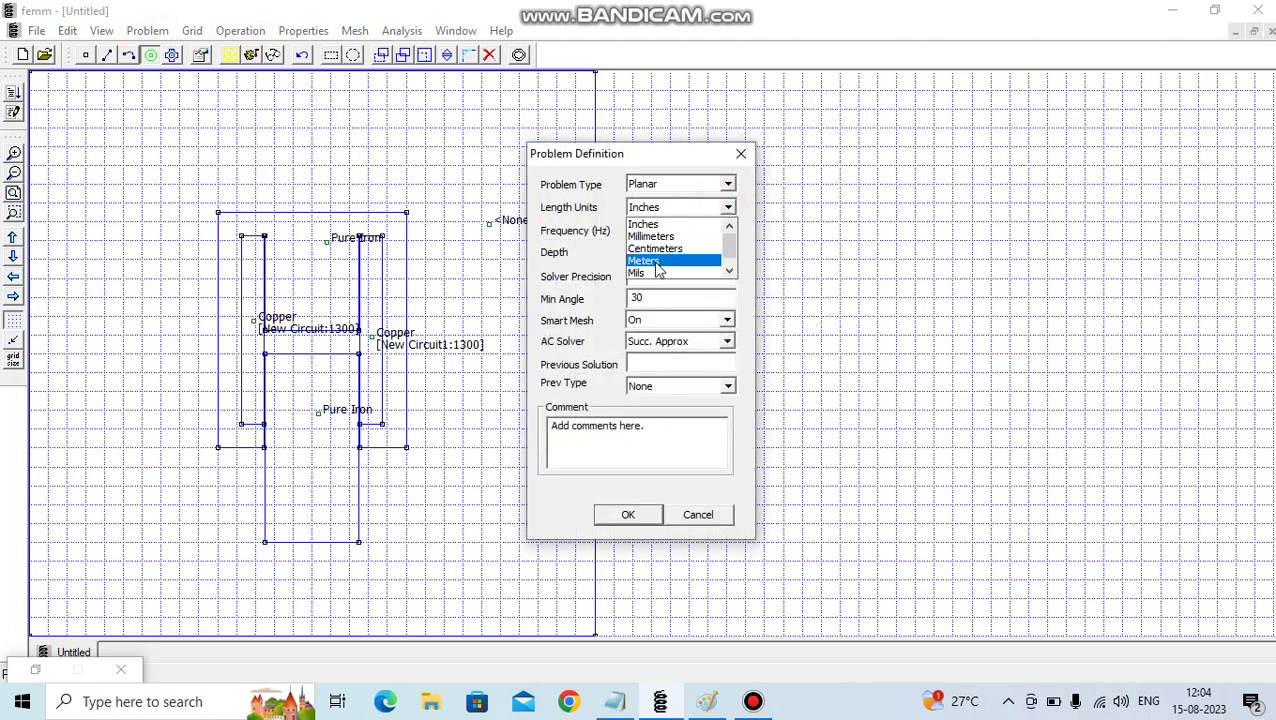
click(670, 249)
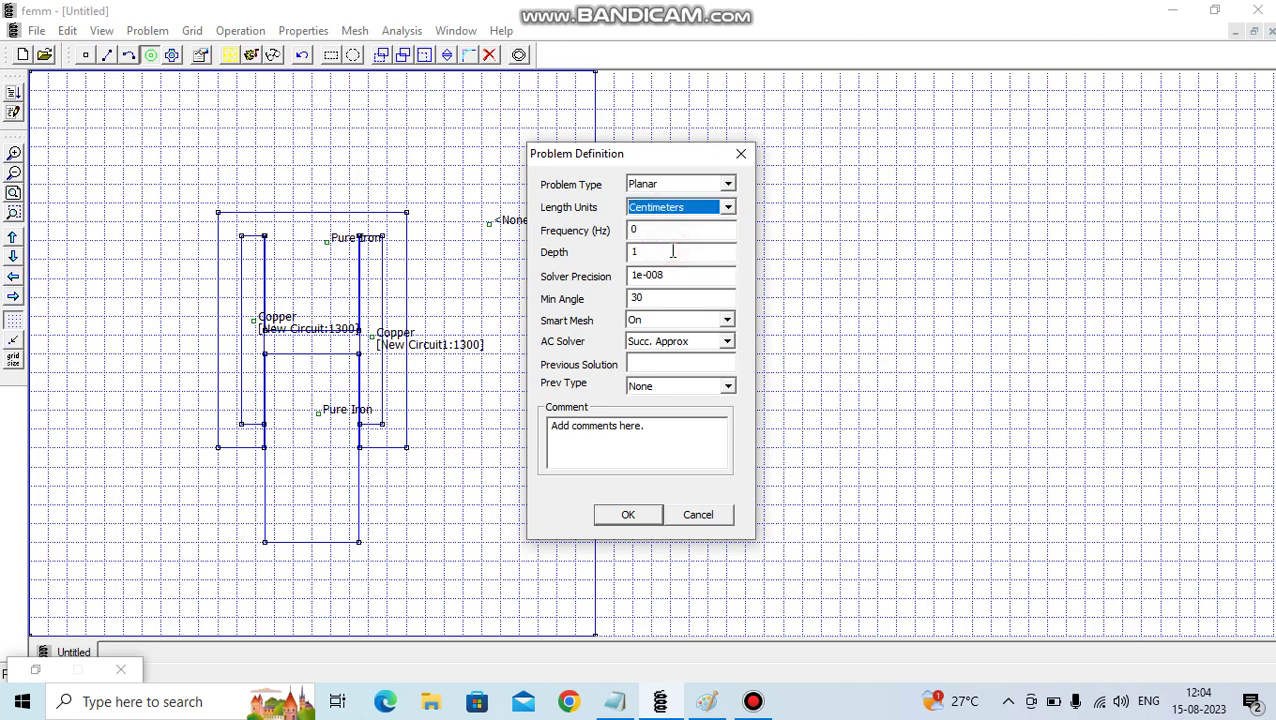
click(656, 250)
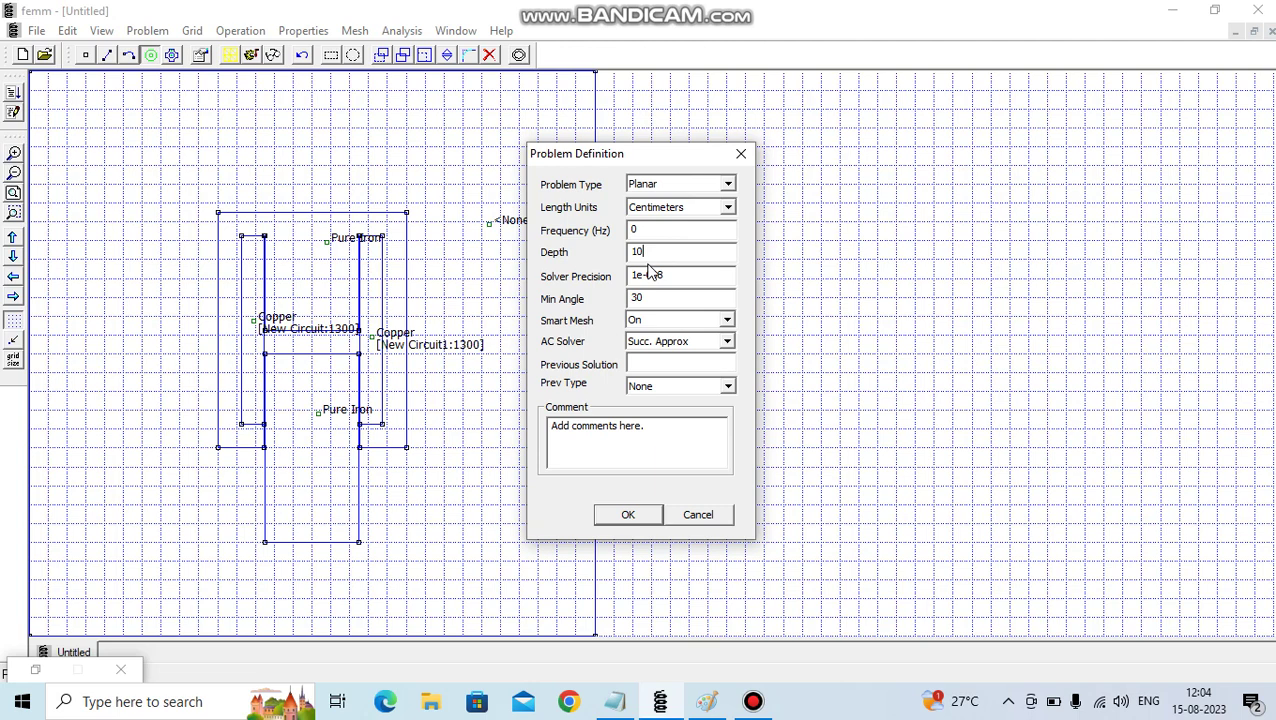
click(628, 515)
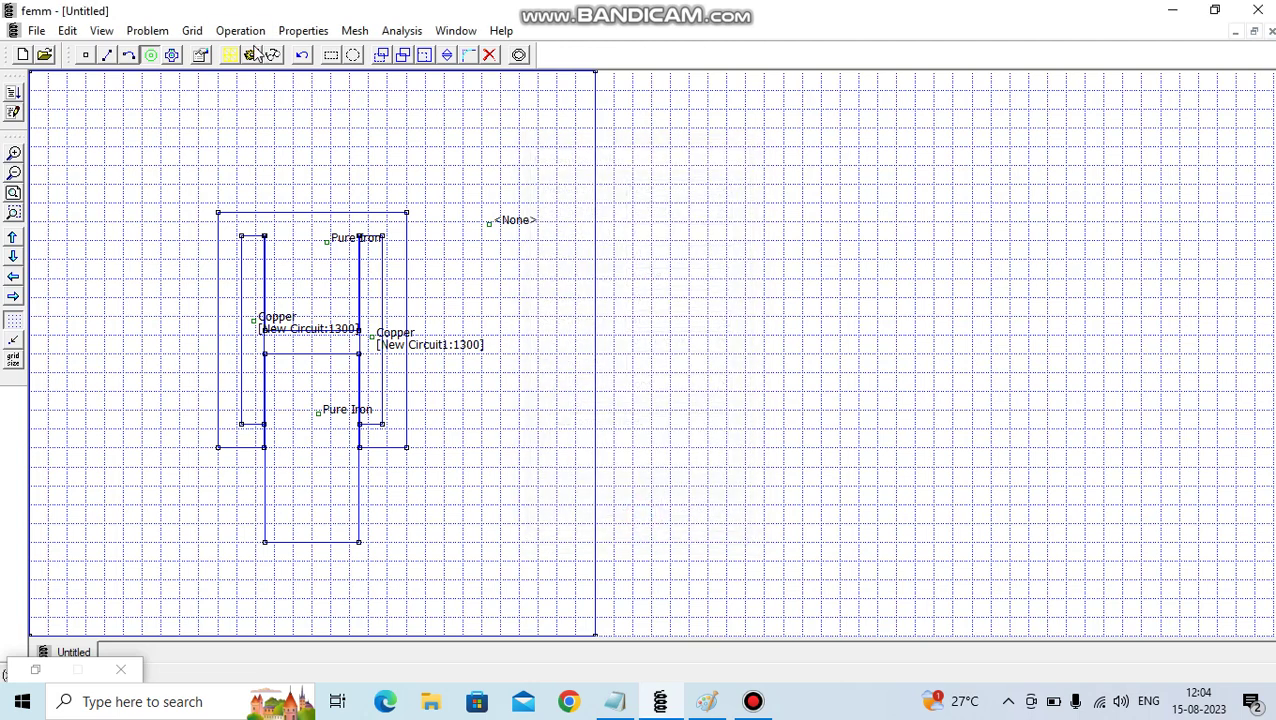
- Select the bottom, top, right and left edges of the outer air box as segments
click(14, 173)
click(107, 55)
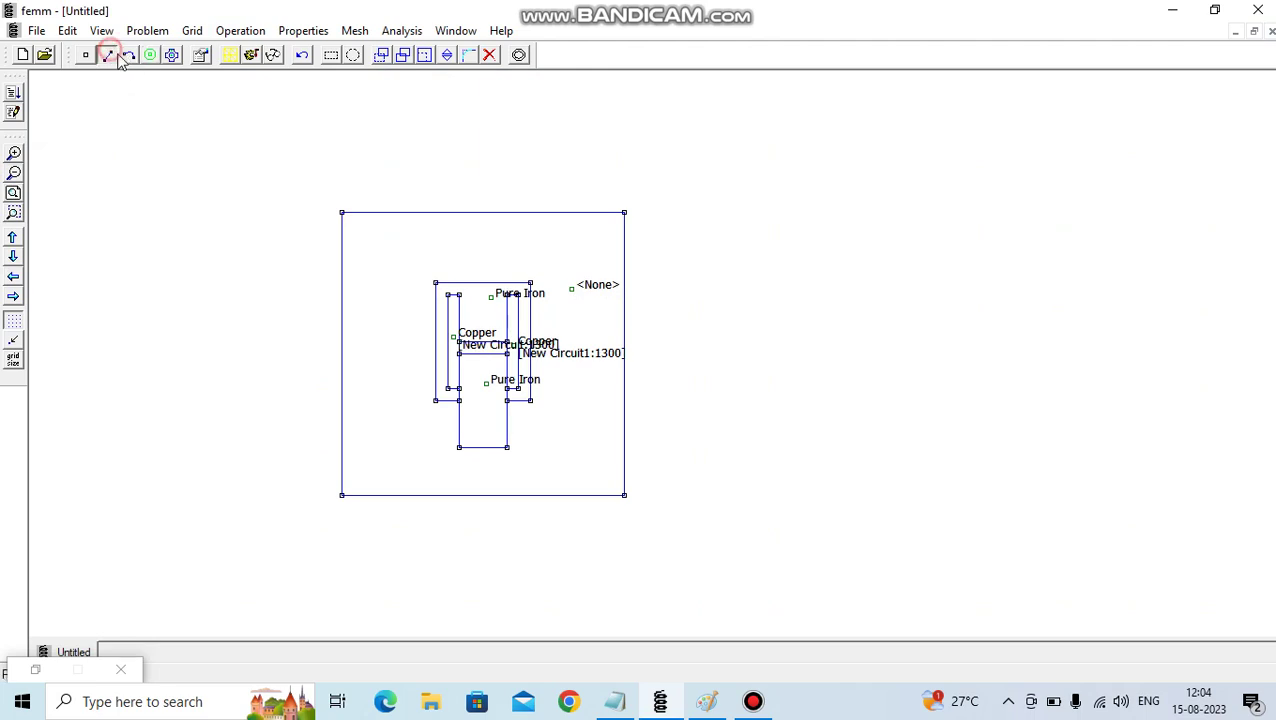
right_click(460, 495)
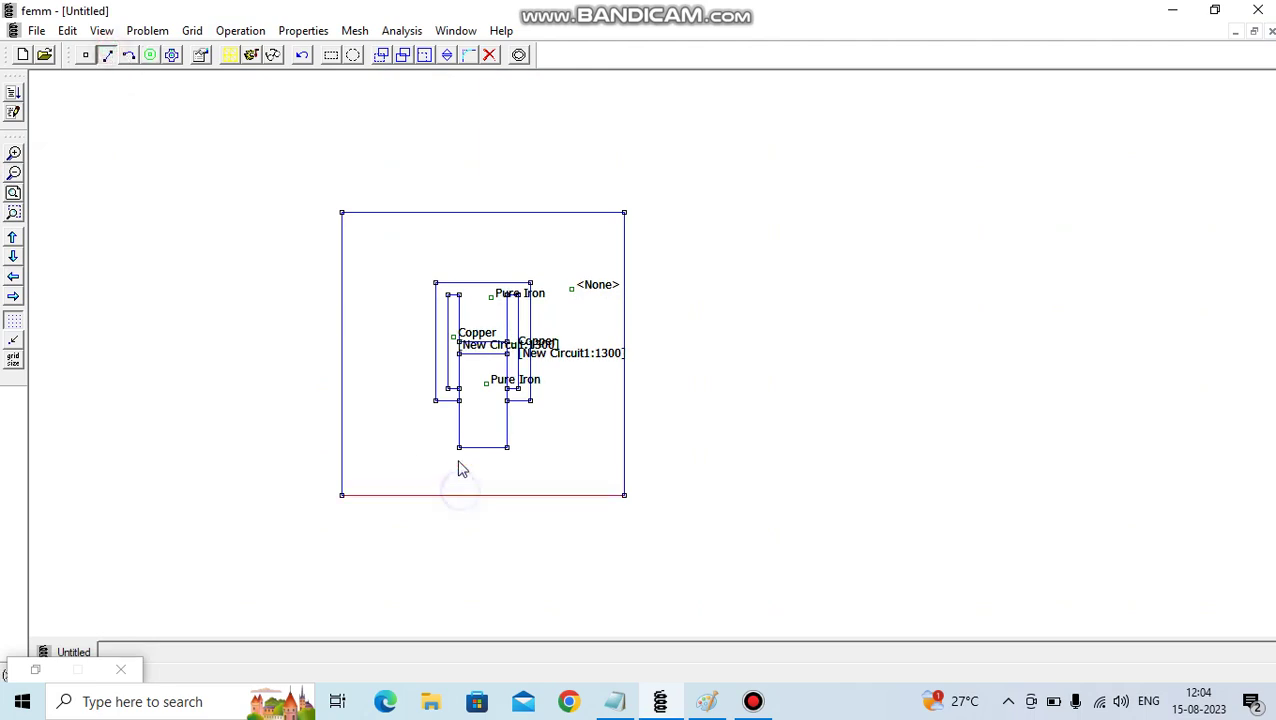
right_click(461, 212)
right_click(623, 416)
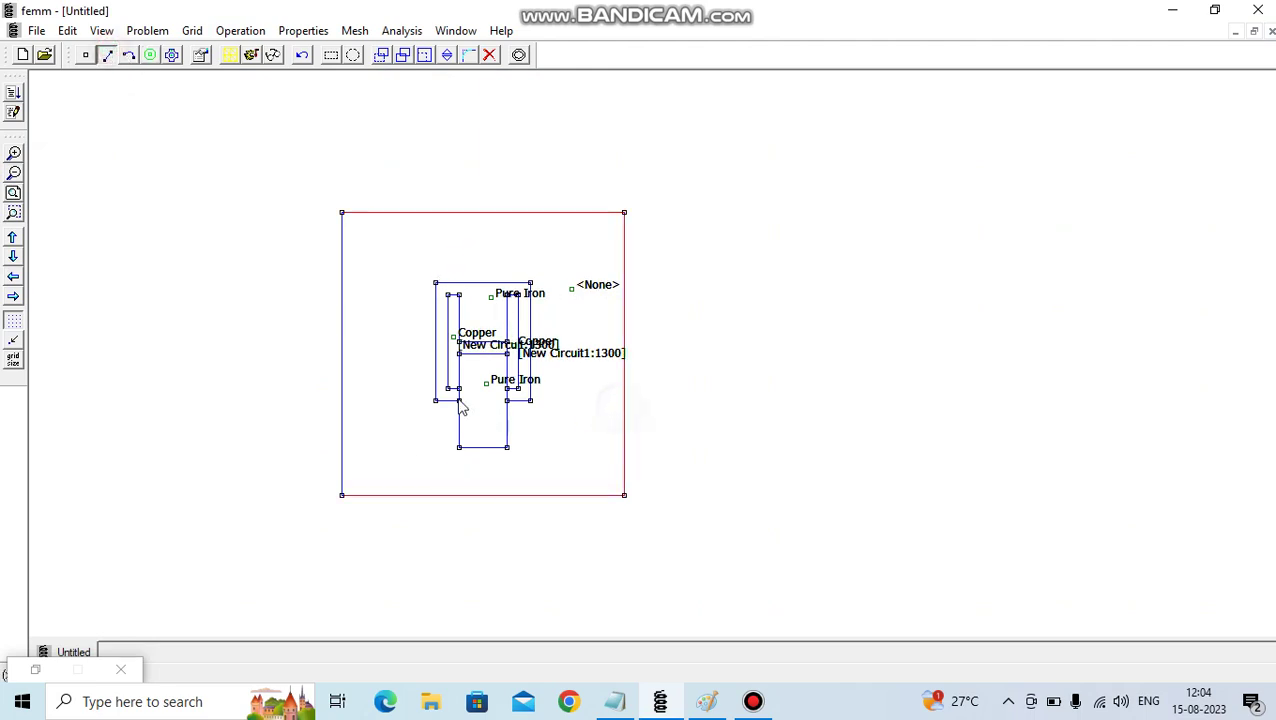
right_click(341, 373)
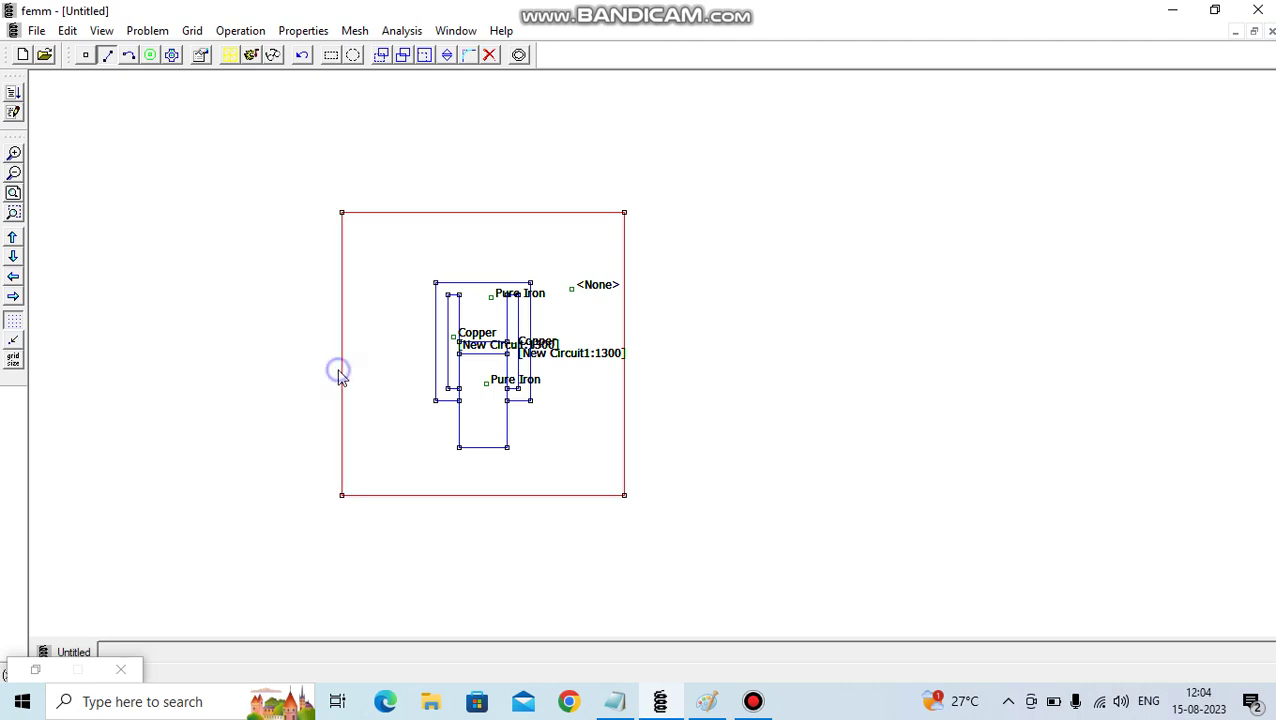
- Assign the New Boundary condition to the four selected outer edges
click(298, 32)
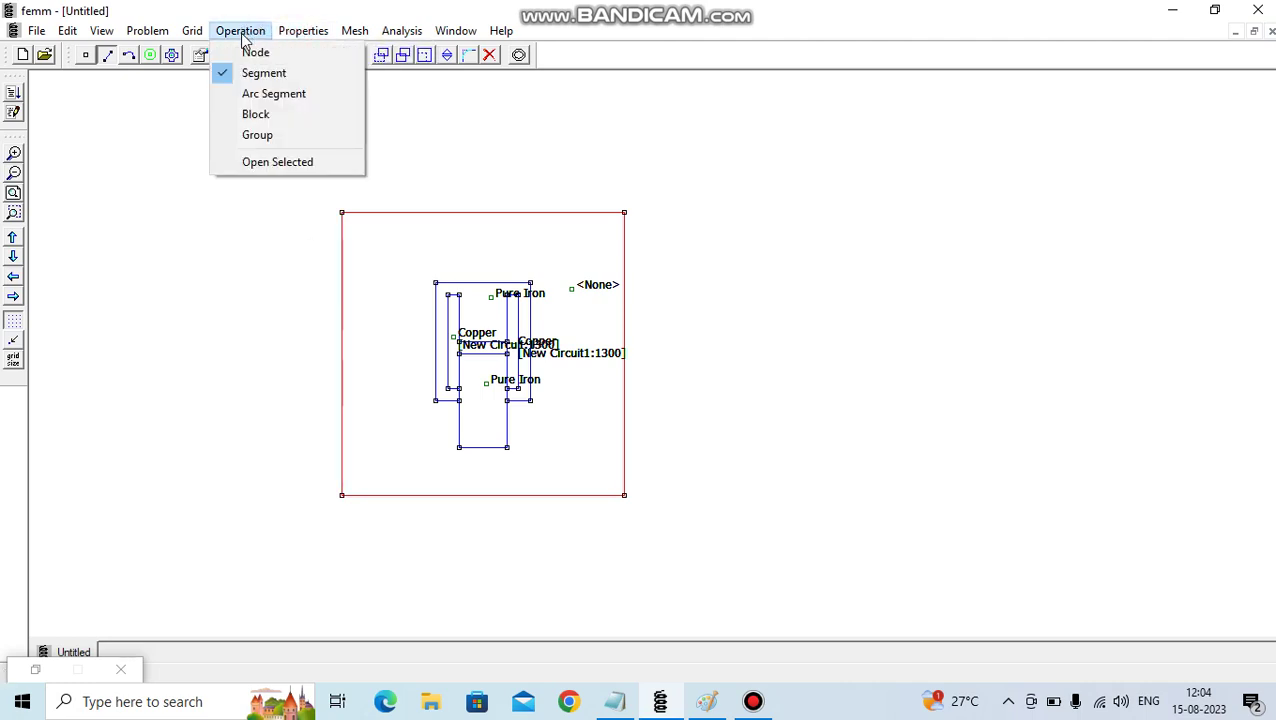
click(273, 162)
drag(653, 236, 689, 234)
click(735, 262)
click(681, 292)
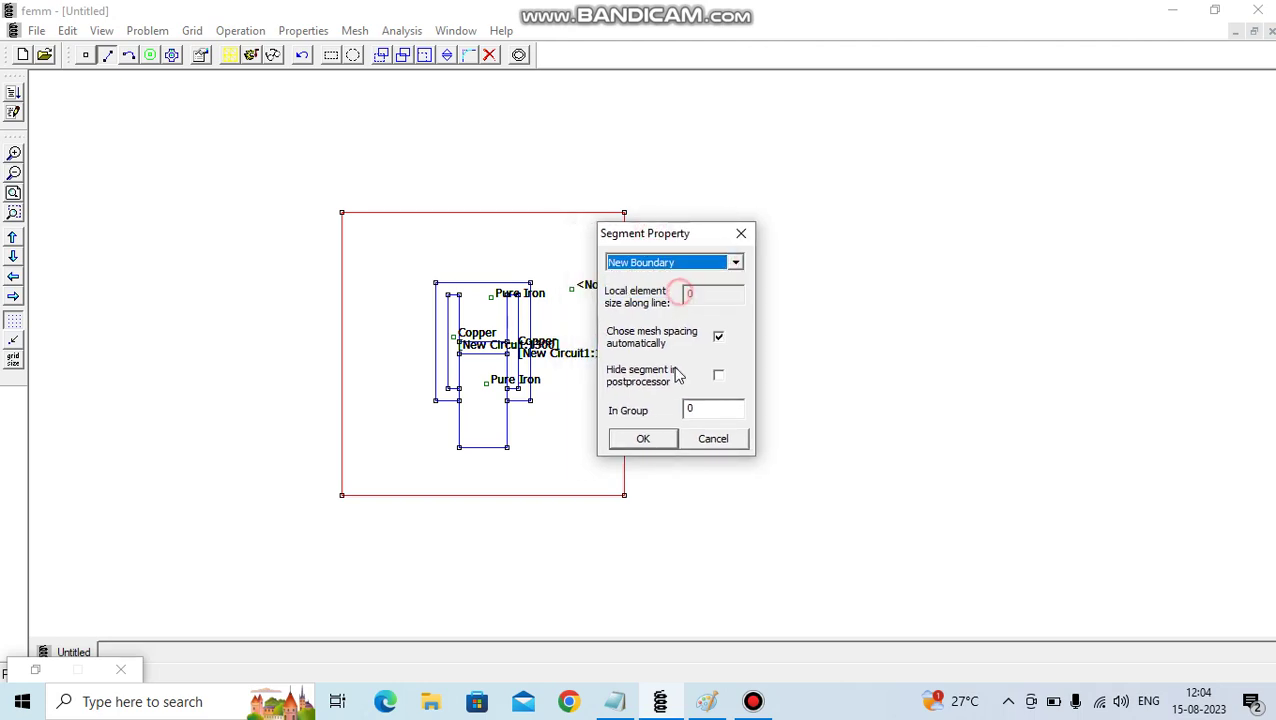
click(643, 439)
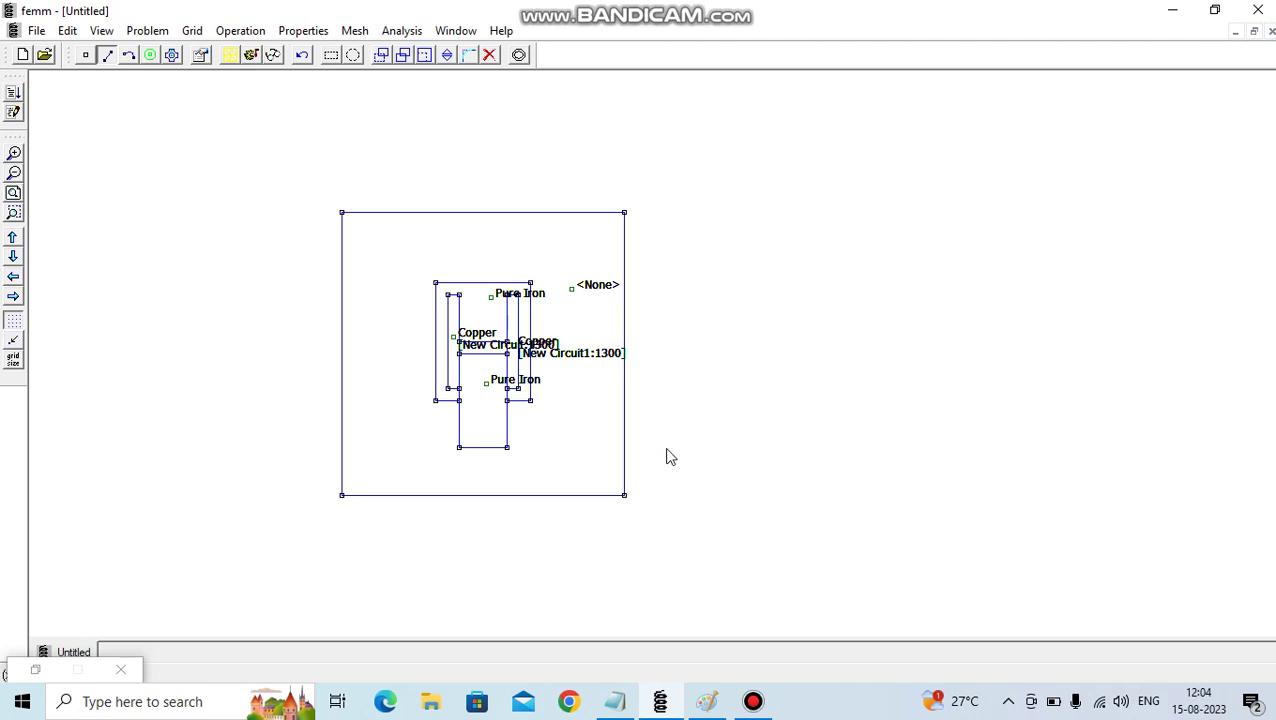
- Save the model as actuator.FEM, replacing the existing file, then generate the mesh
click(36, 30)
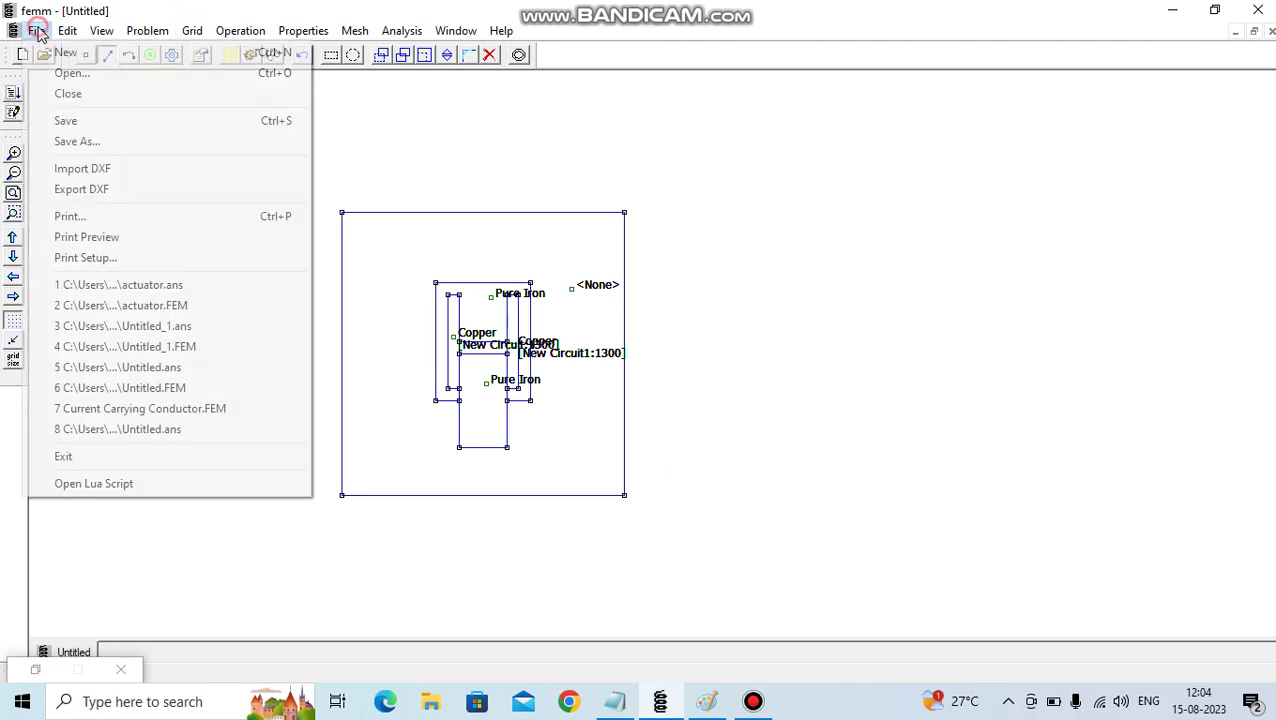
click(77, 141)
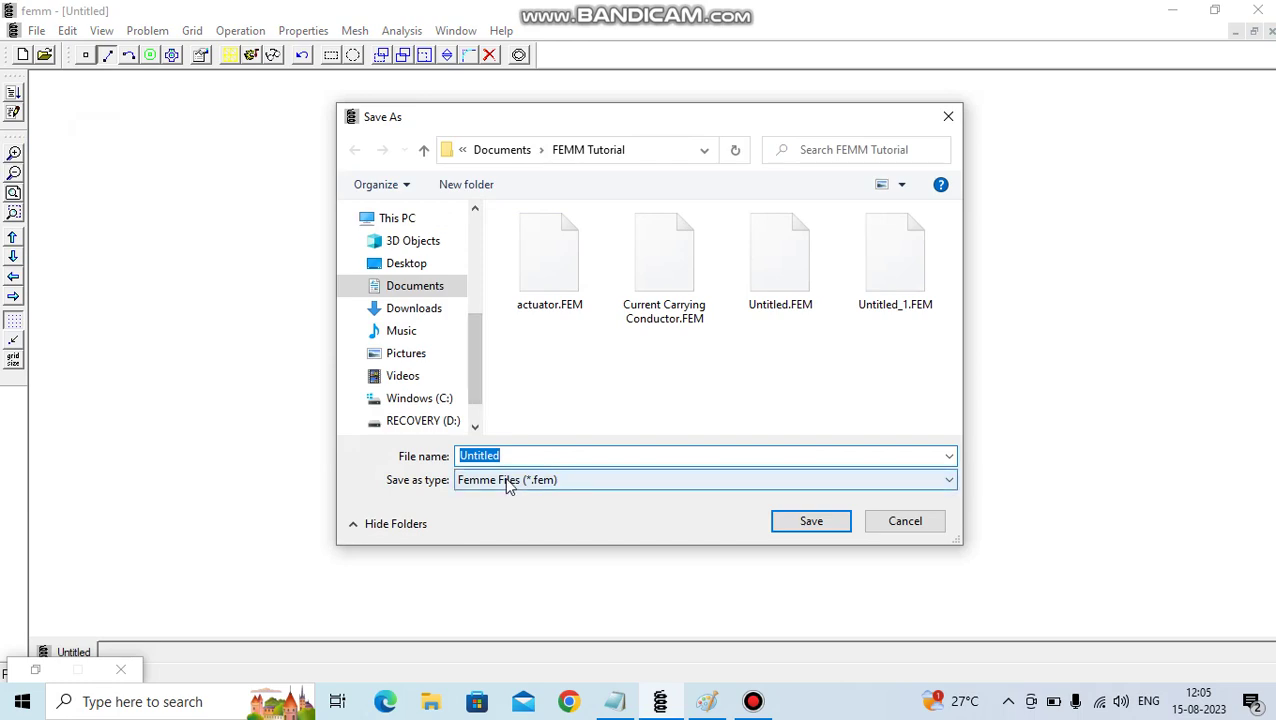
click(545, 255)
click(811, 522)
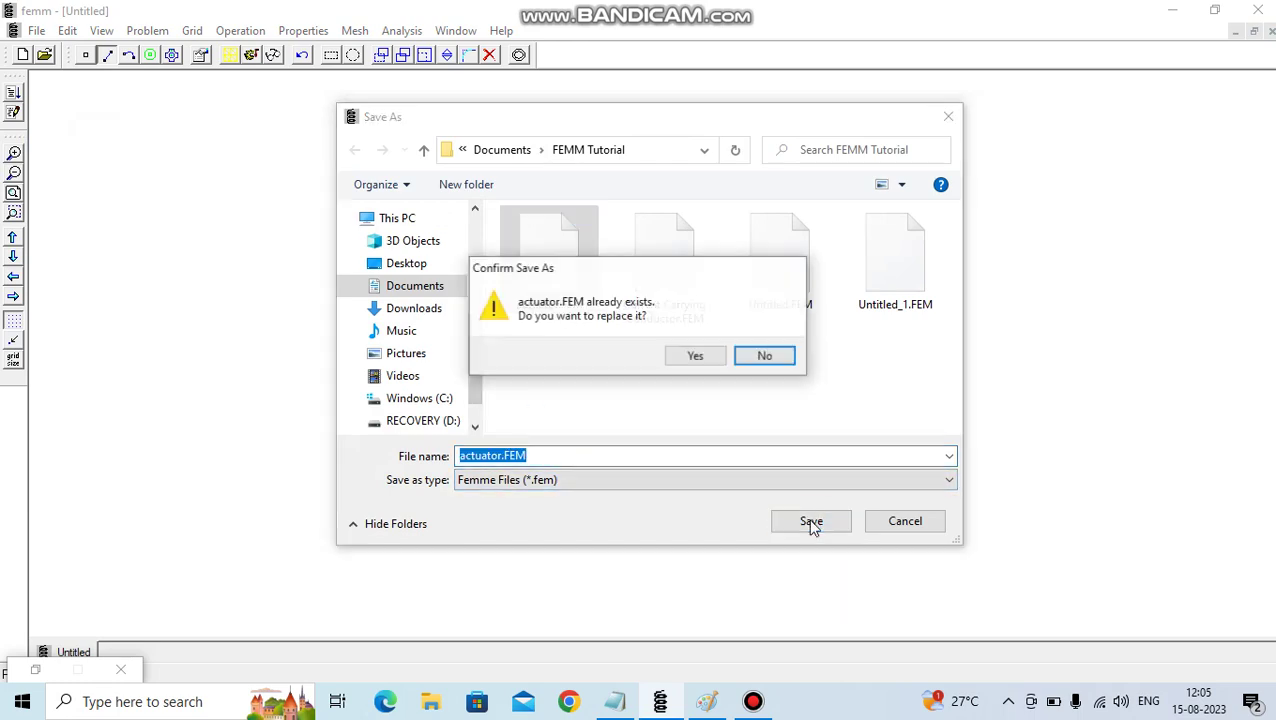
click(712, 363)
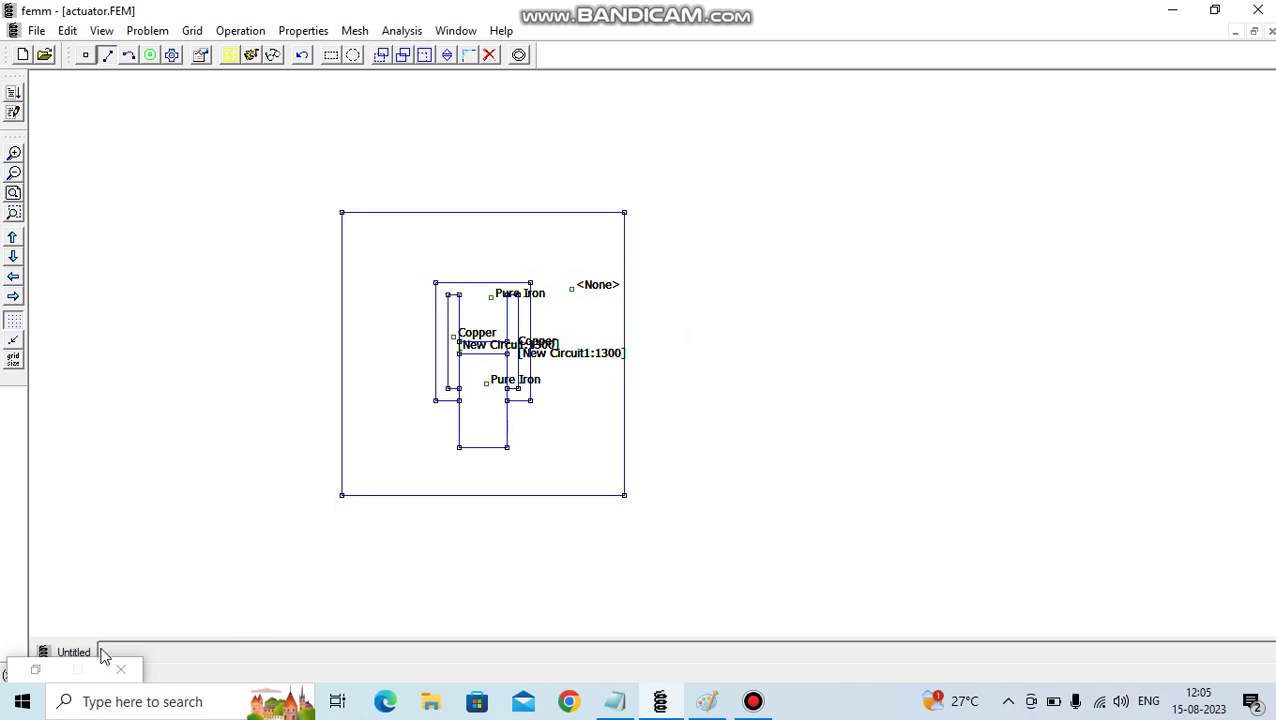
click(121, 670)
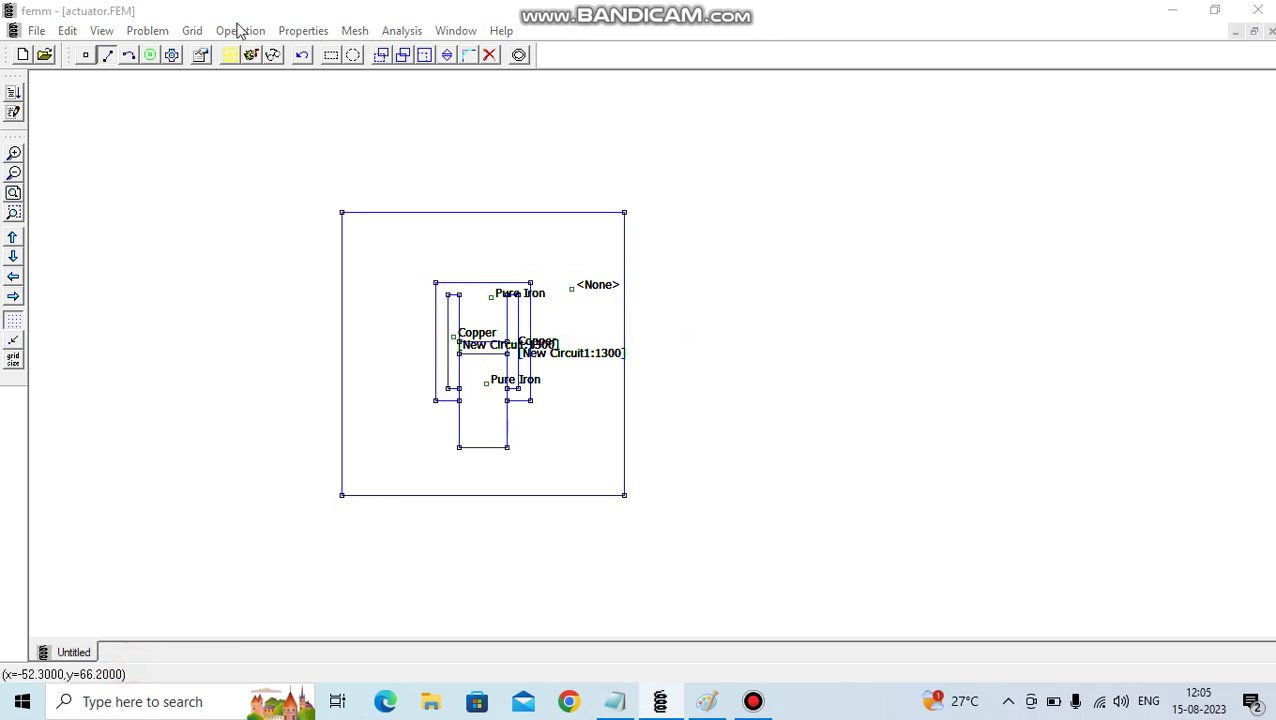
click(230, 58)
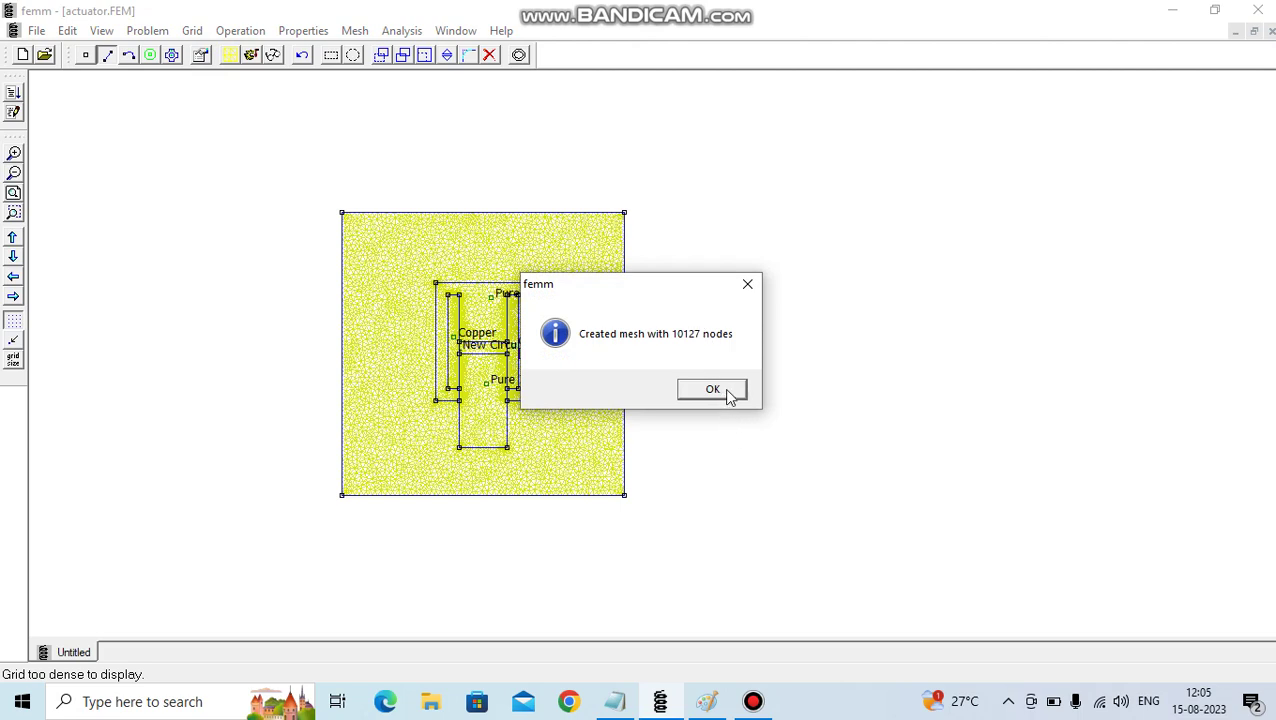
- Acknowledge the 10127-node mesh, try the analysis, and dismiss the missing-material warning
click(712, 390)
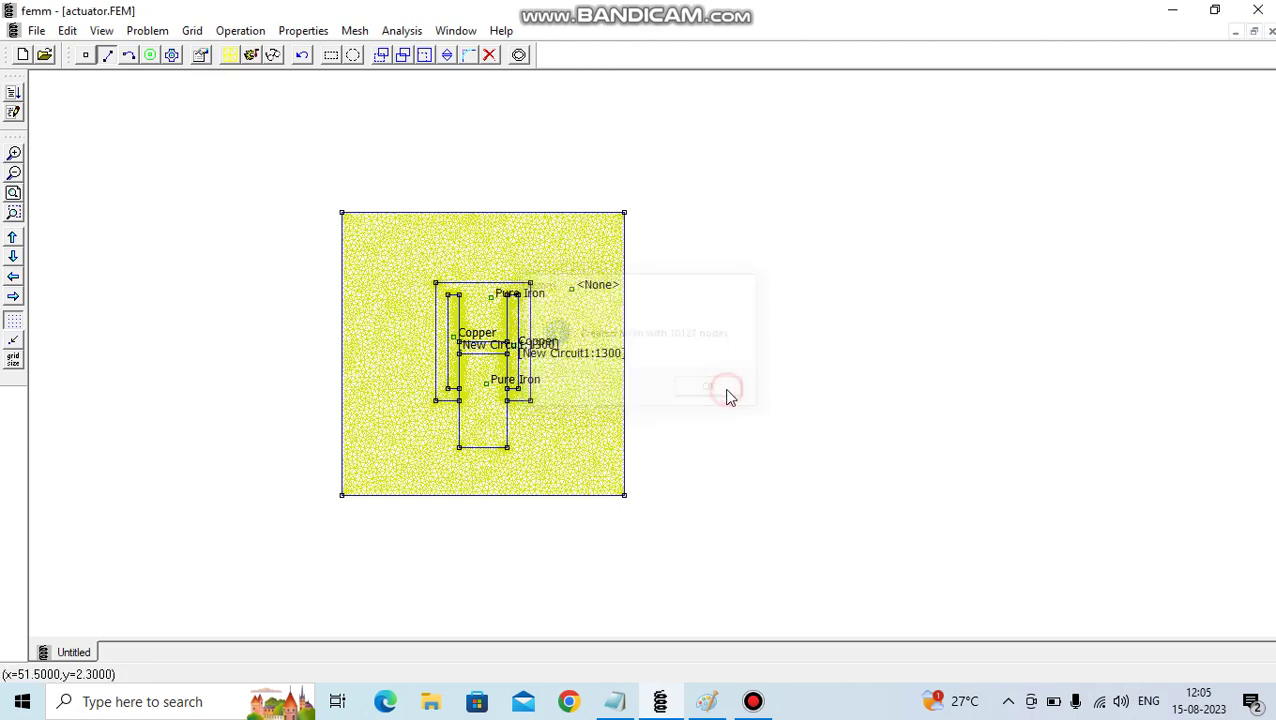
click(253, 60)
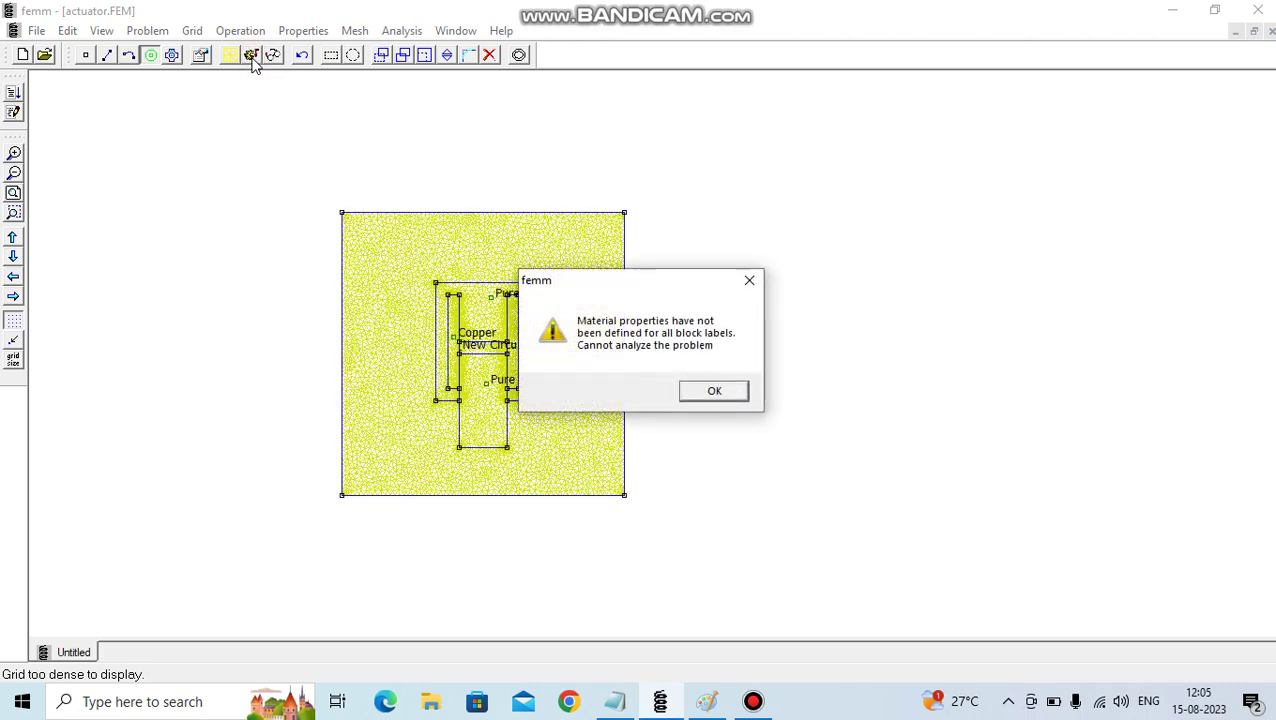
click(714, 391)
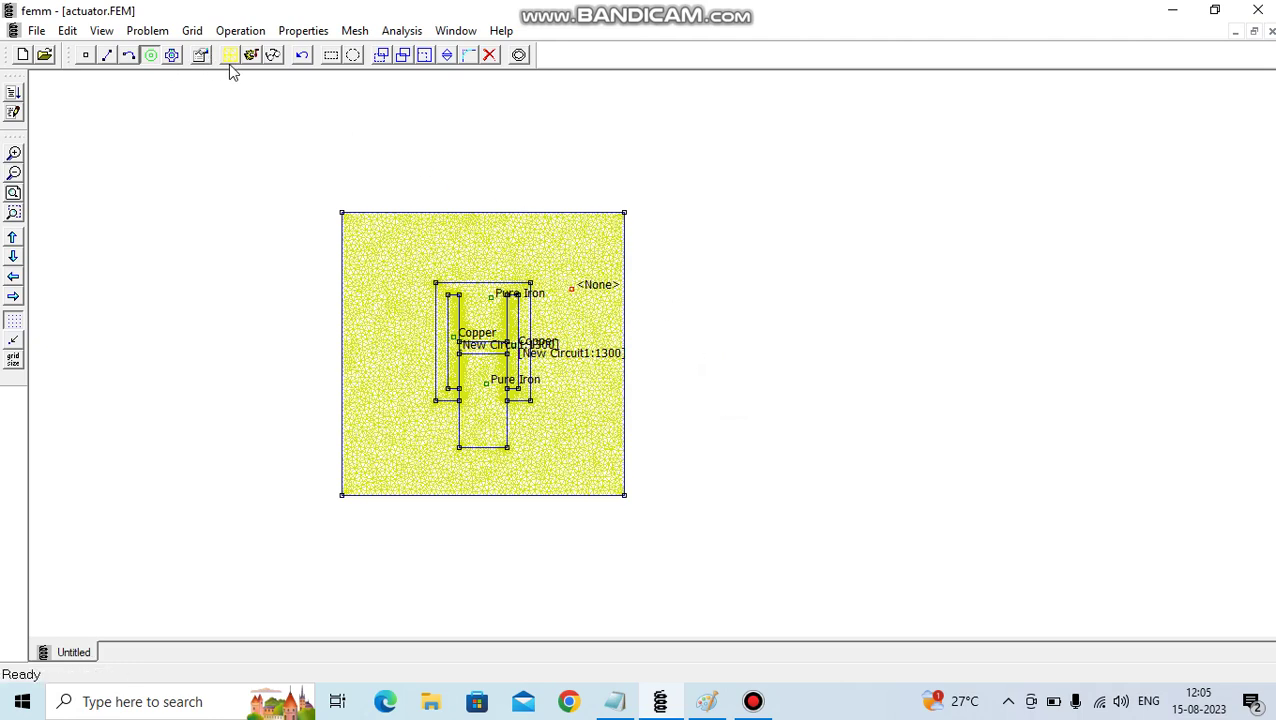
click(14, 173)
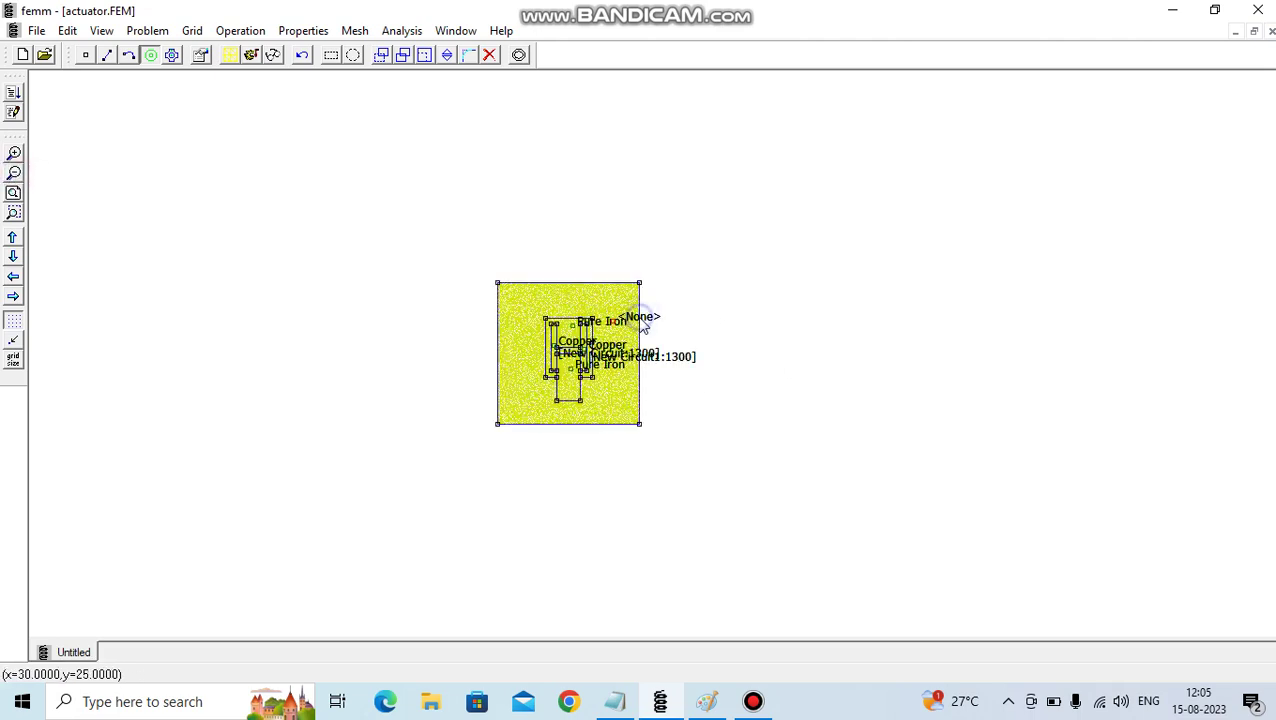
- Assign the Air material to the unassigned outer block label
click(228, 32)
click(275, 162)
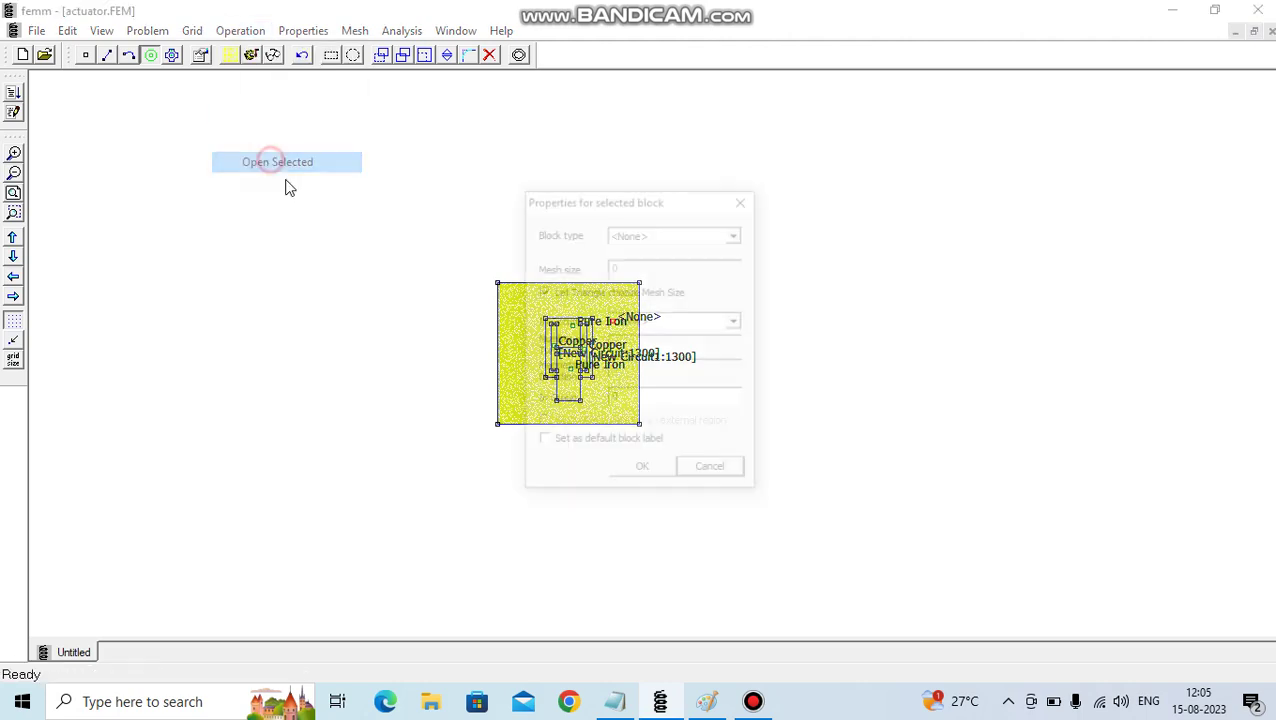
click(724, 236)
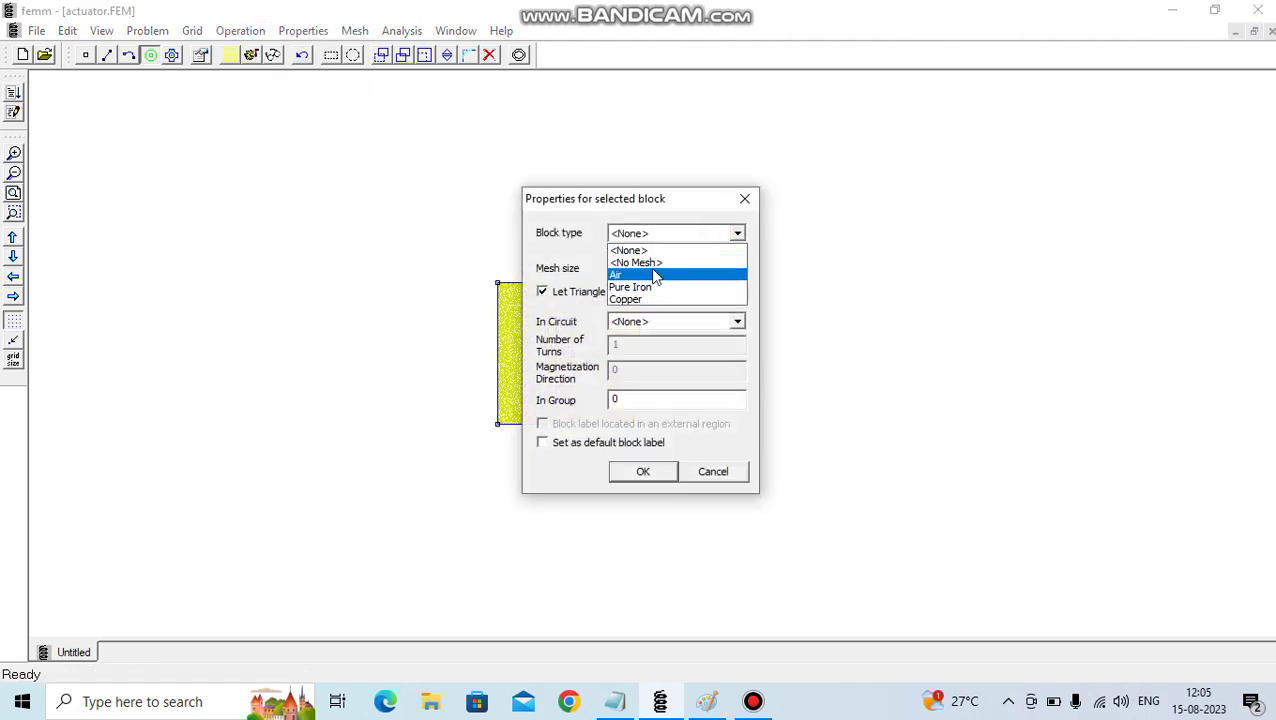
click(651, 275)
click(660, 468)
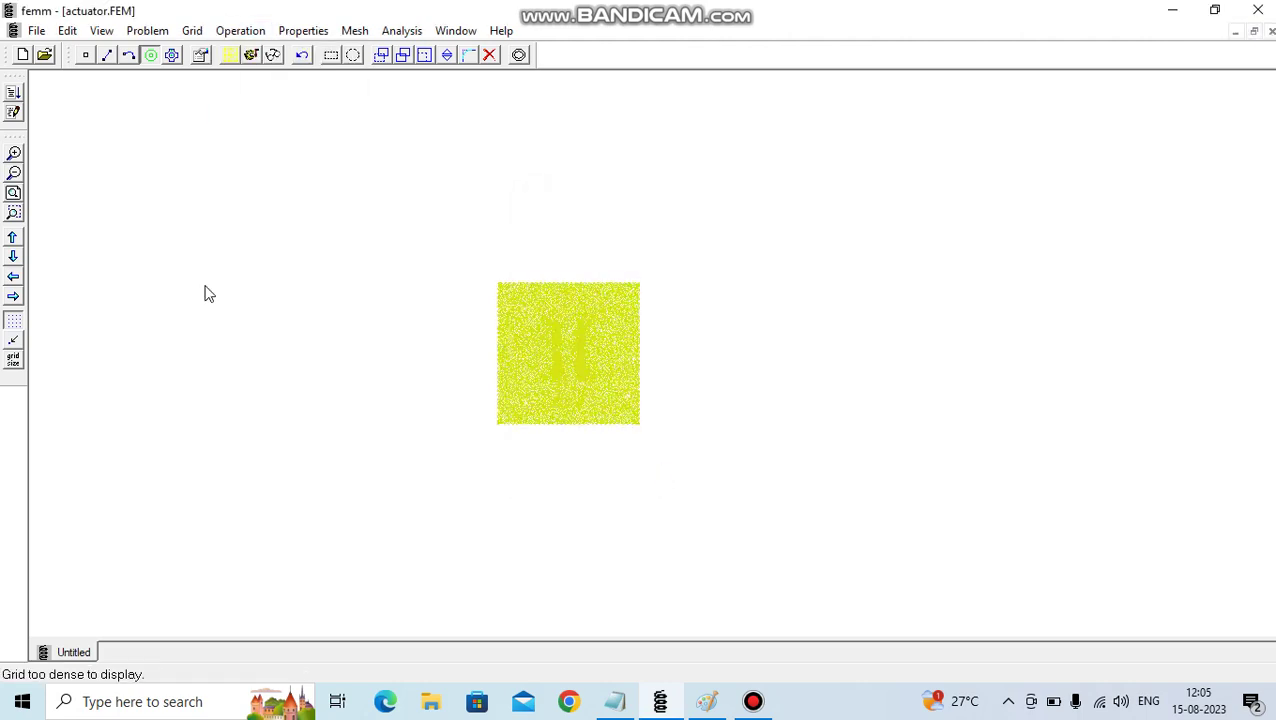
- Solve the actuator model and open the actuator.ans results
click(15, 195)
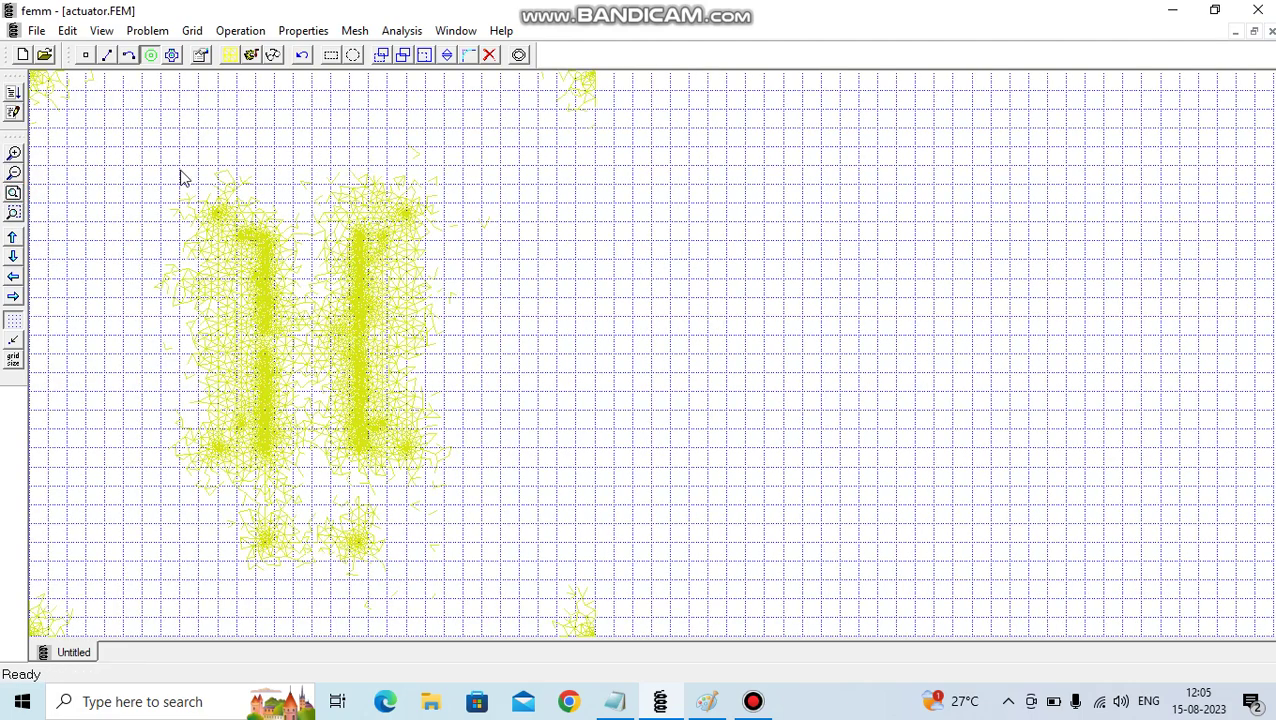
click(252, 56)
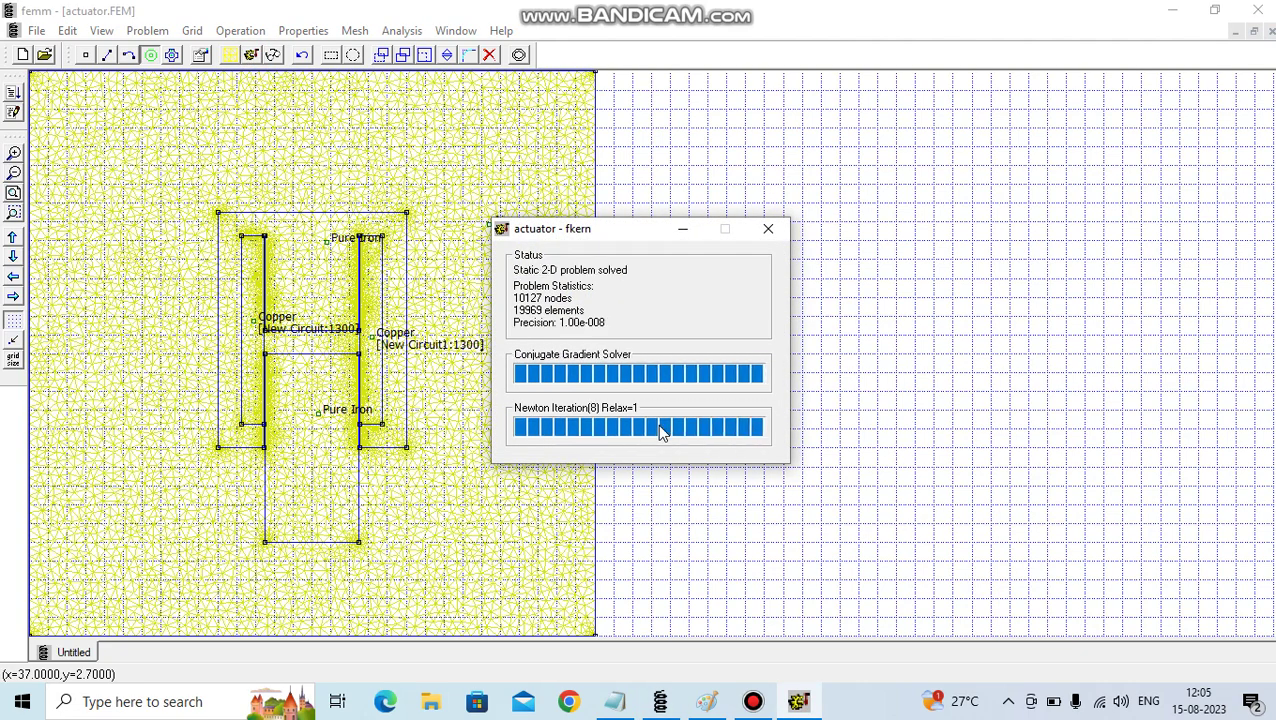
click(273, 55)
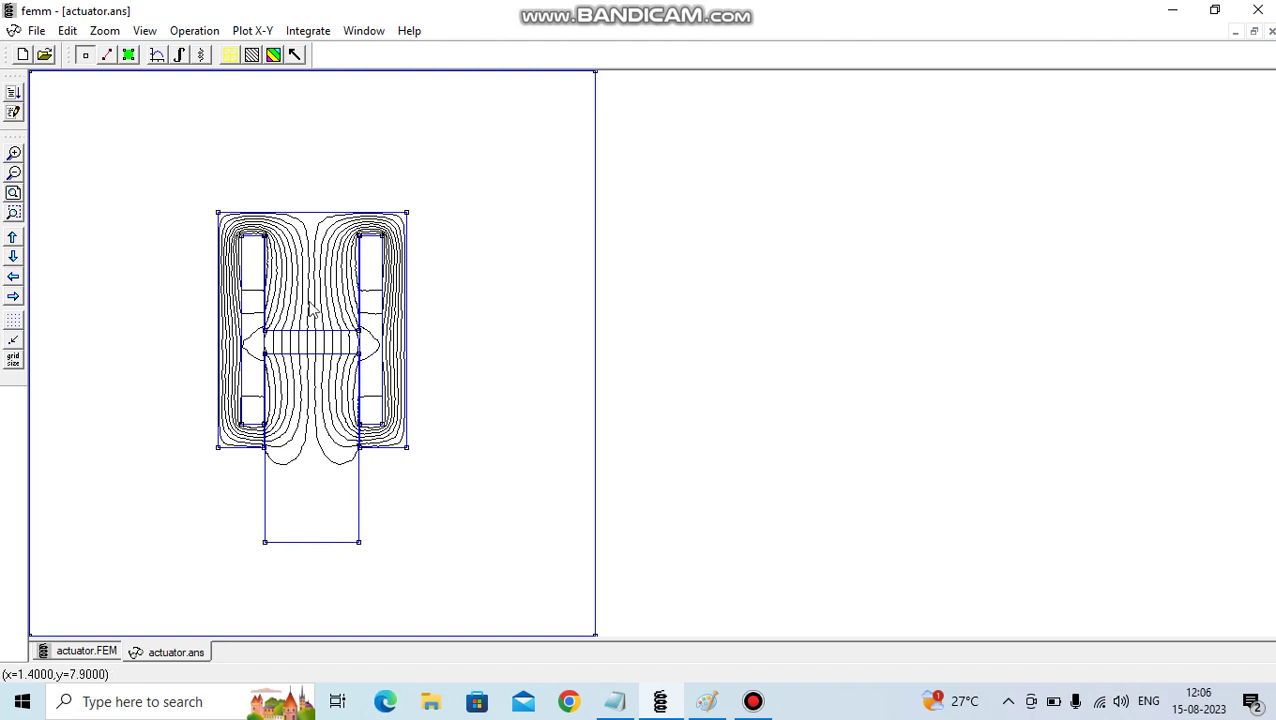
- Compute the plunger's weighted stress tensor force (107.685 N in y) and compare with the Paint notes
click(128, 54)
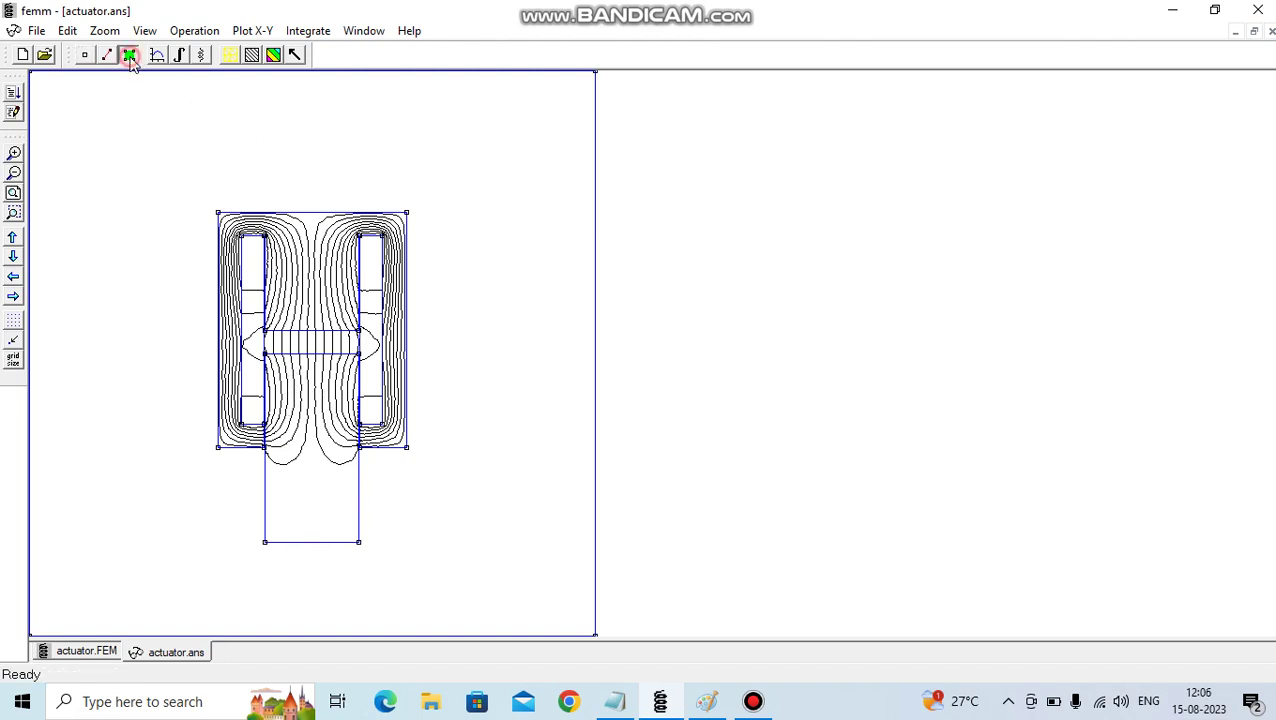
click(301, 471)
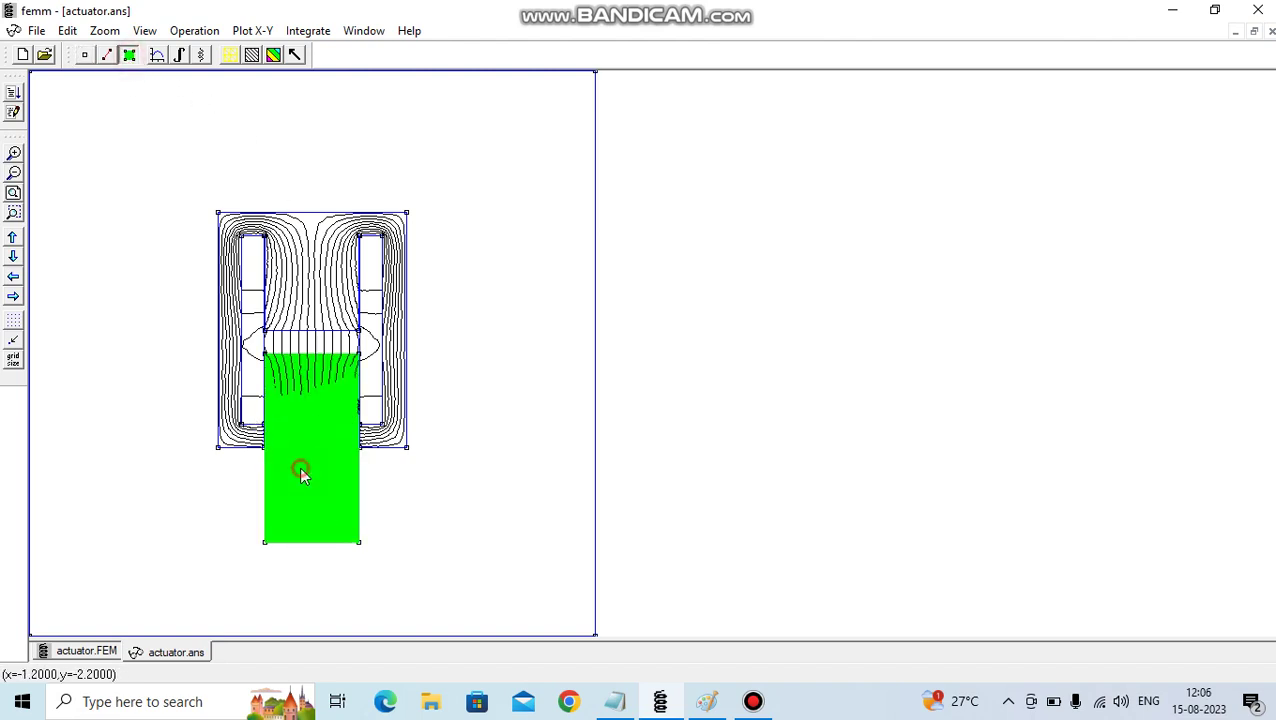
click(181, 55)
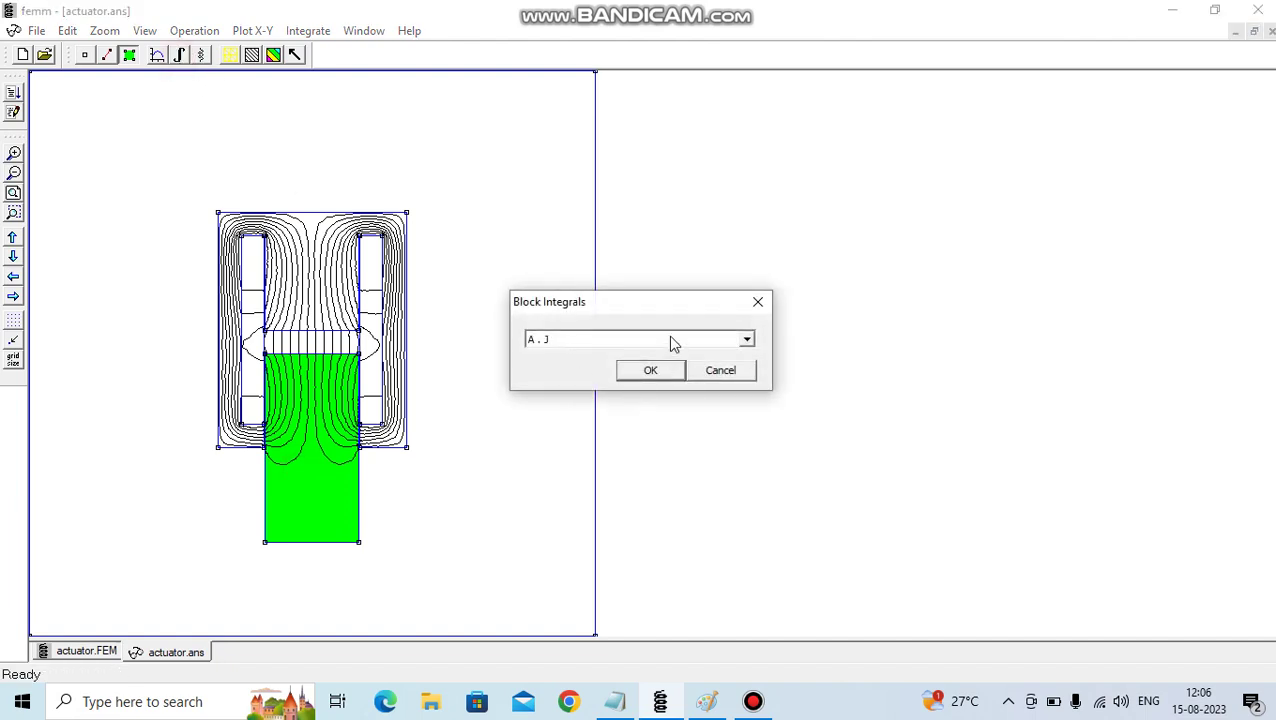
click(657, 340)
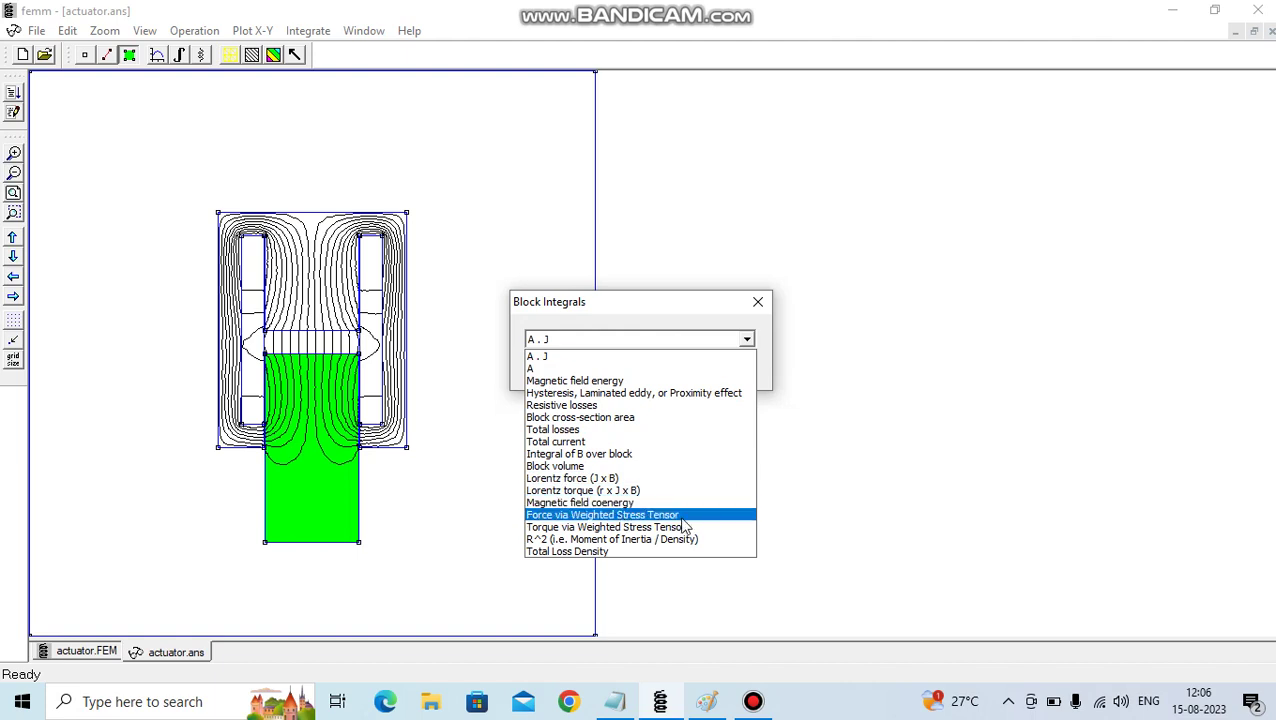
click(683, 516)
click(652, 372)
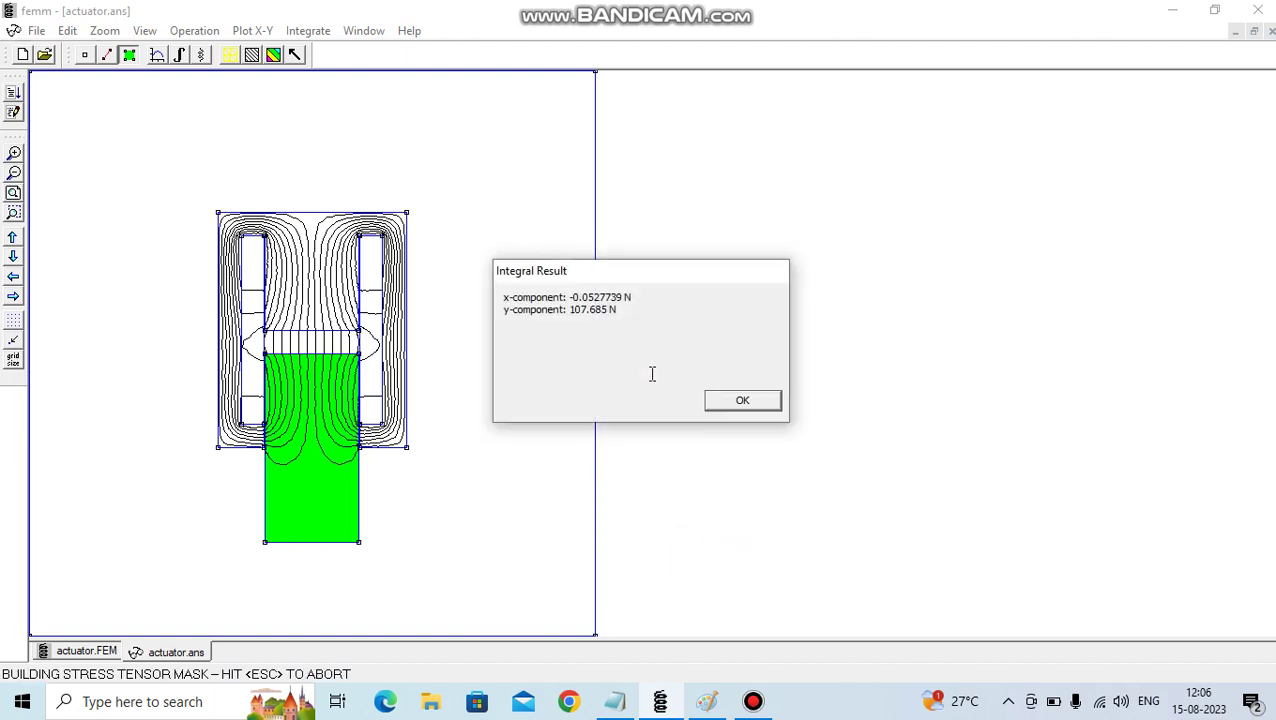
drag(657, 268, 661, 309)
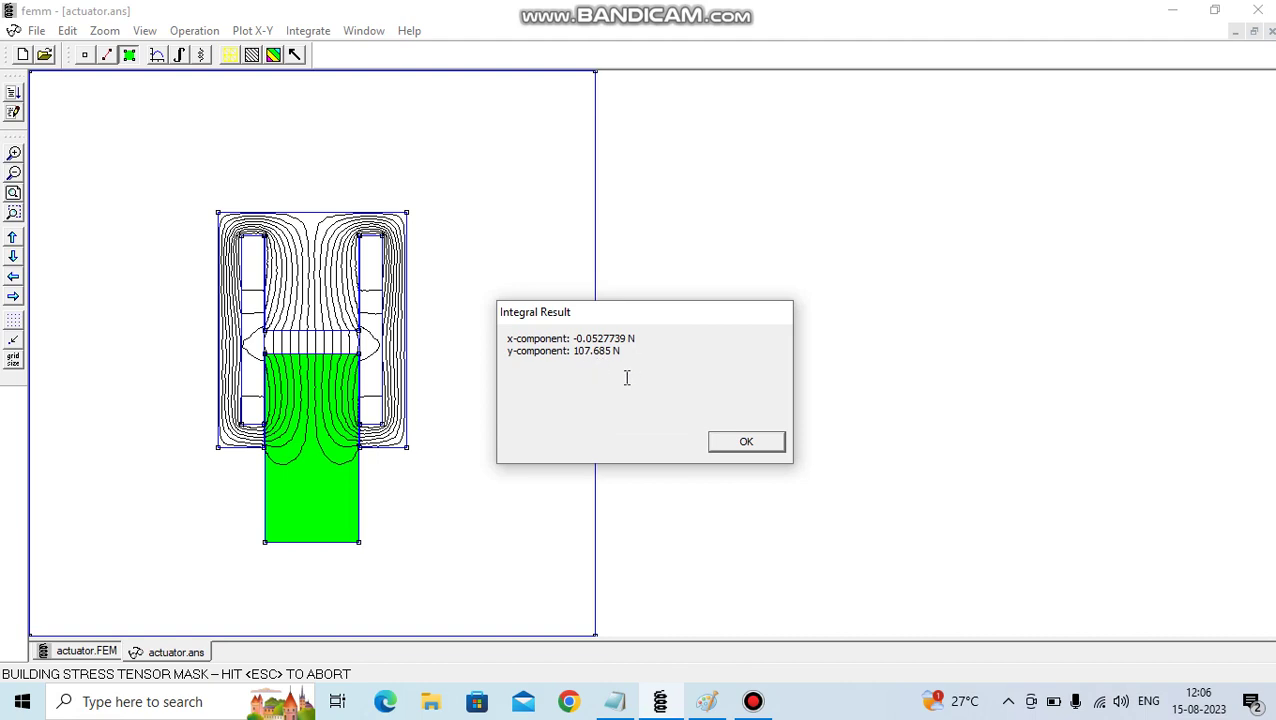
click(715, 707)
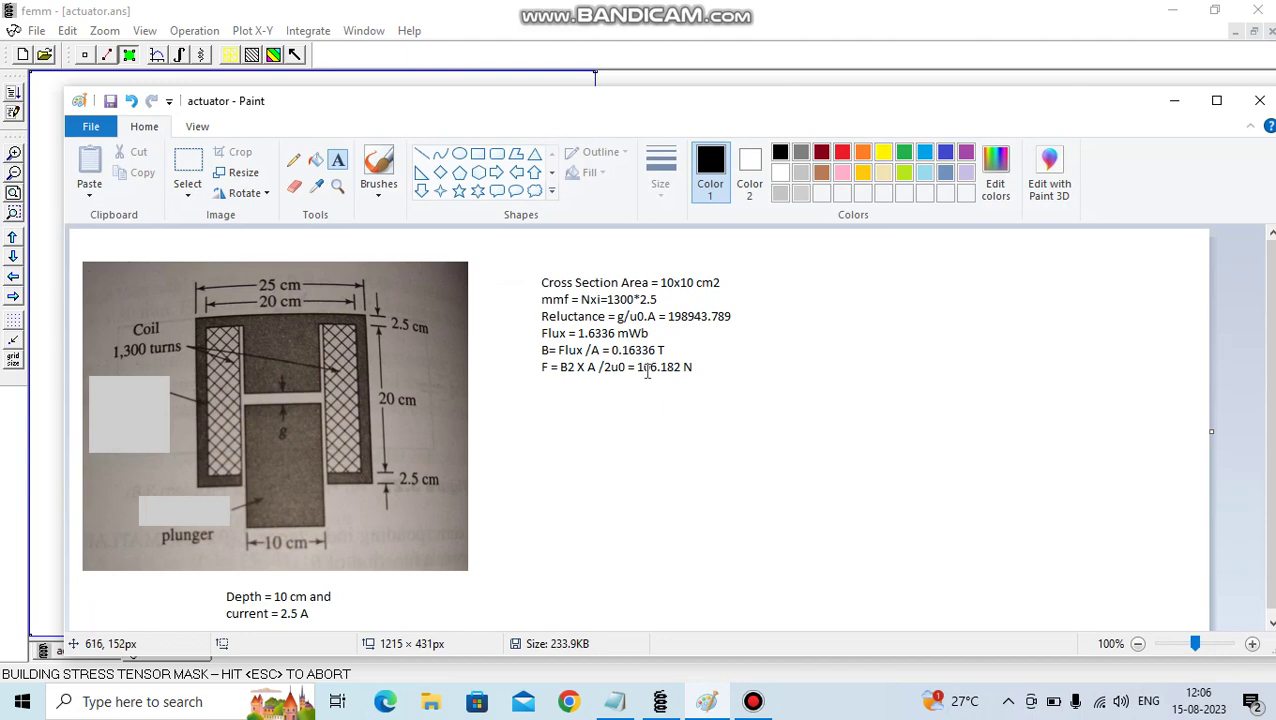
click(1173, 102)
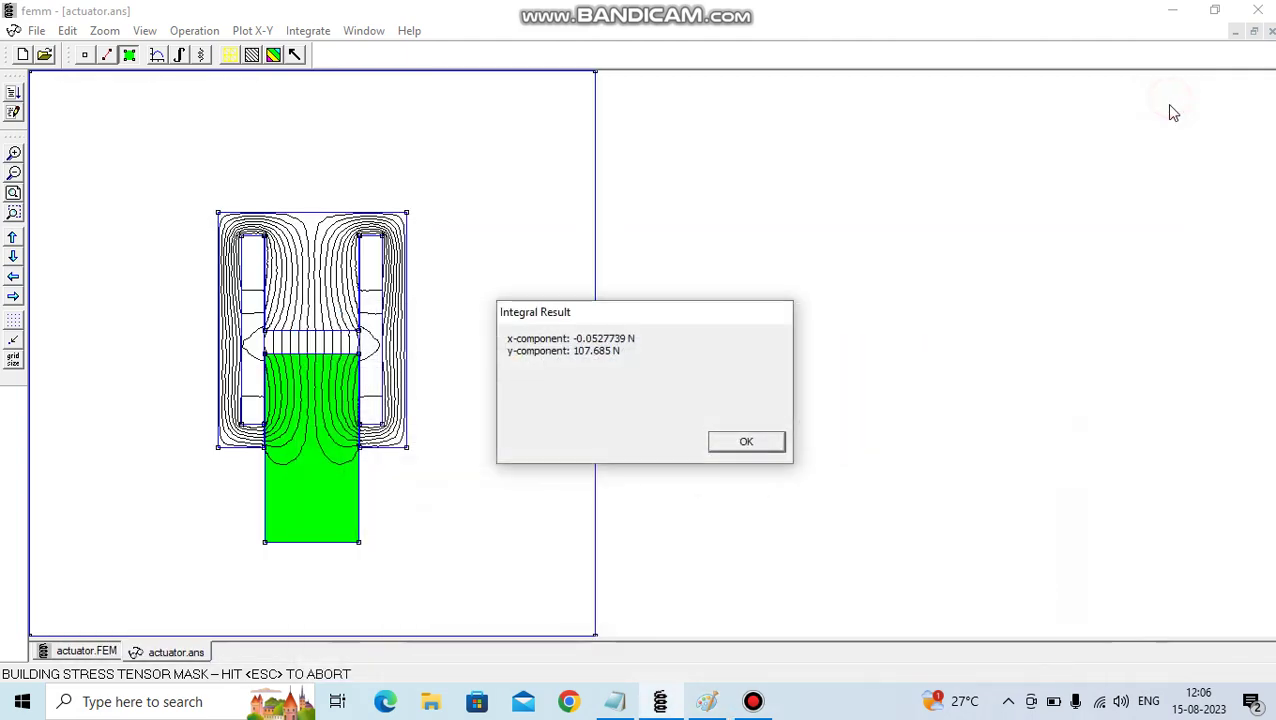
- Draw a contour across the air gap between its left and right corner nodes
click(745, 444)
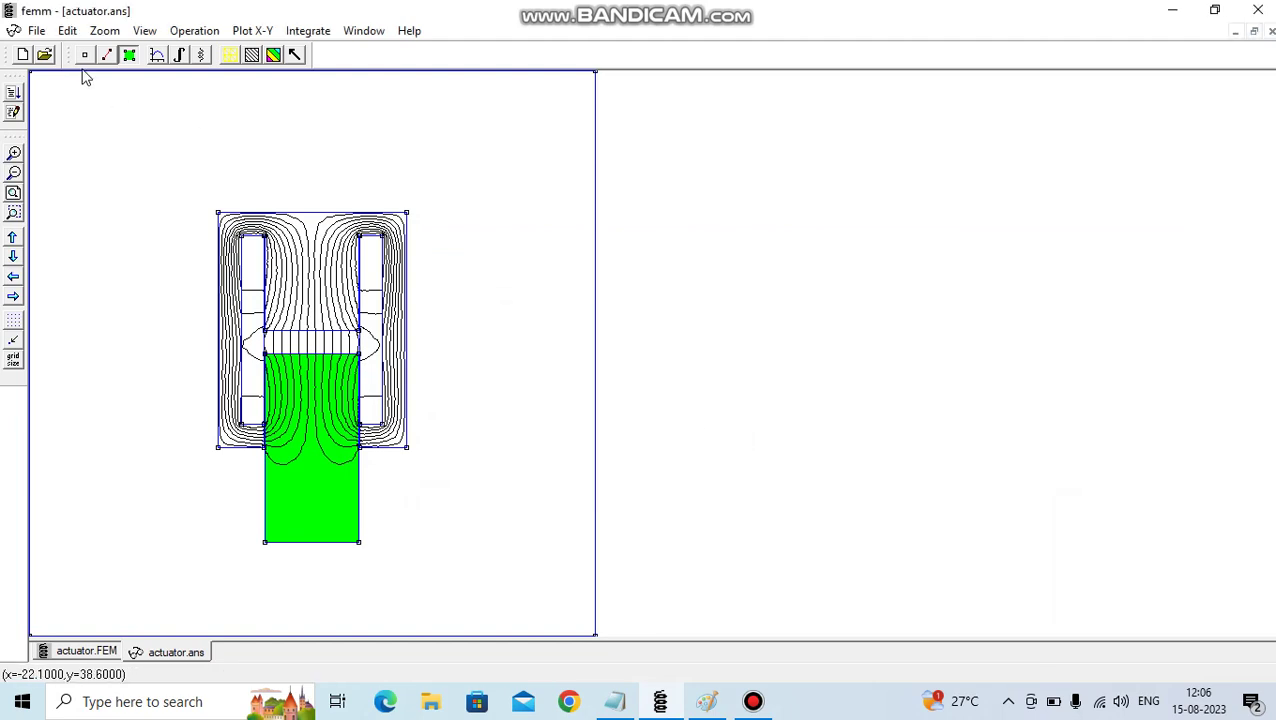
click(1215, 10)
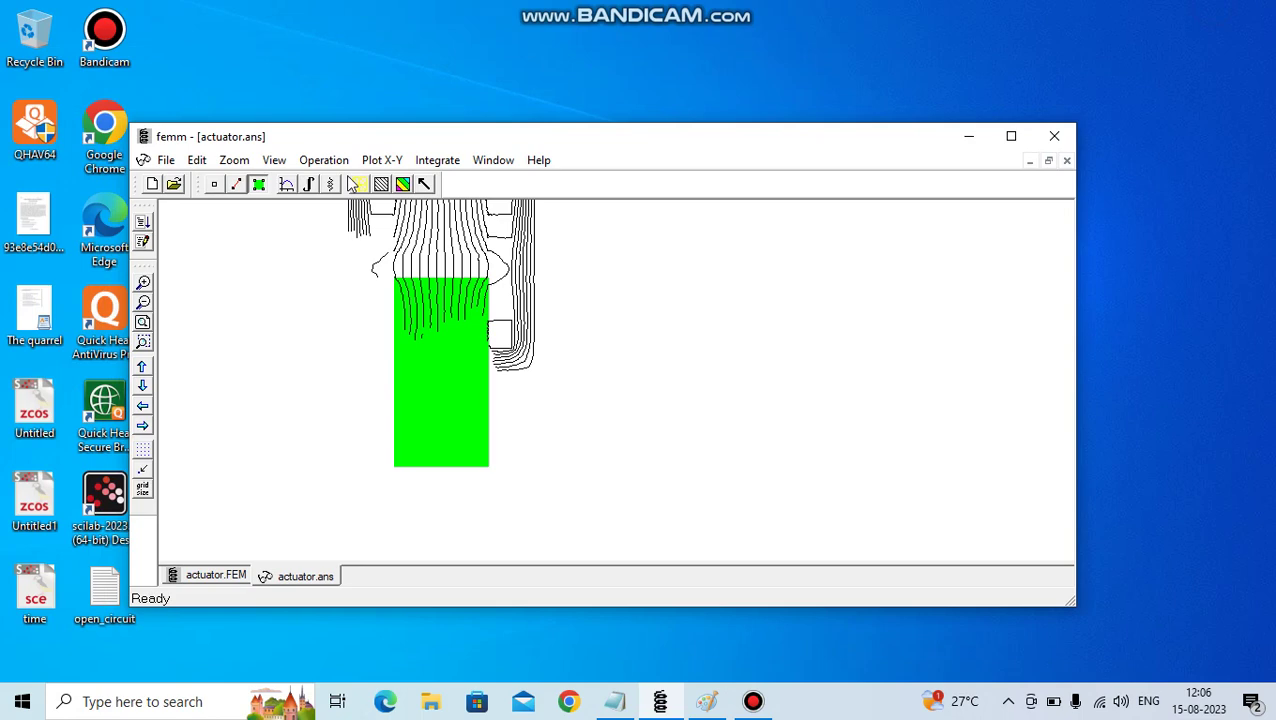
click(235, 186)
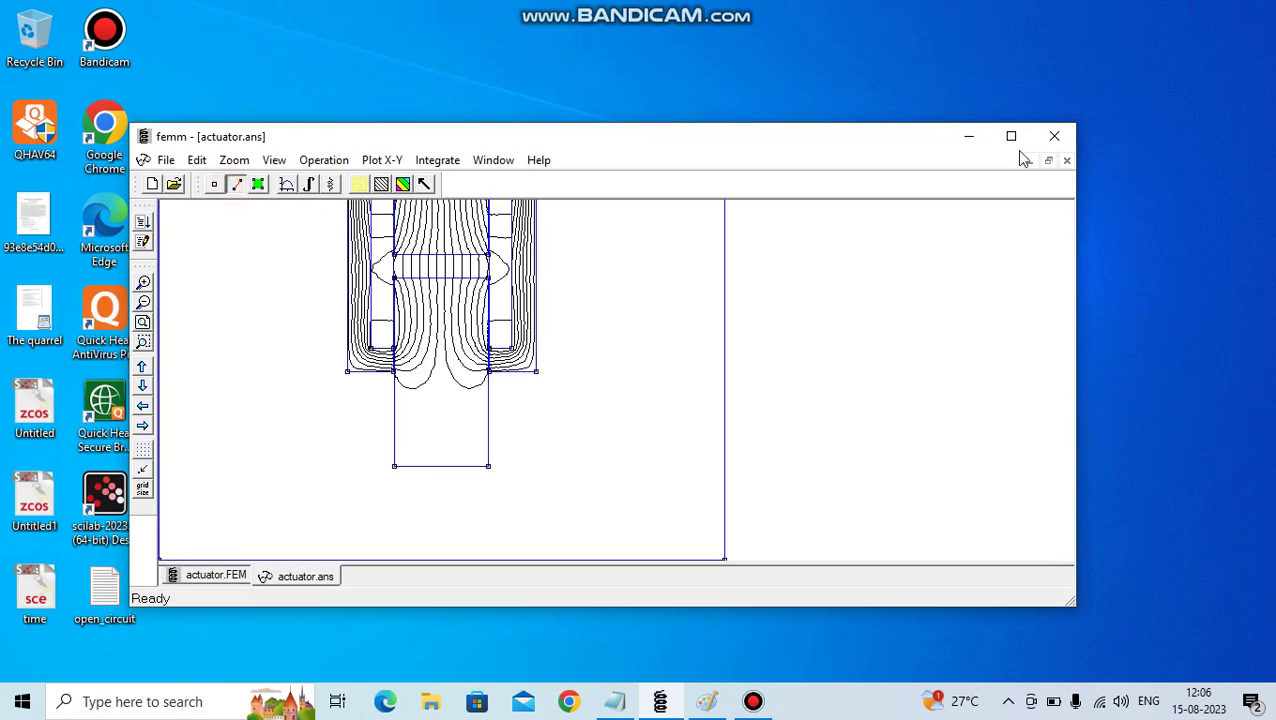
click(1011, 136)
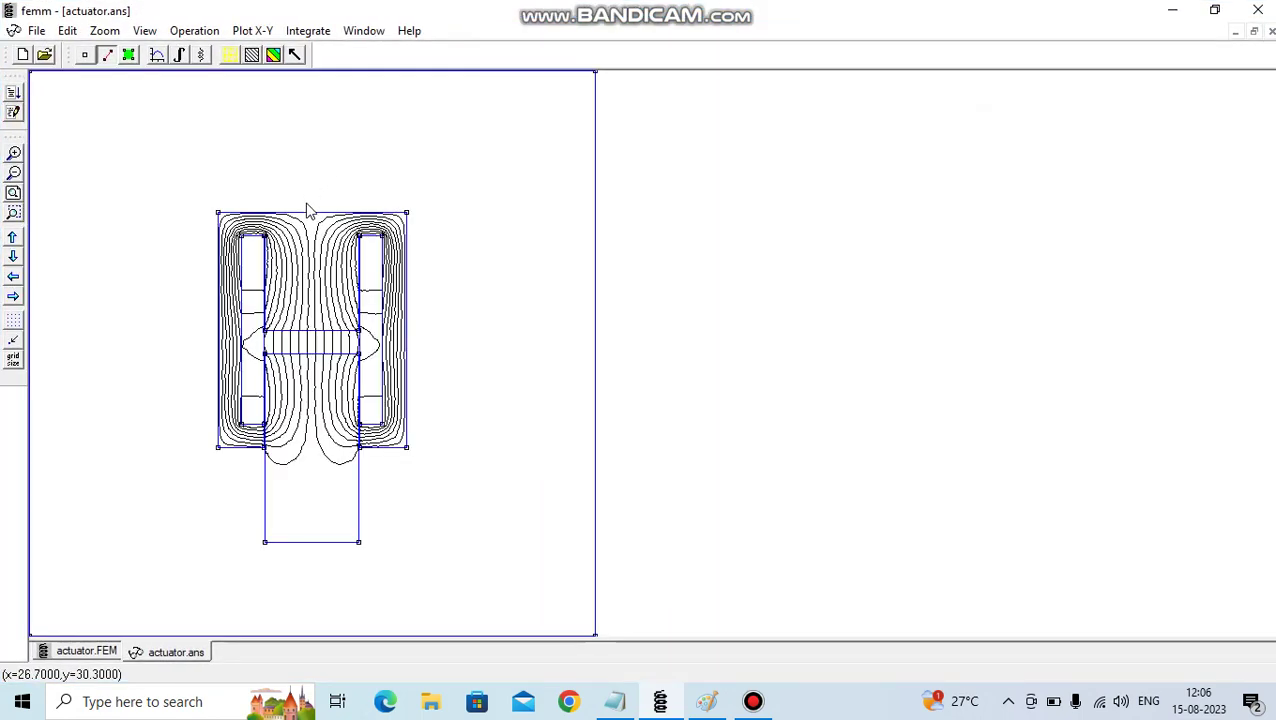
click(265, 360)
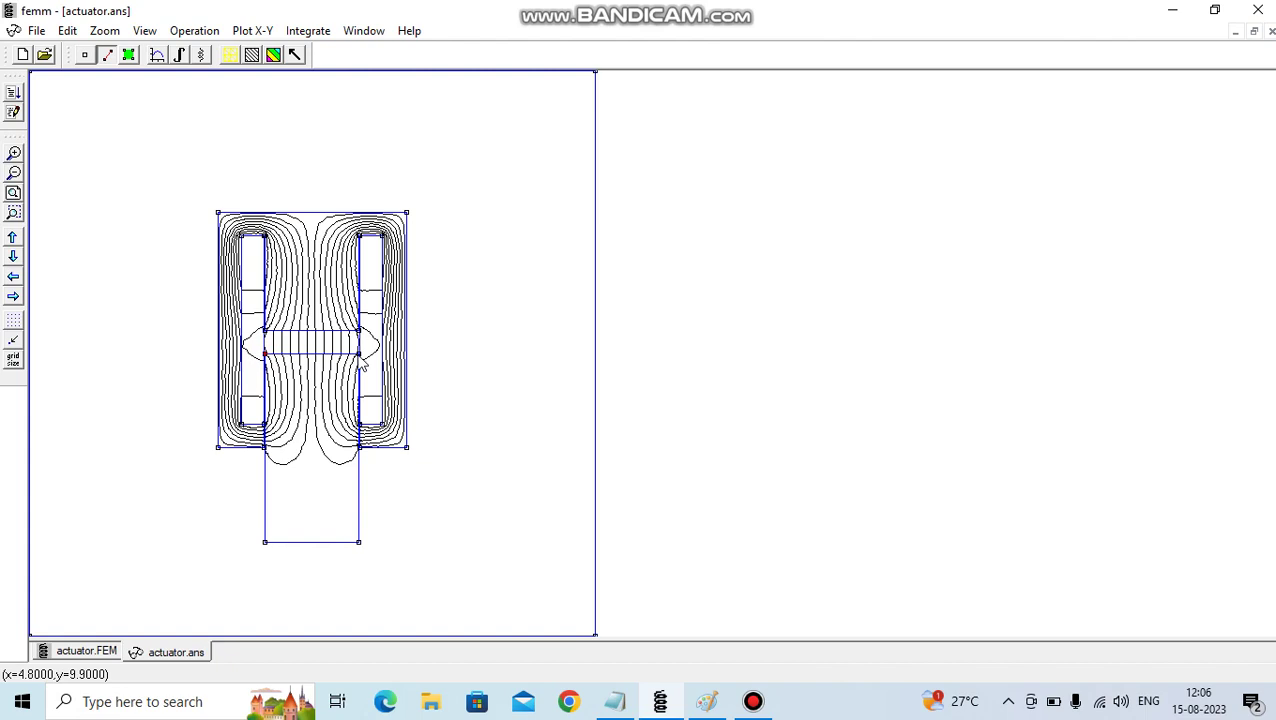
click(362, 364)
- Compute the stress-tensor force along the gap contour, giving 105.966 N in y
click(181, 57)
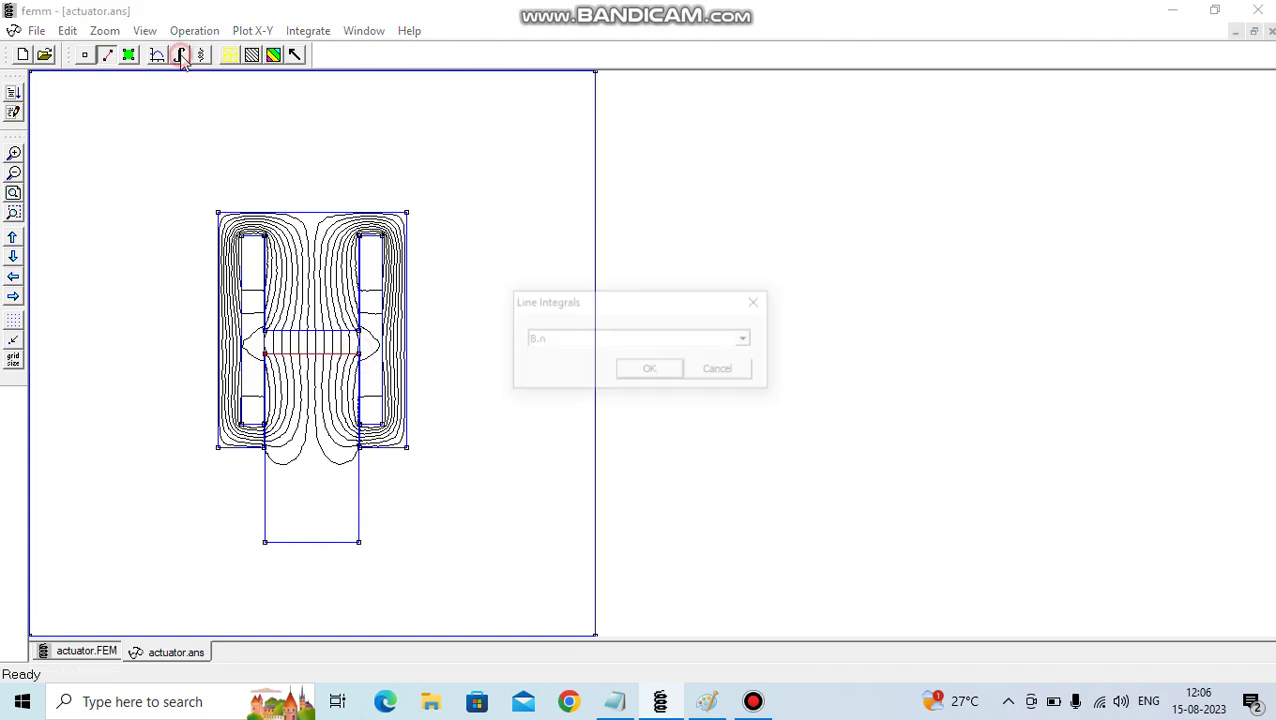
click(616, 341)
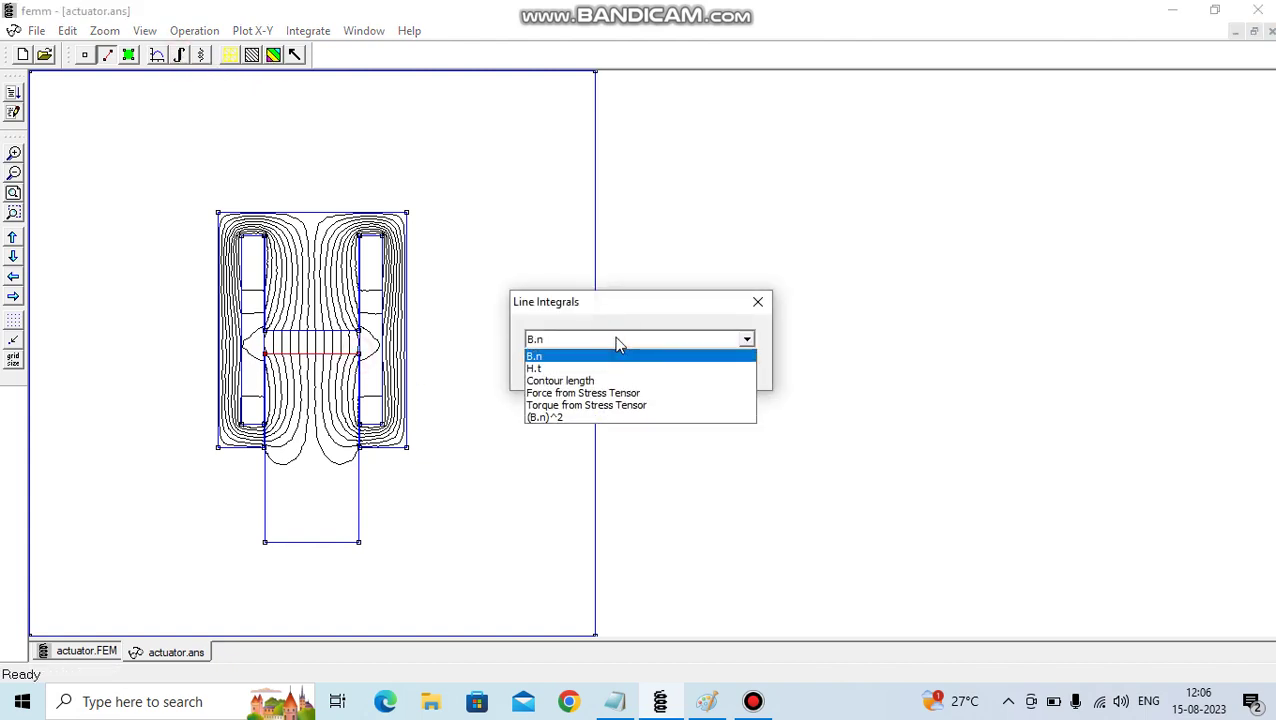
click(630, 393)
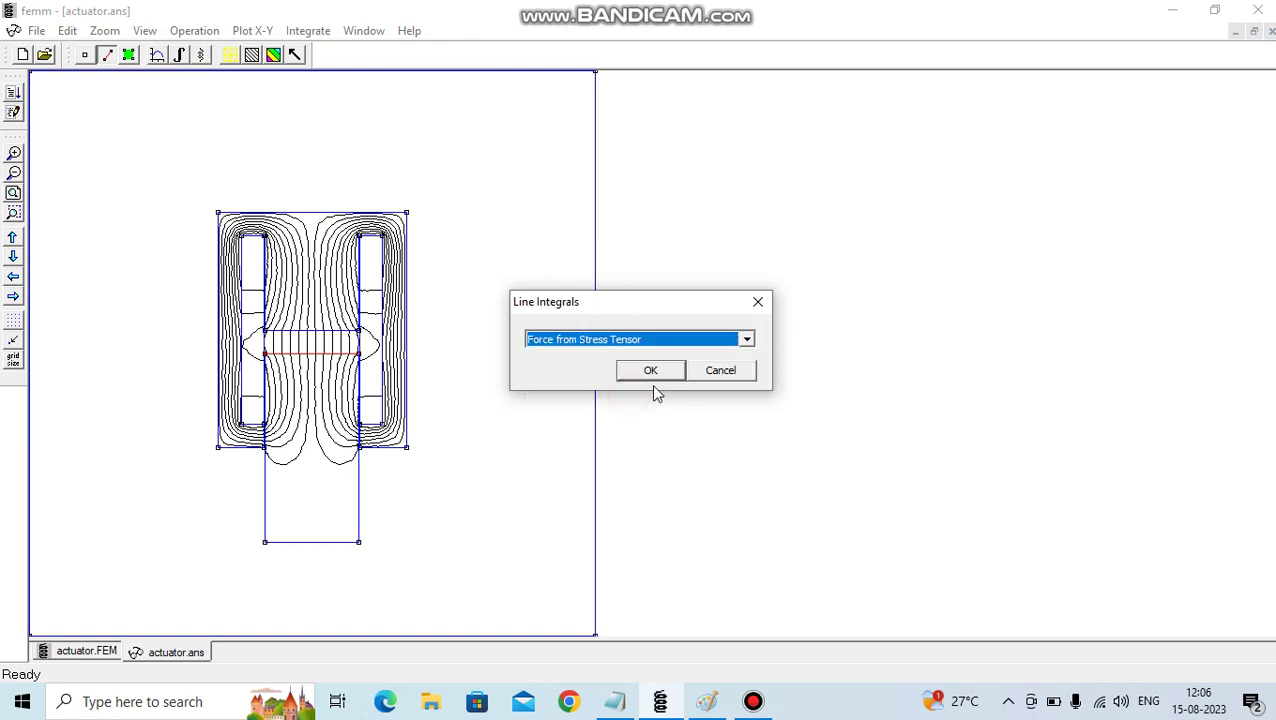
click(660, 371)
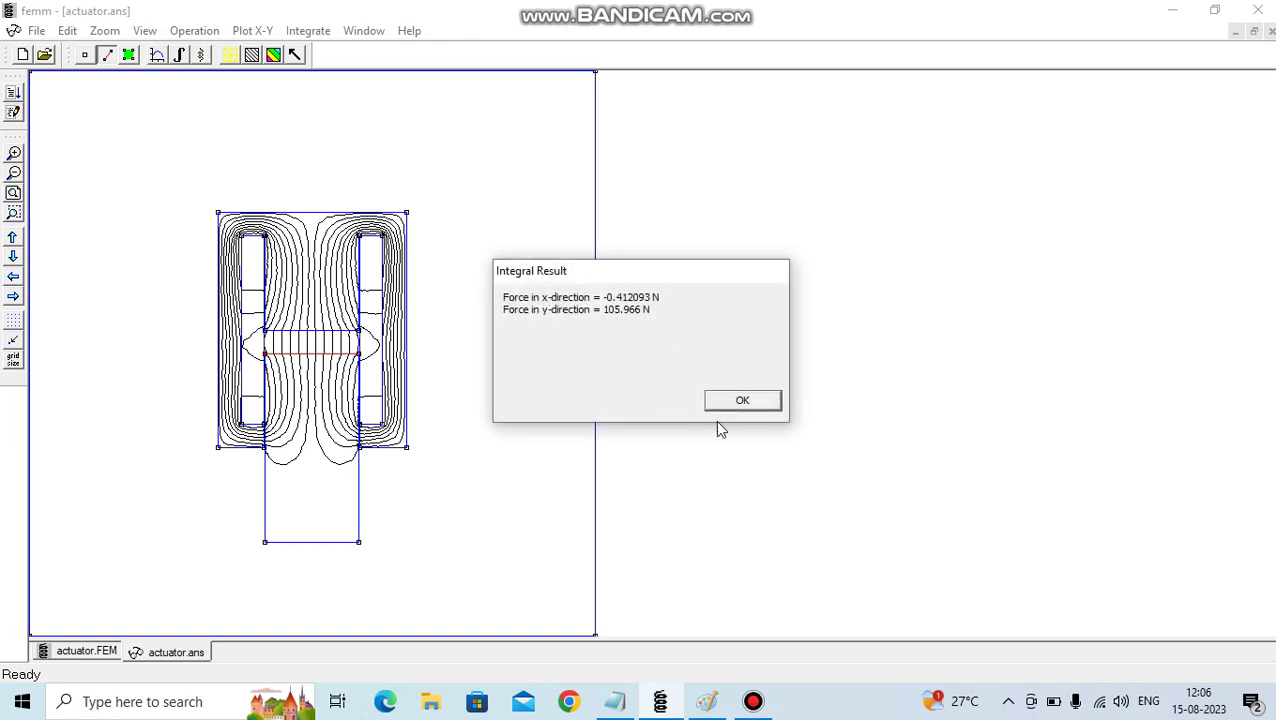
click(758, 403)
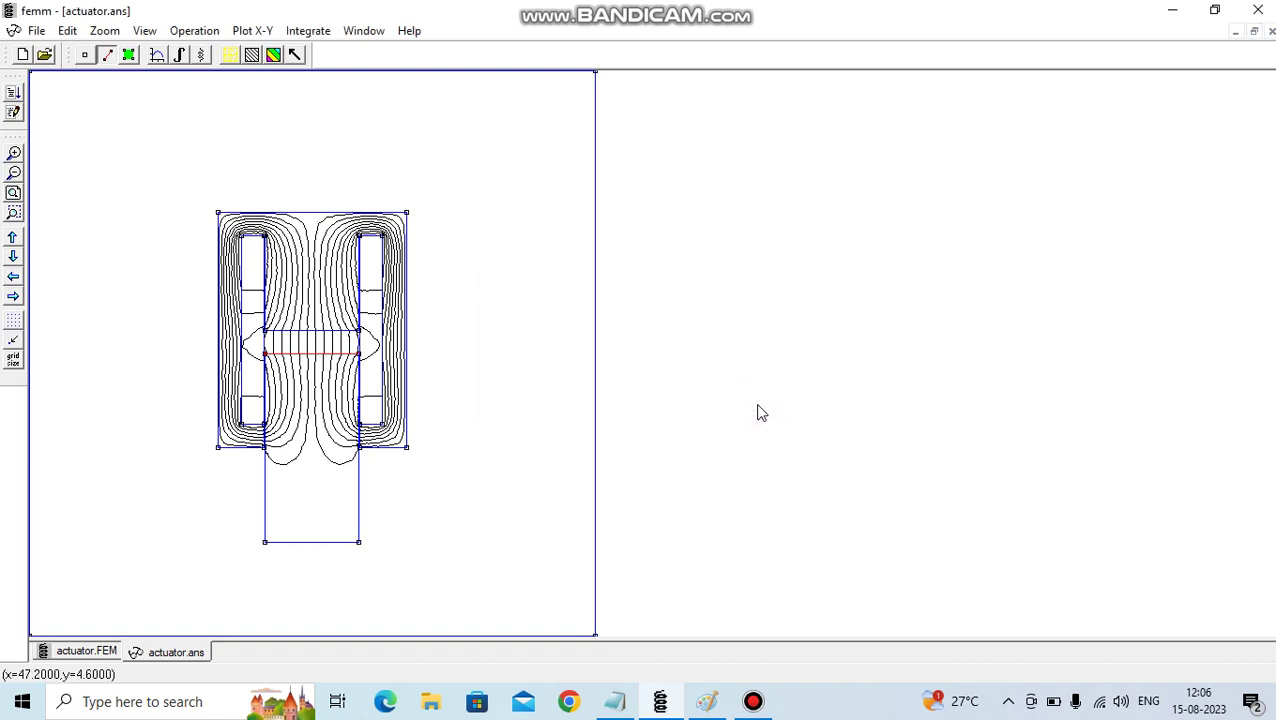
- Compute the gap's normal flux (0.00160743 Wb) and compare with the 1.6336 mWb hand calculation
click(180, 56)
click(651, 371)
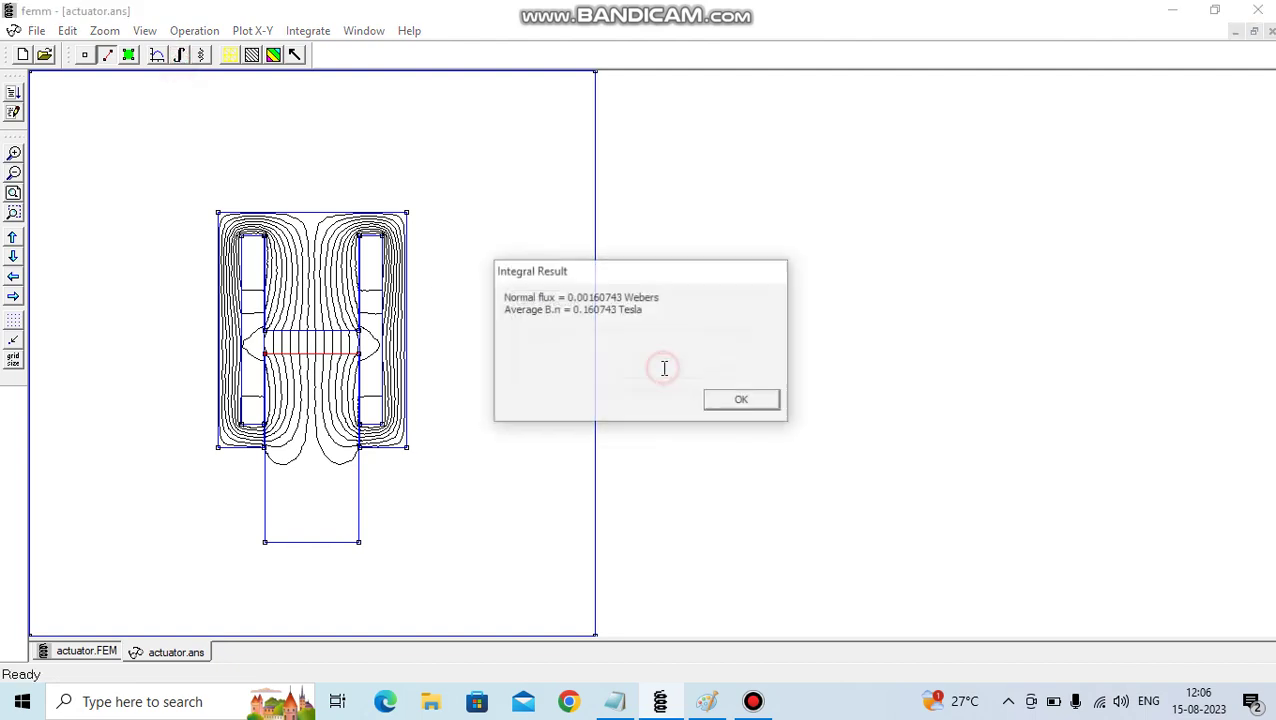
drag(686, 264, 697, 340)
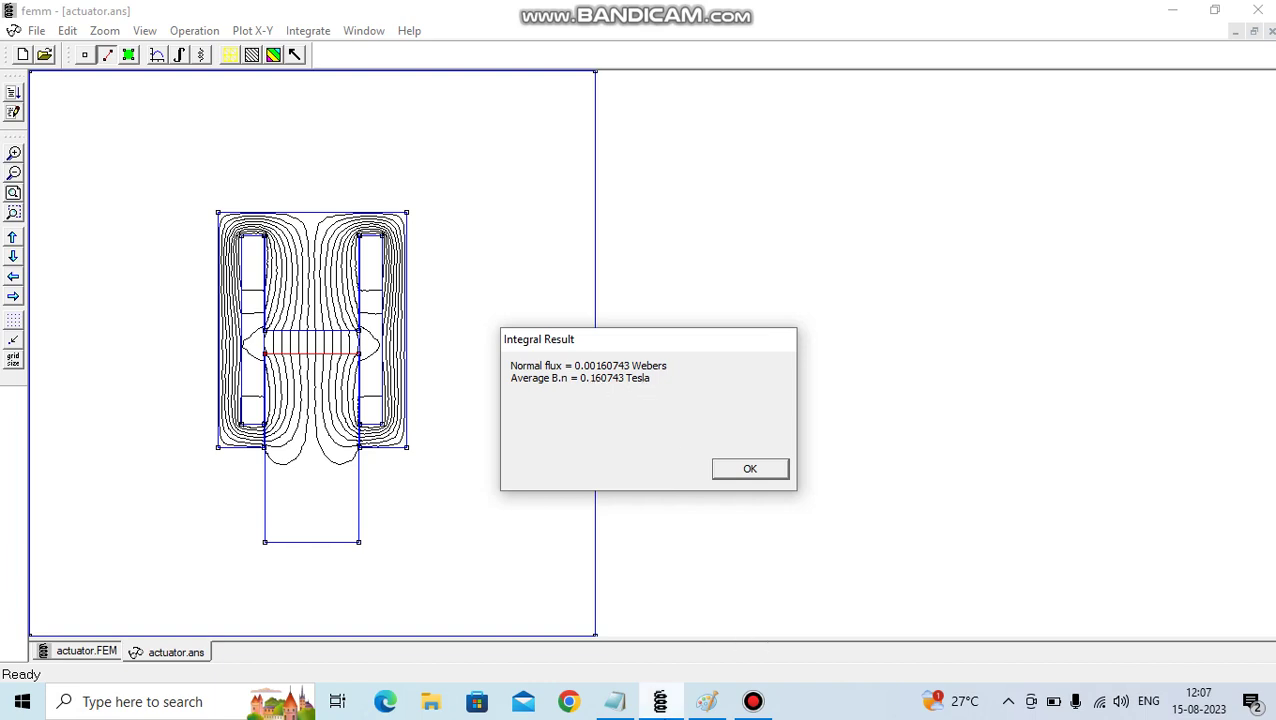
click(705, 702)
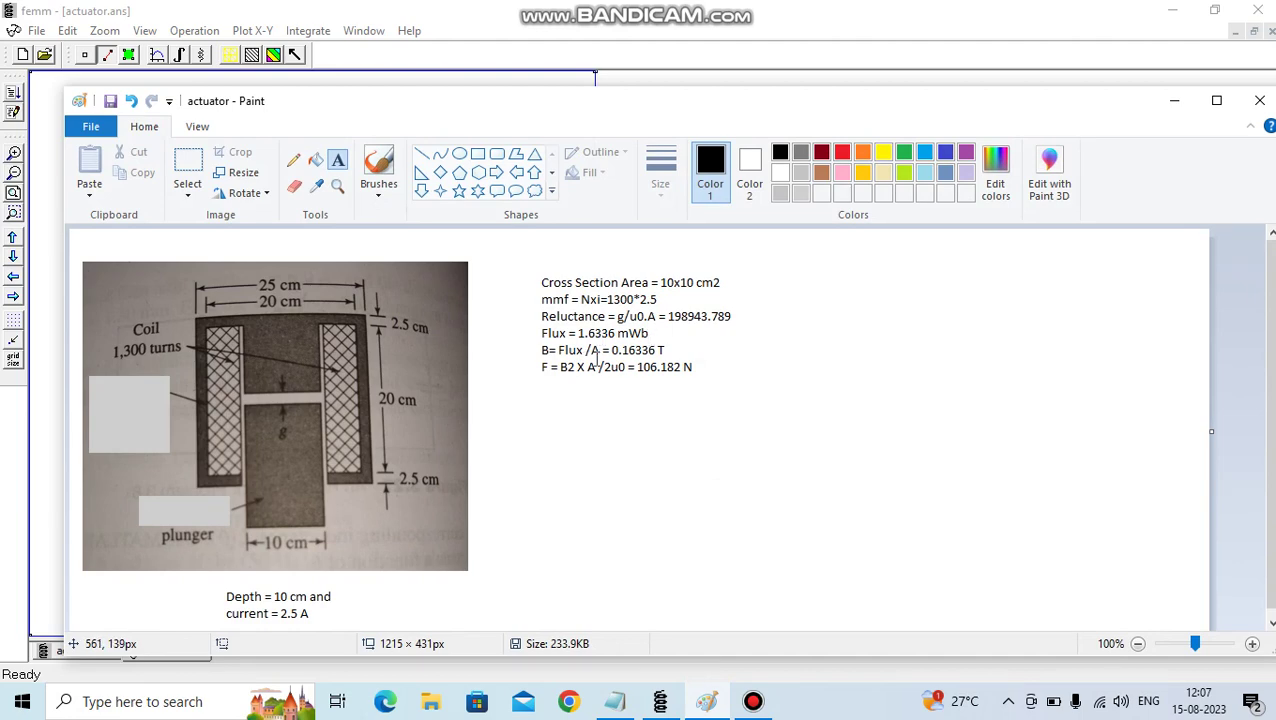
click(1175, 100)
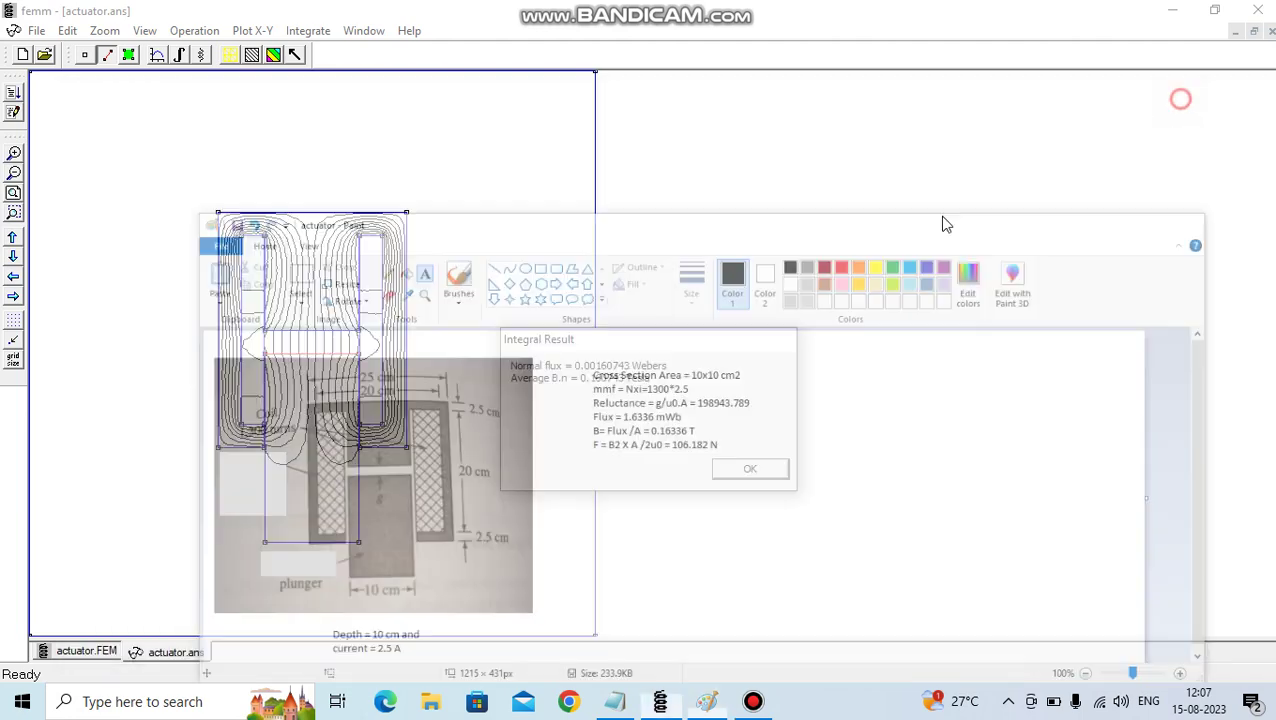
- Show the |B| flux density plot over the actuator, scaled 0 to about 0.508 T
click(748, 470)
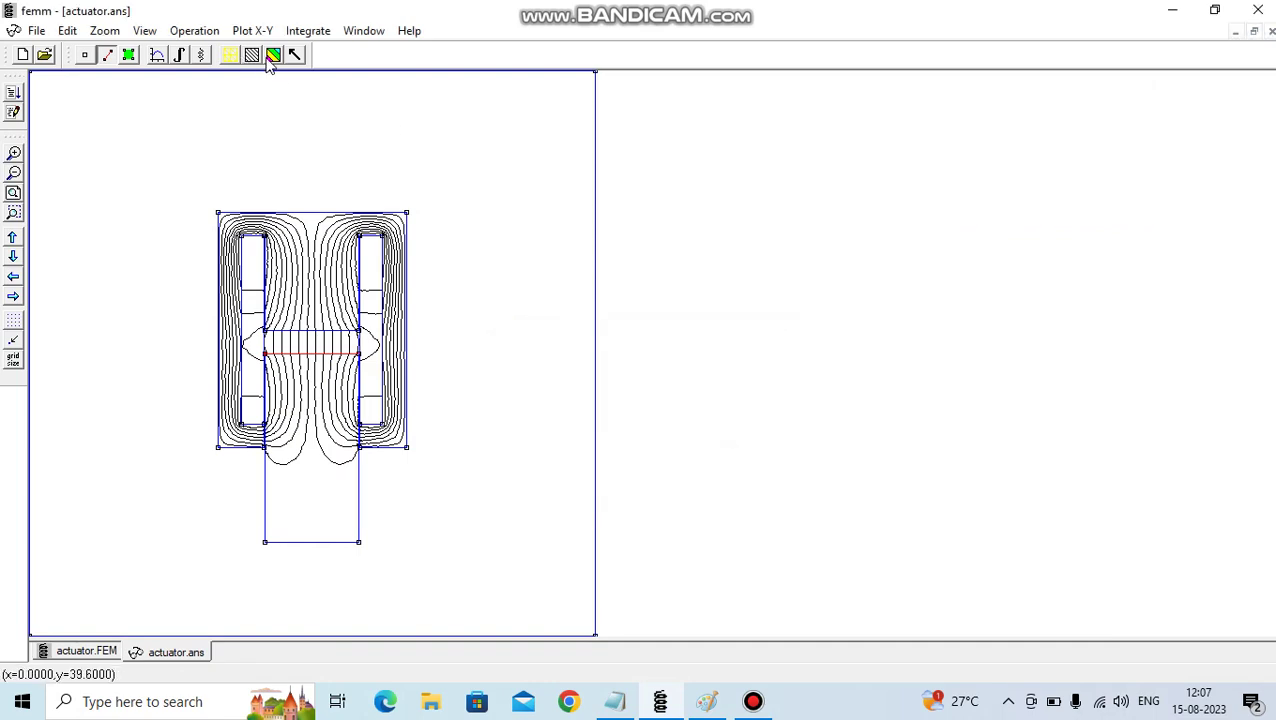
click(273, 54)
drag(672, 214, 762, 179)
click(667, 233)
click(752, 420)
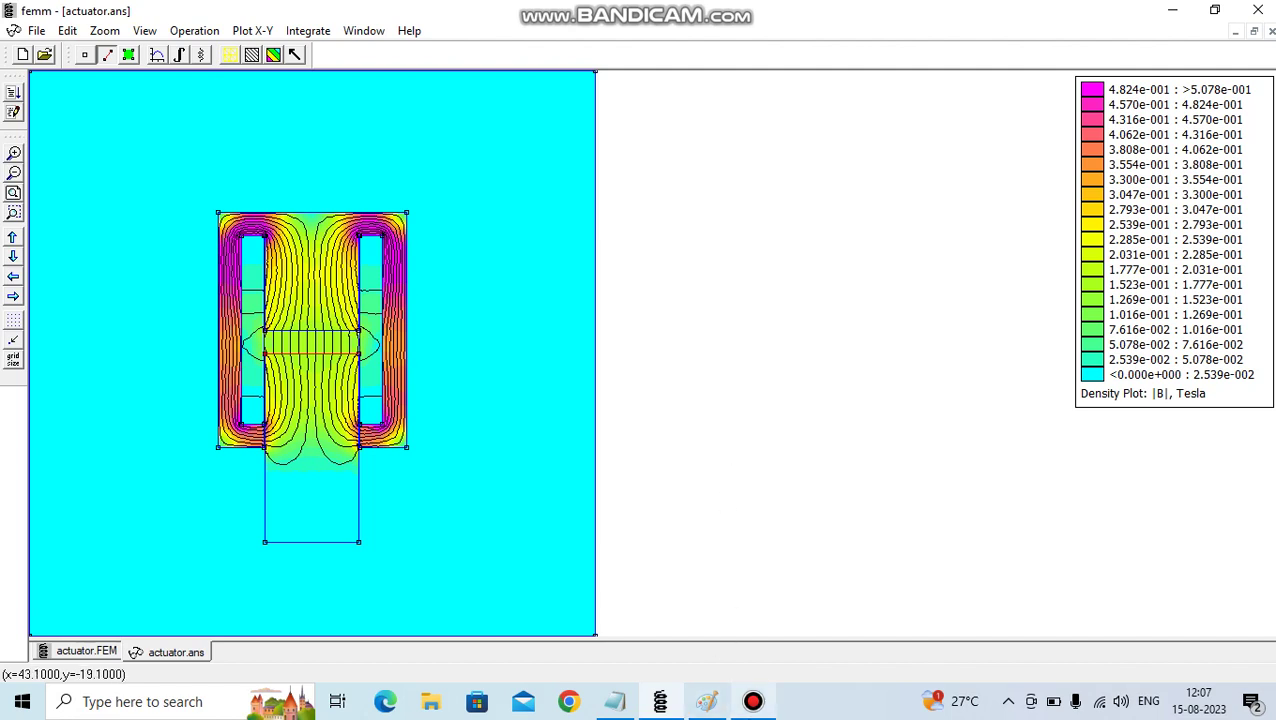
click(757, 711)
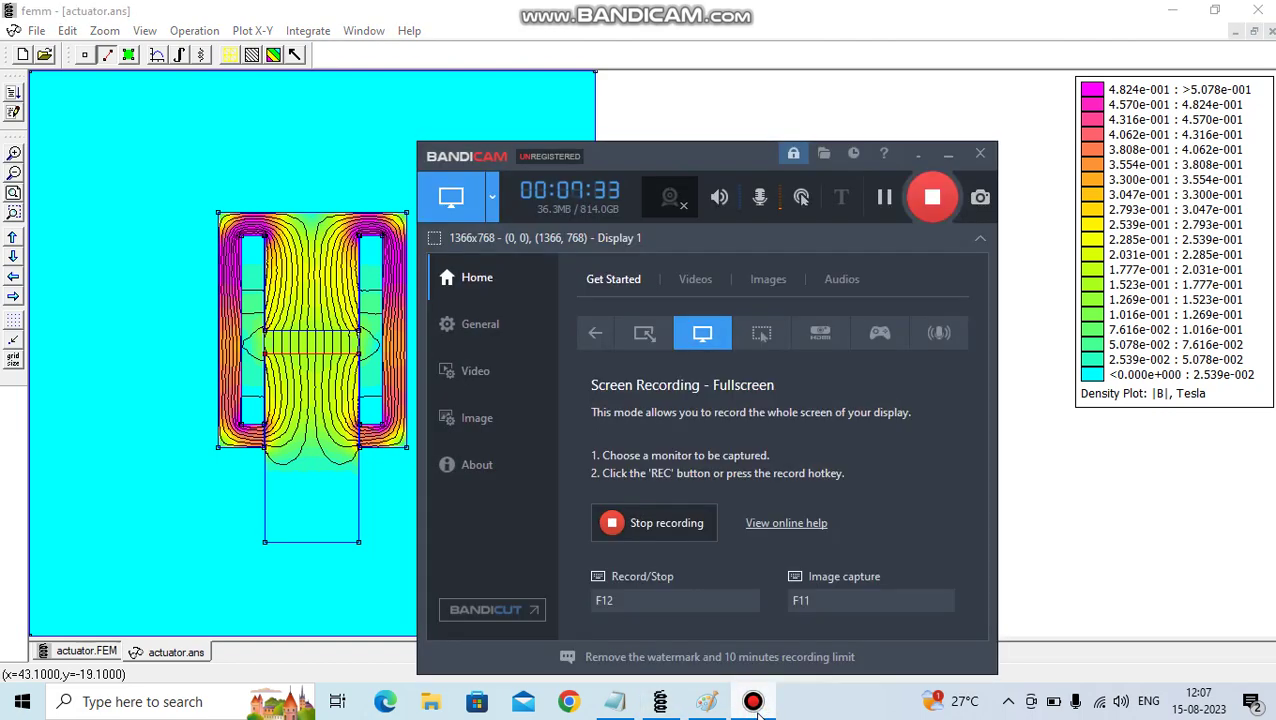